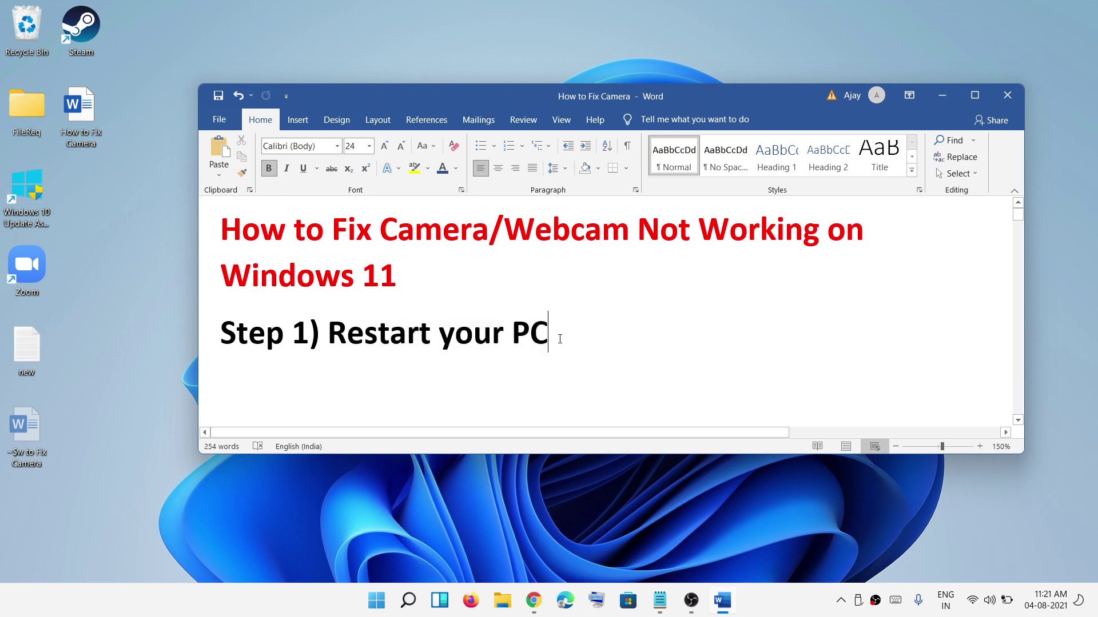
View the Start menu's power options, including Restart, and dismiss them without choosing one
{"action": "left_click", "coordinate": [377, 600]}
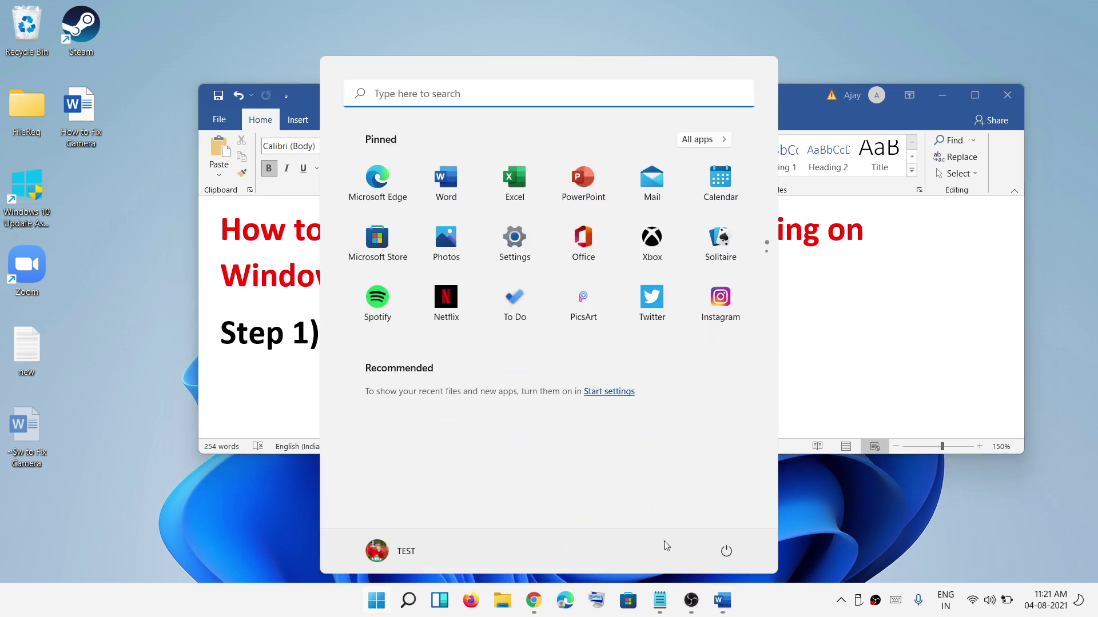
{"action": "left_click", "coordinate": [726, 551]}
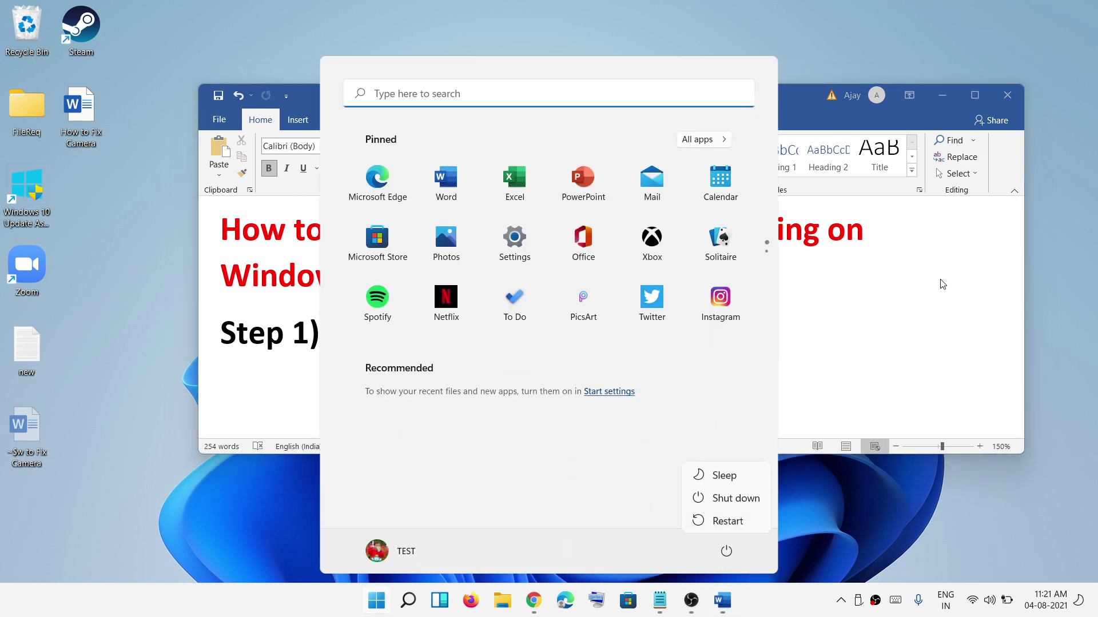
{"action": "left_click", "coordinate": [887, 293]}
{"action": "left_click", "coordinate": [875, 298]}
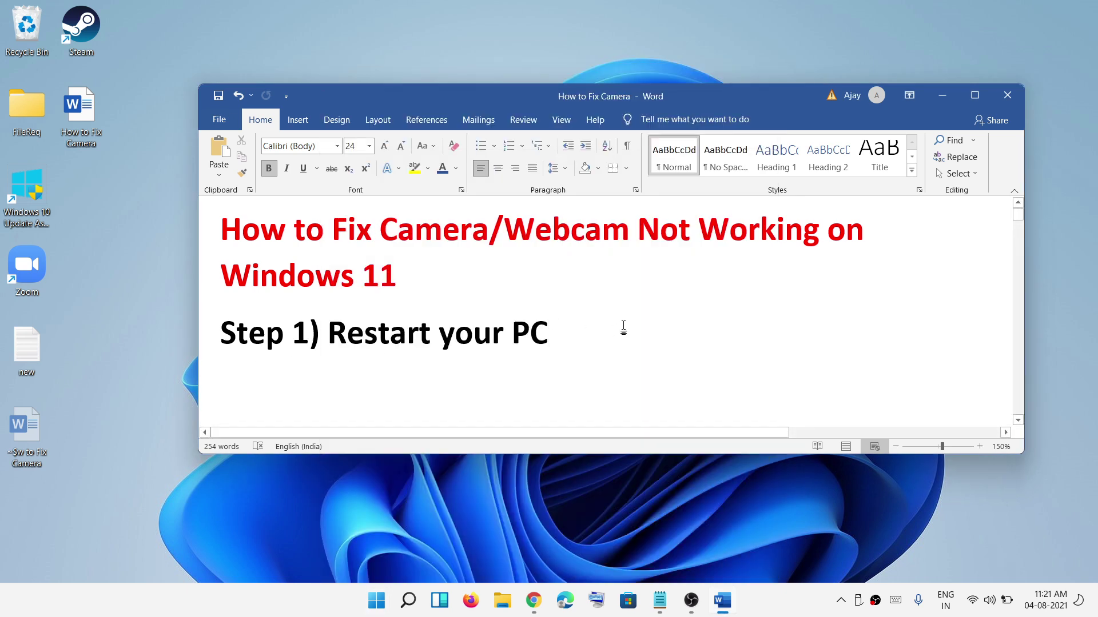
Highlight the Step 2 instruction about camera access in the document and open Windows Settings
{"action": "scroll", "coordinate": [623, 324], "scroll_direction": "down", "scroll_amount": 2}
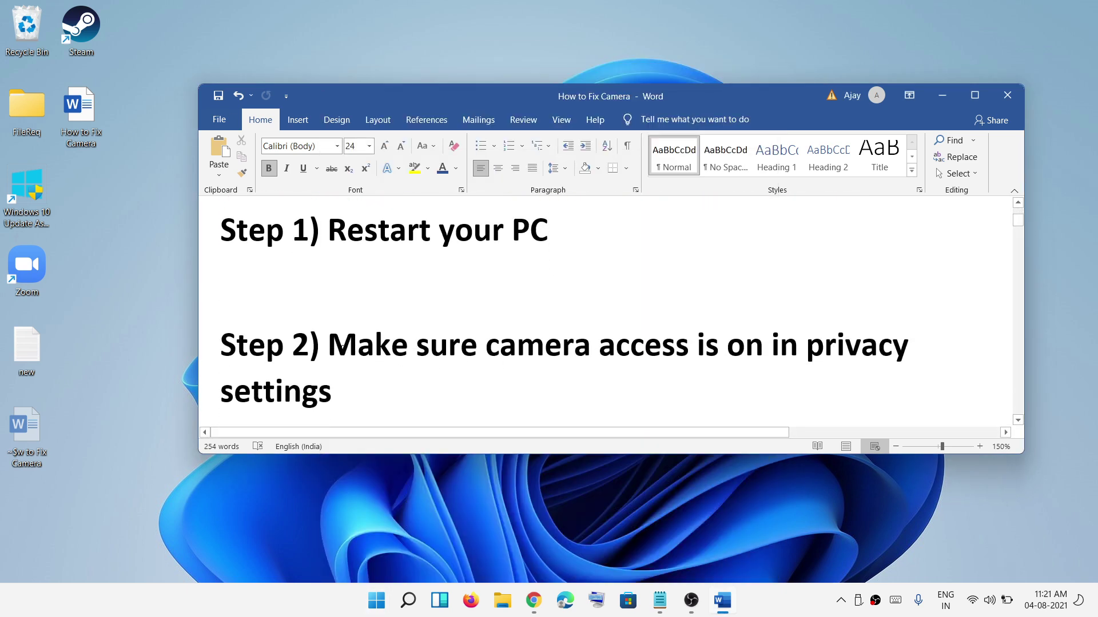
{"action": "left_click_drag", "start_coordinate": [342, 346], "coordinate": [368, 403]}
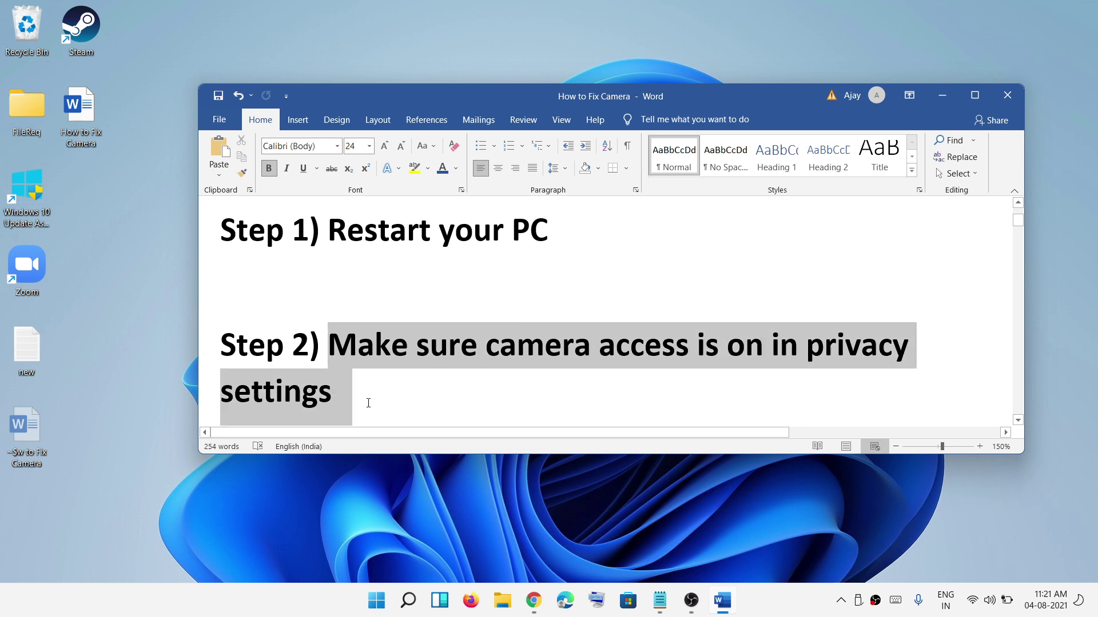
{"action": "left_click", "coordinate": [373, 609]}
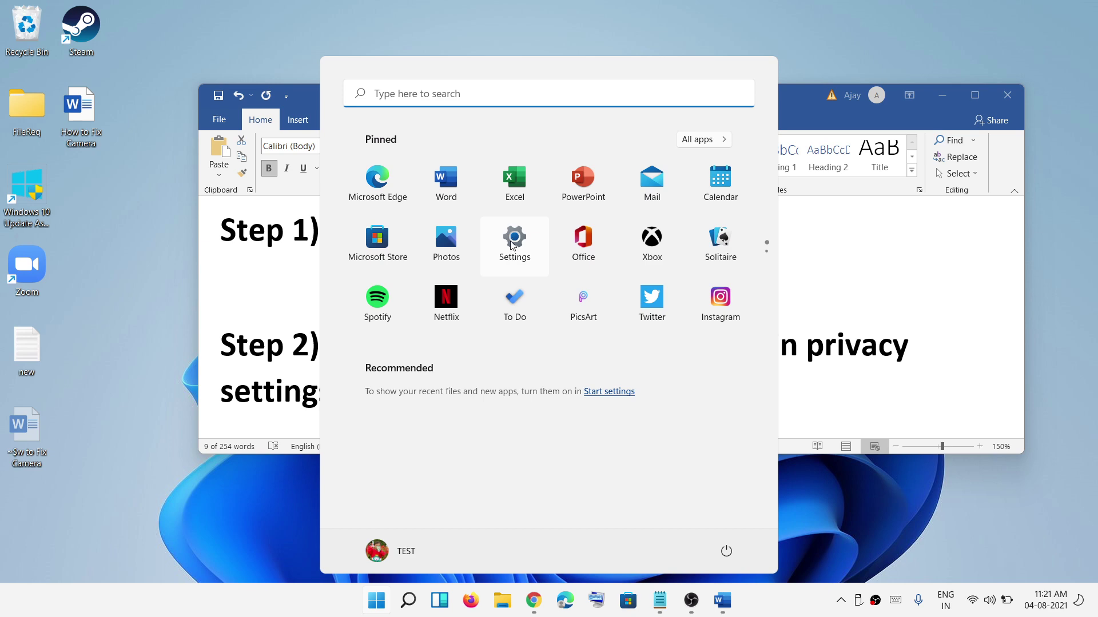
{"action": "left_click", "coordinate": [511, 252]}
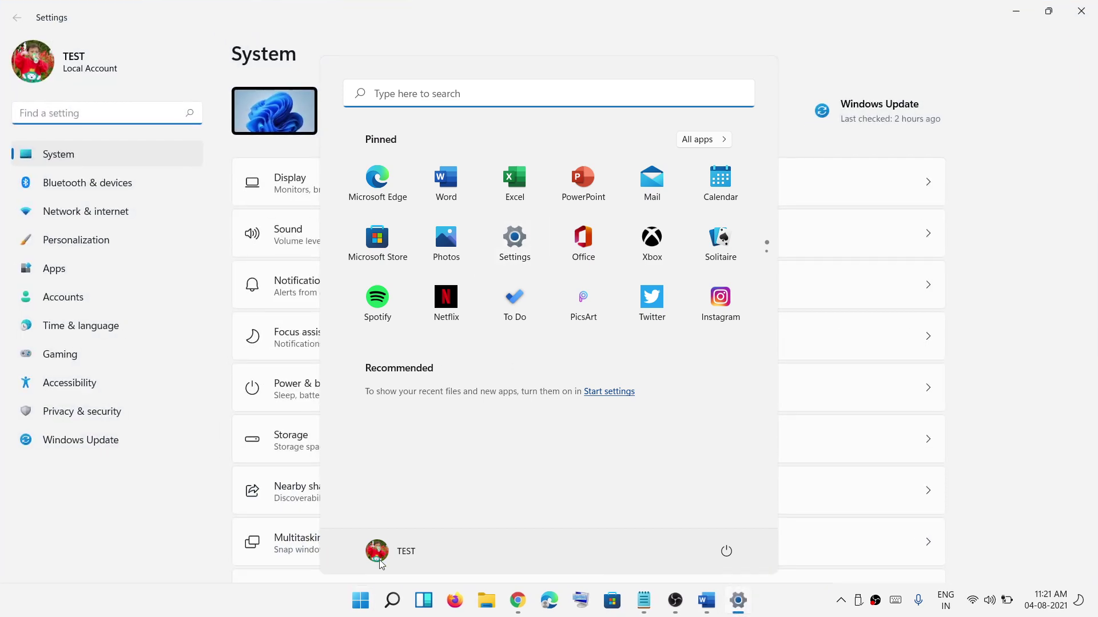
{"action": "right_click", "coordinate": [365, 608]}
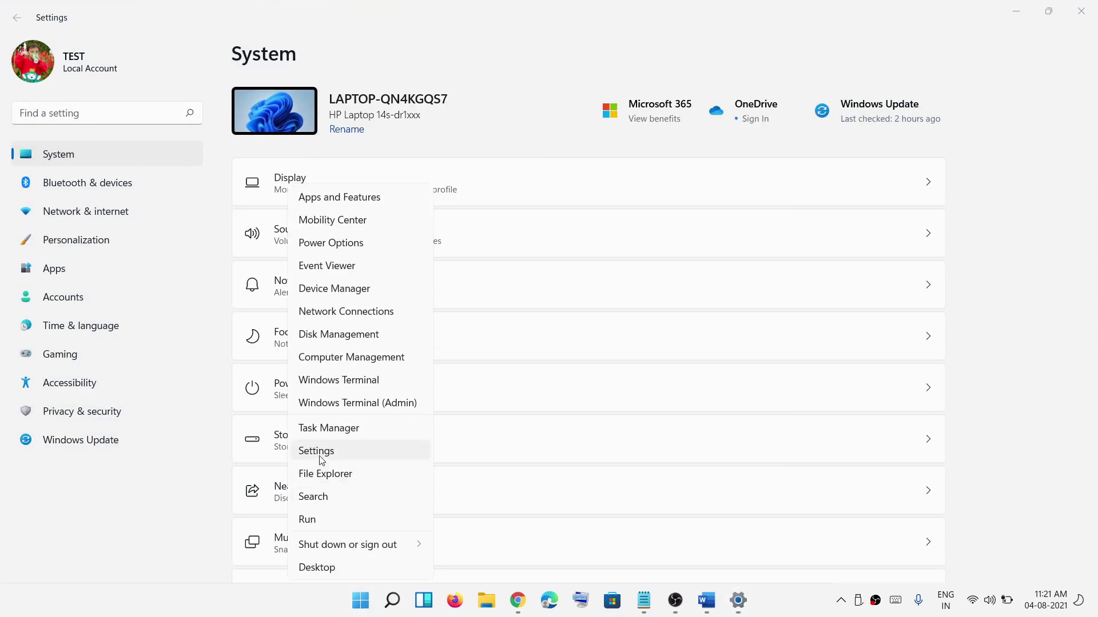
{"action": "left_click", "coordinate": [1020, 380]}
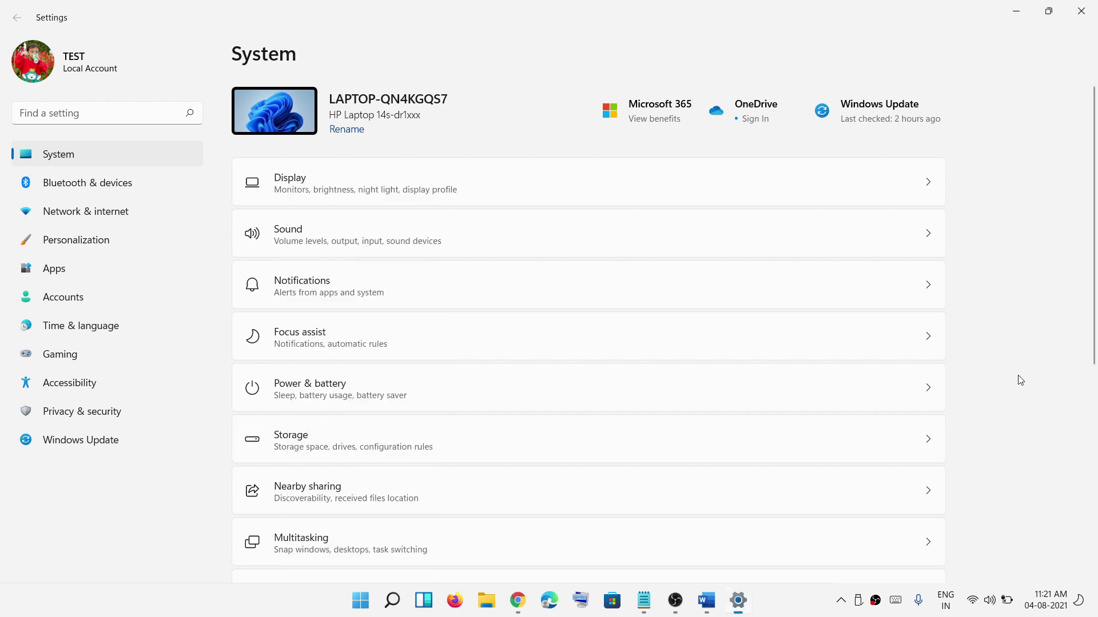
Open the Camera permissions under Privacy & security and switch Camera access off and on again
{"action": "left_click", "coordinate": [63, 418]}
{"action": "scroll", "coordinate": [617, 405], "scroll_direction": "down", "scroll_amount": 1}
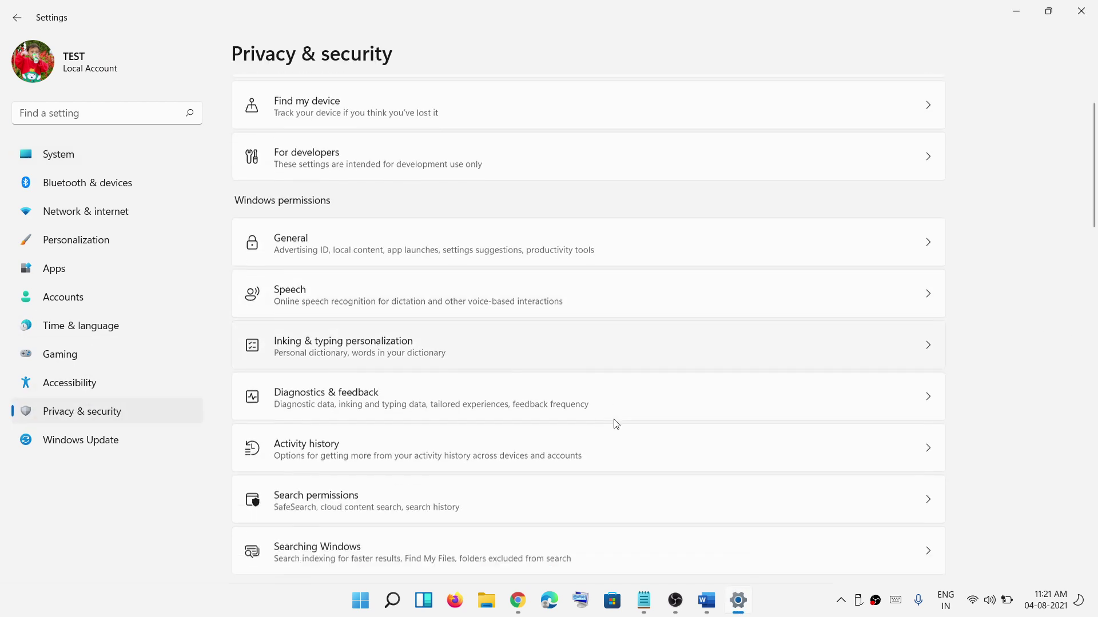
{"action": "scroll", "coordinate": [616, 424], "scroll_direction": "down", "scroll_amount": 5}
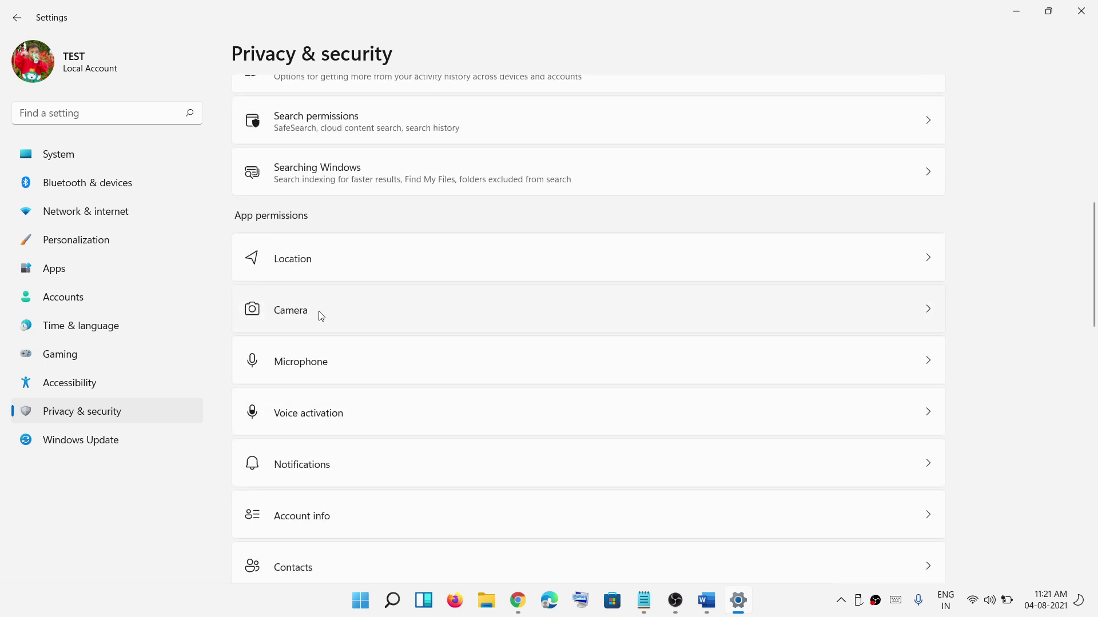
{"action": "left_click", "coordinate": [329, 316]}
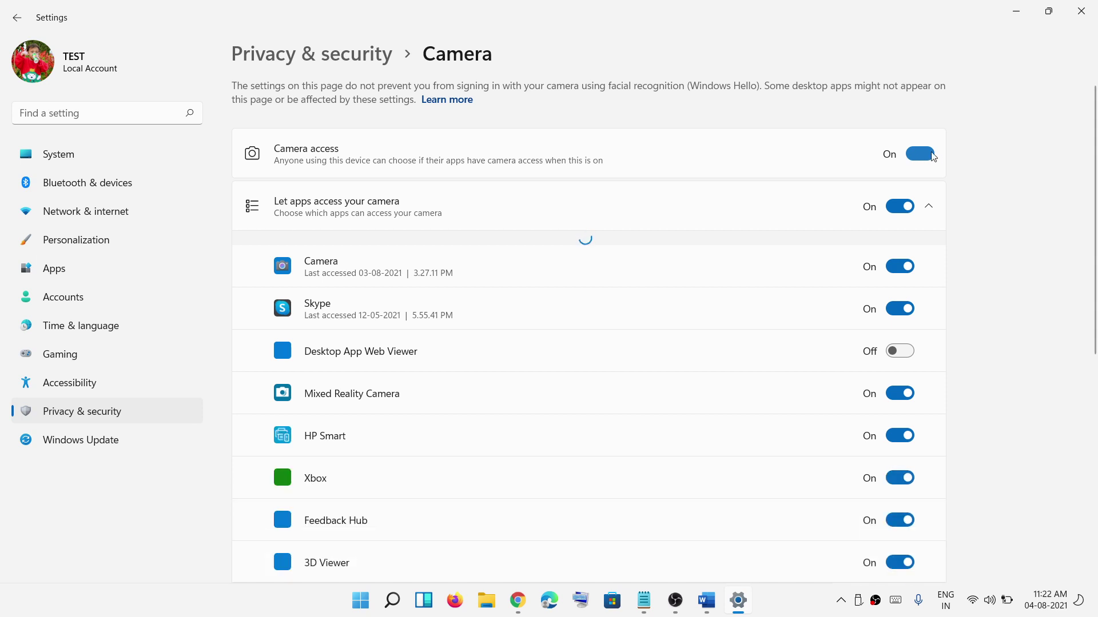
{"action": "left_click", "coordinate": [916, 160]}
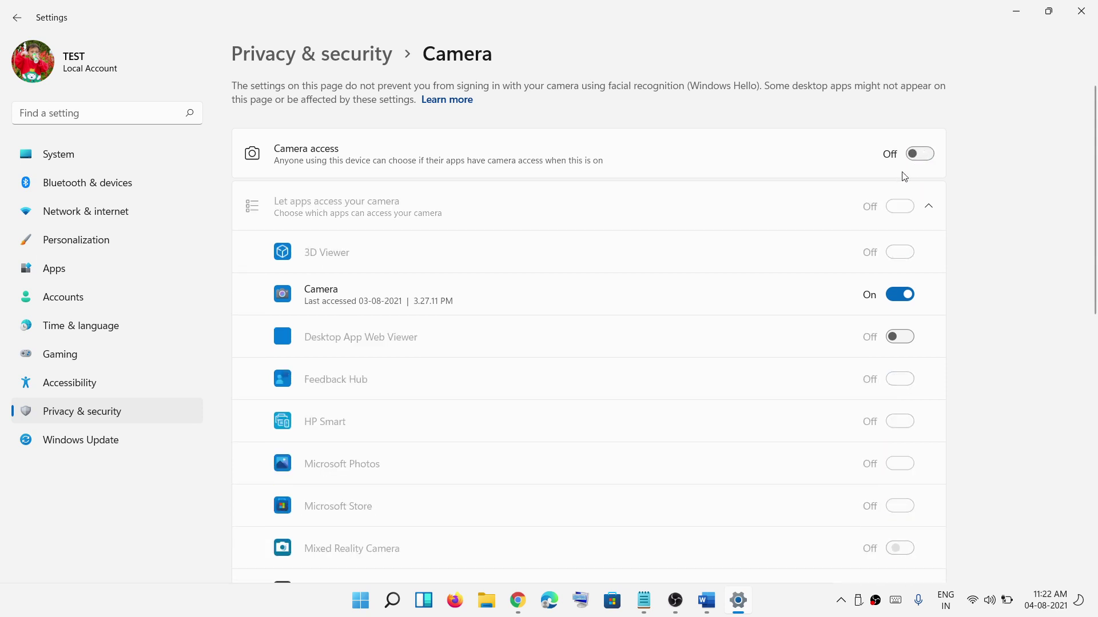
{"action": "left_click", "coordinate": [927, 159]}
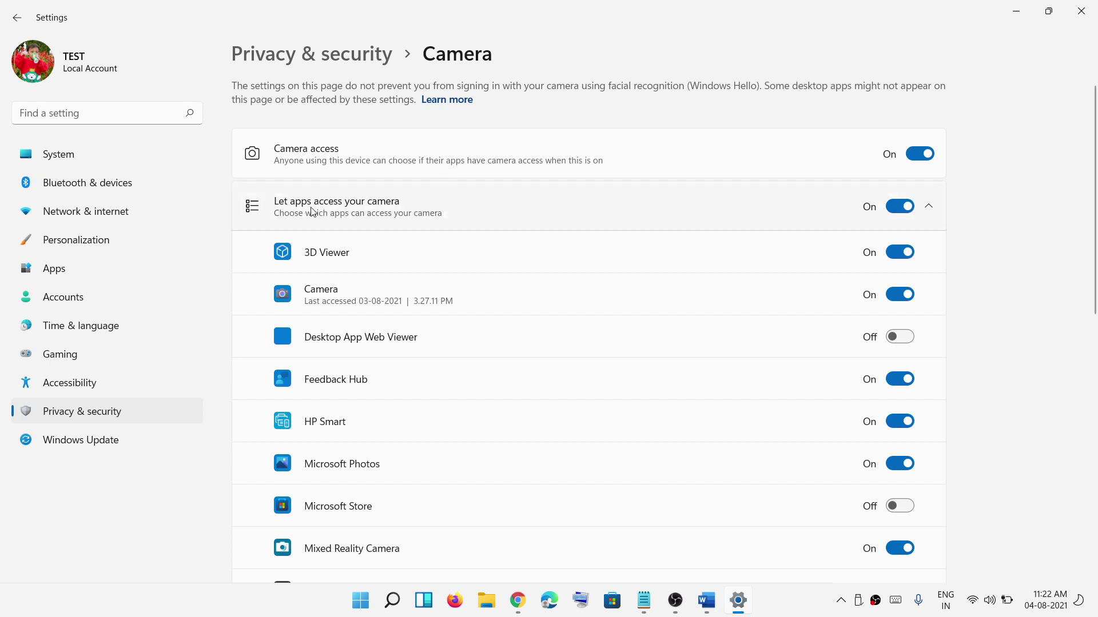
Review which apps and desktop apps are allowed to access the camera, and close Settings
{"action": "scroll", "coordinate": [501, 395], "scroll_direction": "down", "scroll_amount": 3}
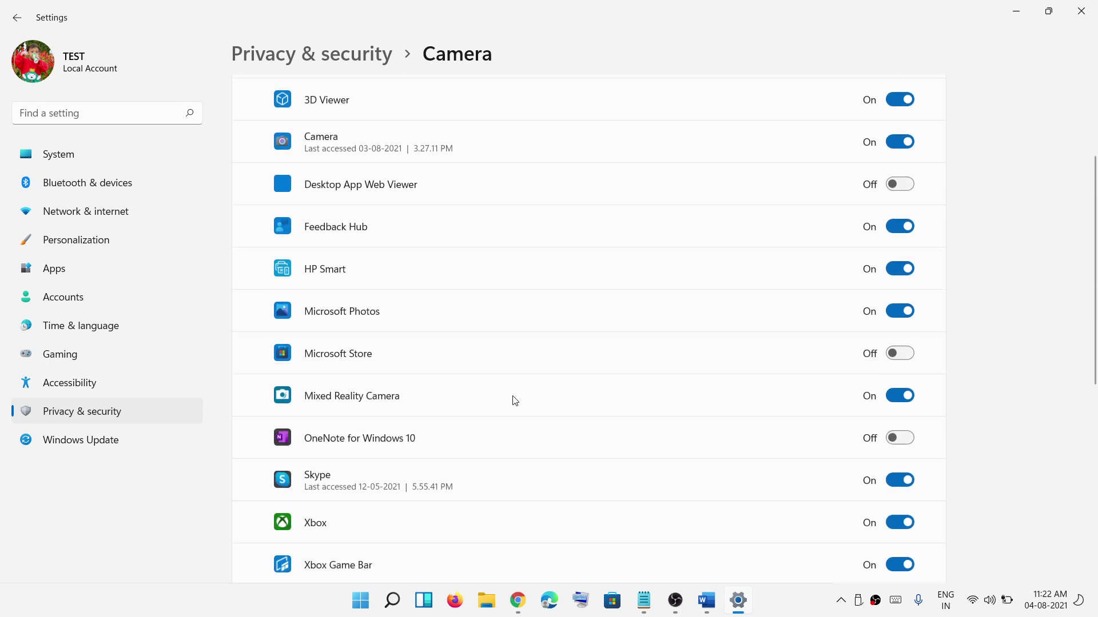
{"action": "scroll", "coordinate": [514, 400], "scroll_direction": "down", "scroll_amount": 2}
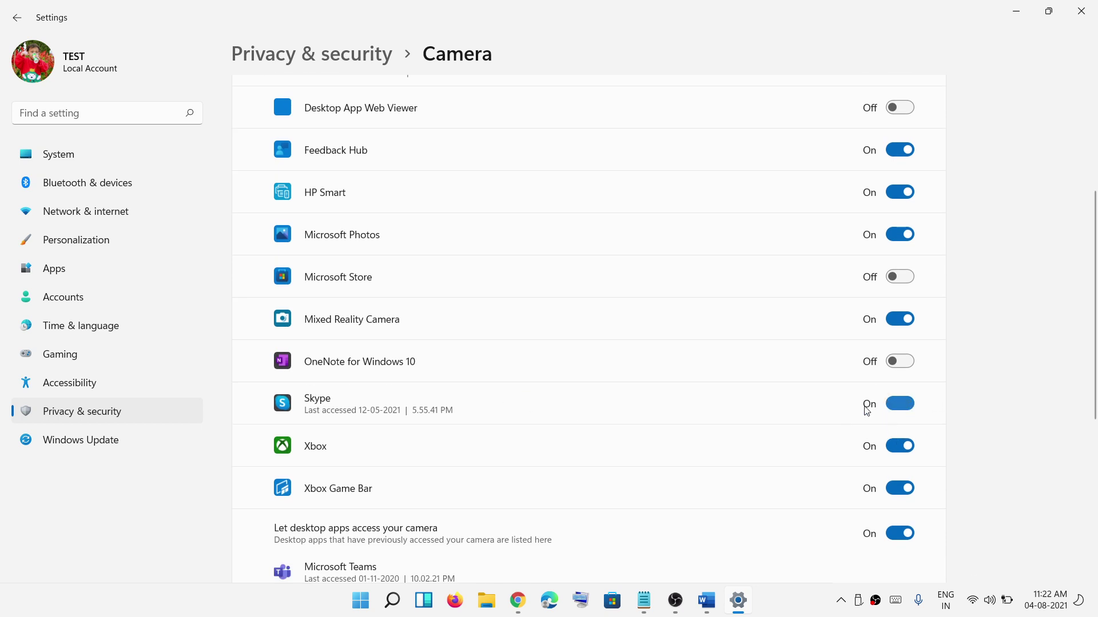
{"action": "scroll", "coordinate": [671, 461], "scroll_direction": "up", "scroll_amount": 4}
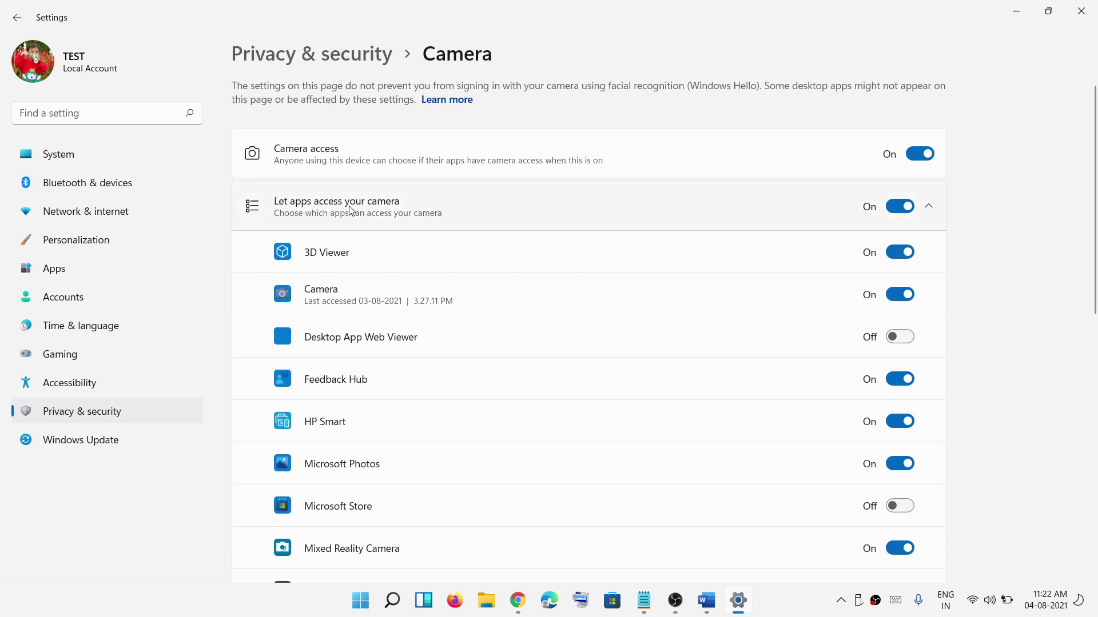
{"action": "scroll", "coordinate": [314, 204], "scroll_direction": "down", "scroll_amount": 4}
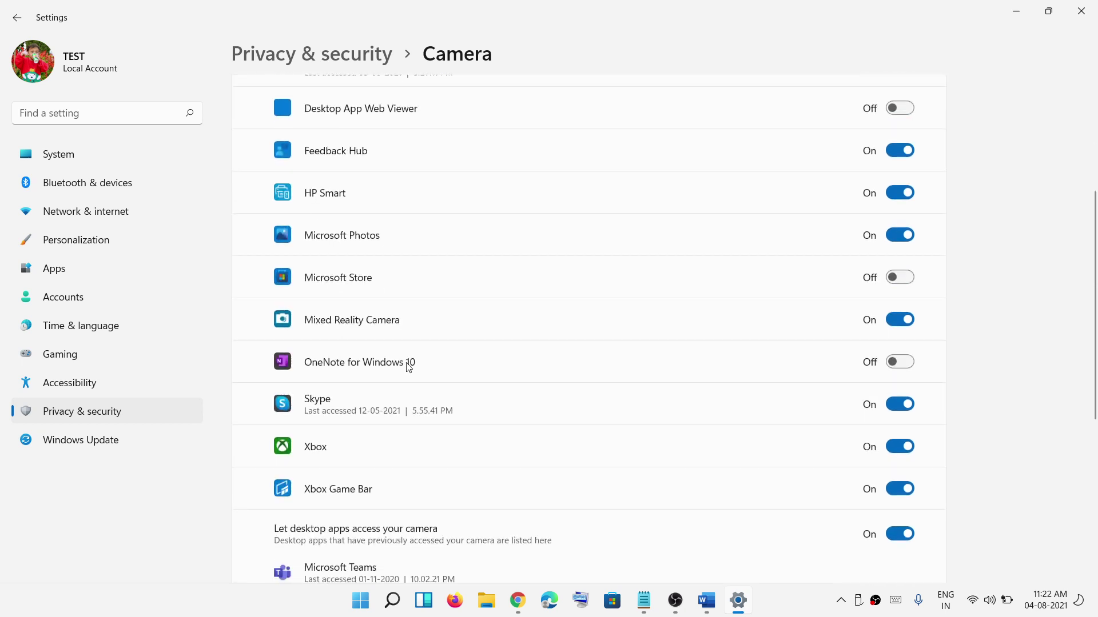
{"action": "scroll", "coordinate": [409, 400], "scroll_direction": "up", "scroll_amount": 4}
{"action": "scroll", "coordinate": [355, 363], "scroll_direction": "down", "scroll_amount": 3}
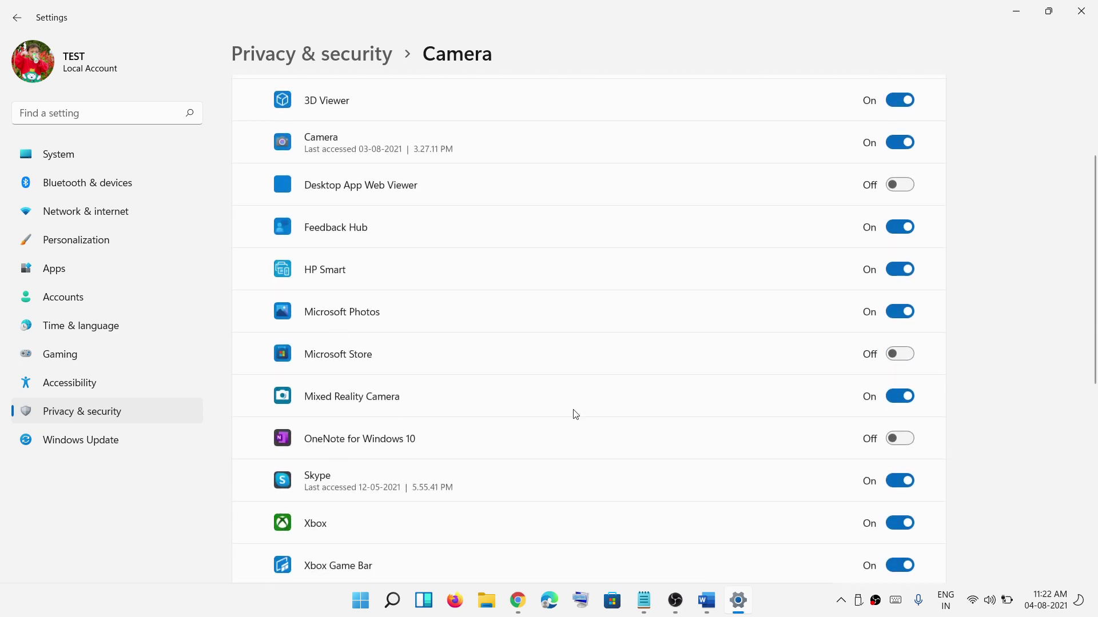
{"action": "scroll", "coordinate": [833, 426], "scroll_direction": "up", "scroll_amount": 3}
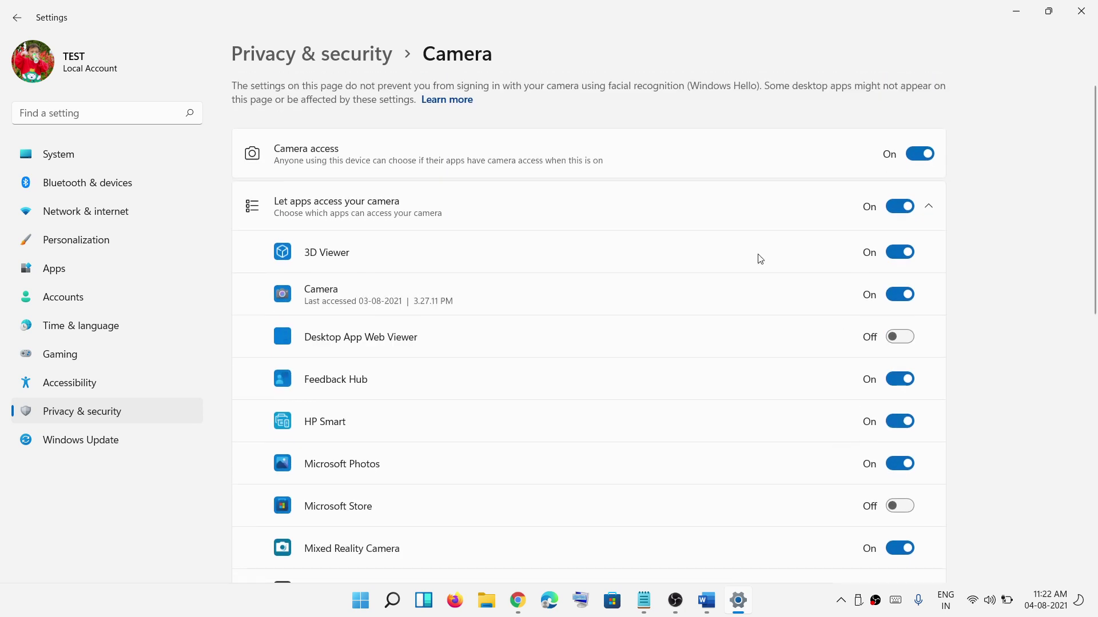
{"action": "left_click", "coordinate": [1080, 11]}
Highlight the Step 3 instruction "Run Camera troubleshooter" in the document and open Windows Settings
{"action": "scroll", "coordinate": [545, 315], "scroll_direction": "down", "scroll_amount": 3}
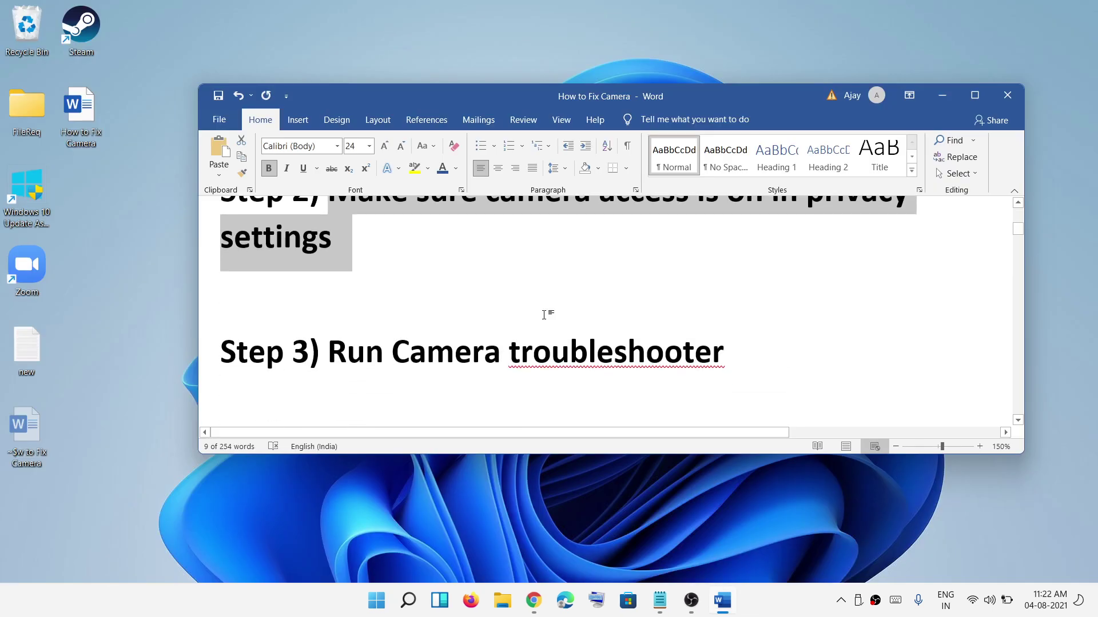
{"action": "left_click_drag", "start_coordinate": [329, 352], "coordinate": [724, 354]}
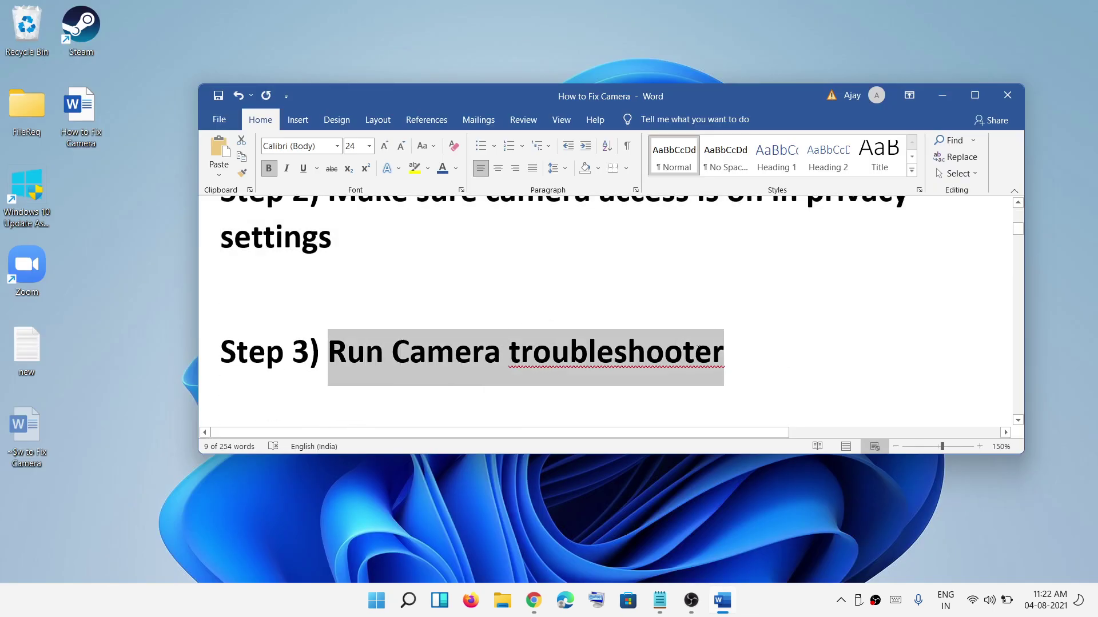
{"action": "left_click", "coordinate": [377, 598]}
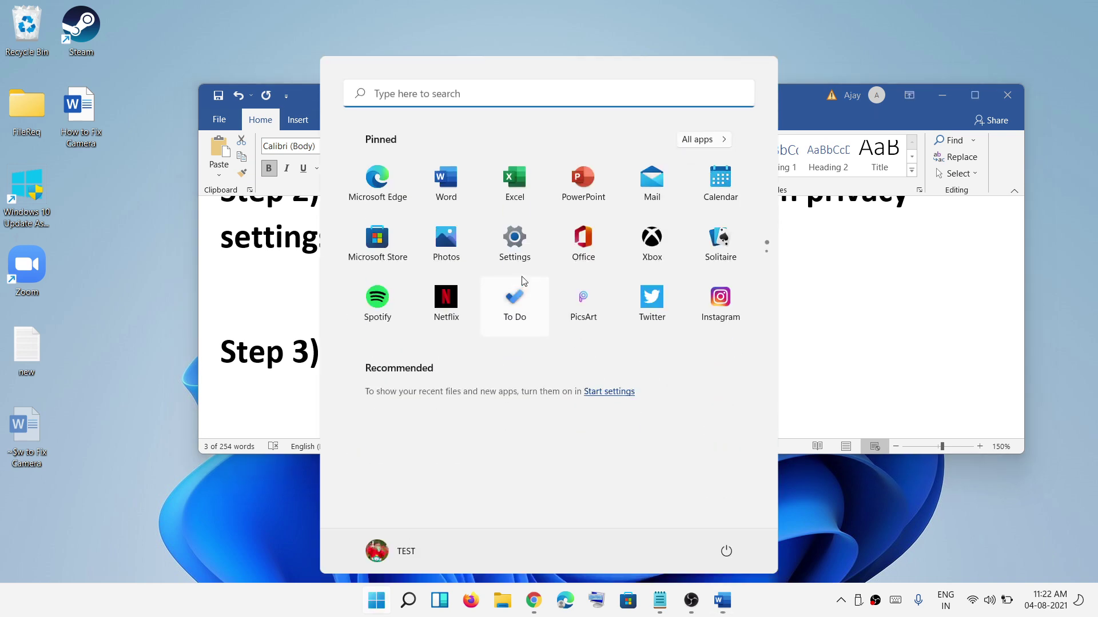
{"action": "key", "text": "super+i"}
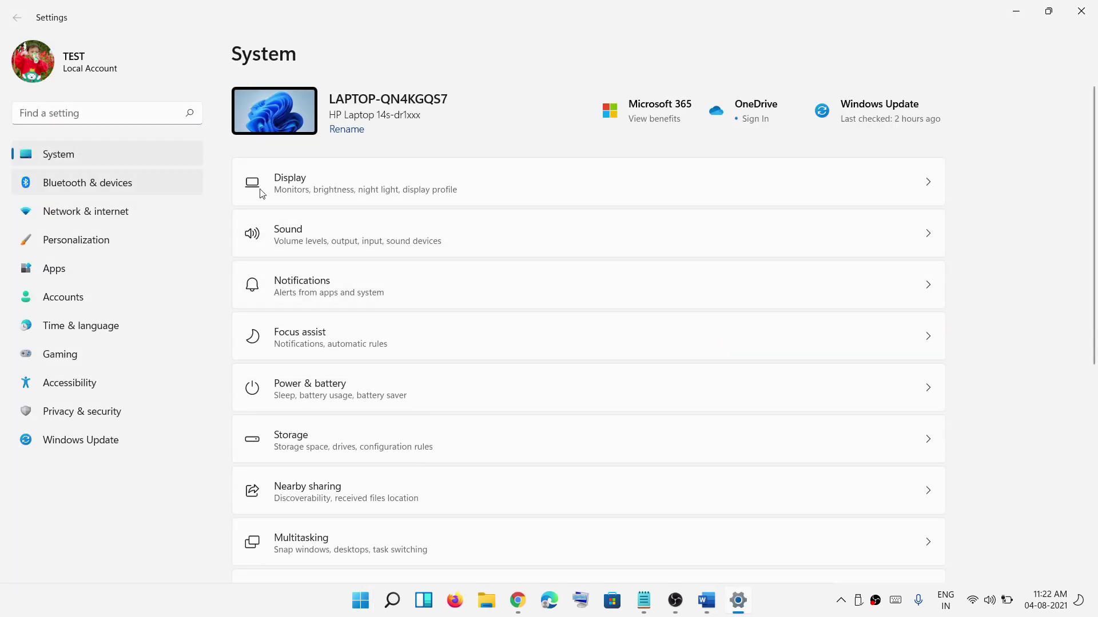
Run the Camera troubleshooter from the system's other troubleshooters and close the Get Help window
{"action": "scroll", "coordinate": [451, 392], "scroll_direction": "down", "scroll_amount": 5}
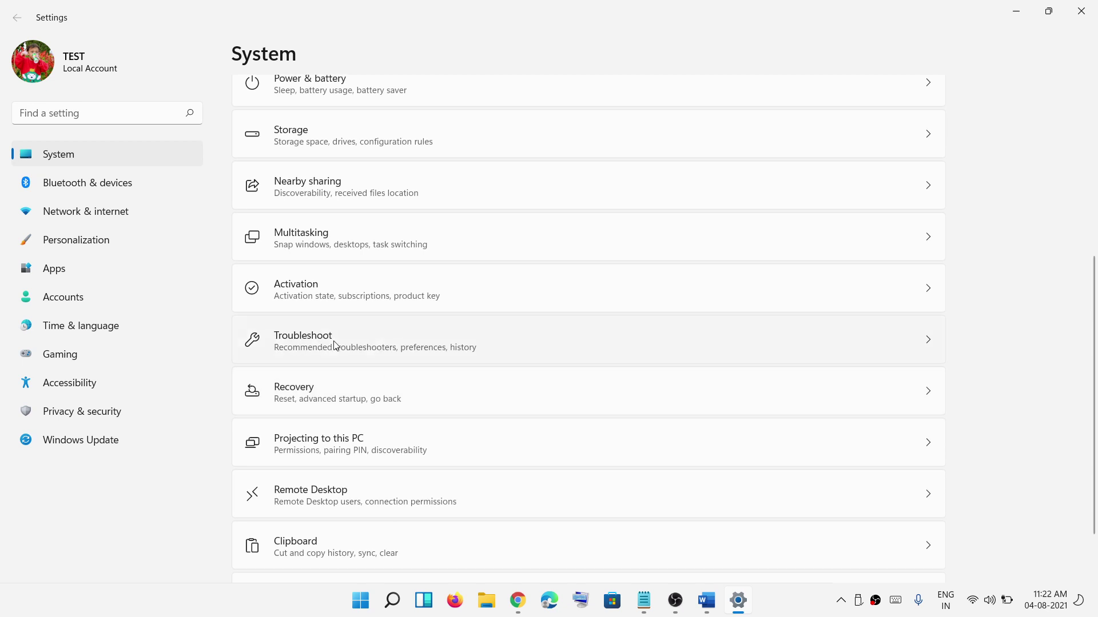
{"action": "left_click", "coordinate": [335, 346]}
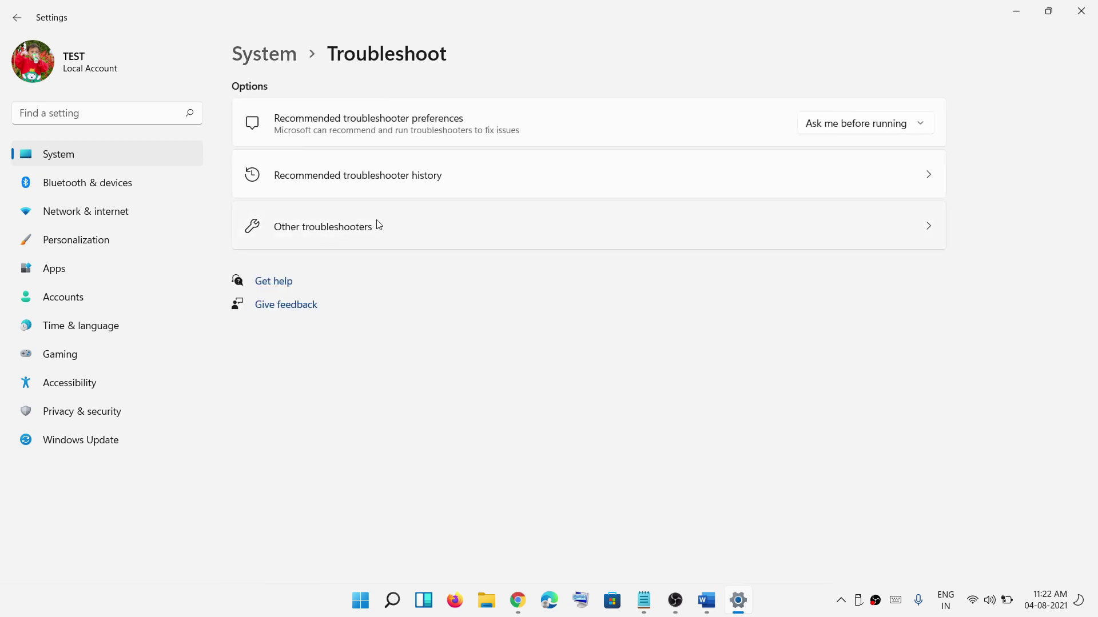
{"action": "left_click", "coordinate": [307, 233]}
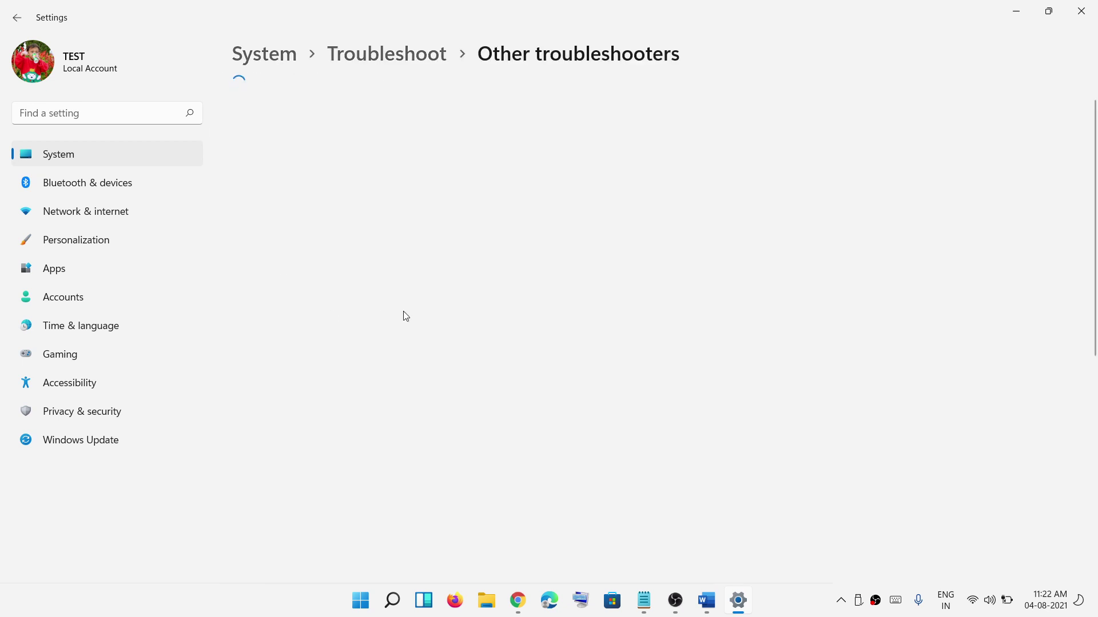
{"action": "scroll", "coordinate": [429, 366], "scroll_direction": "down", "scroll_amount": 3}
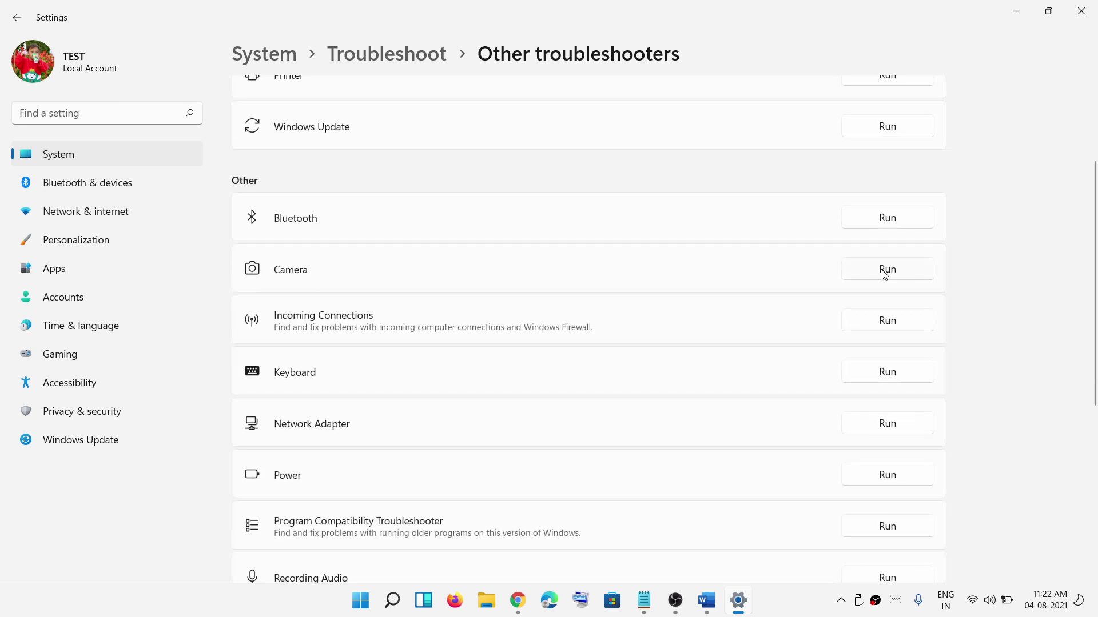
{"action": "key", "text": "F1"}
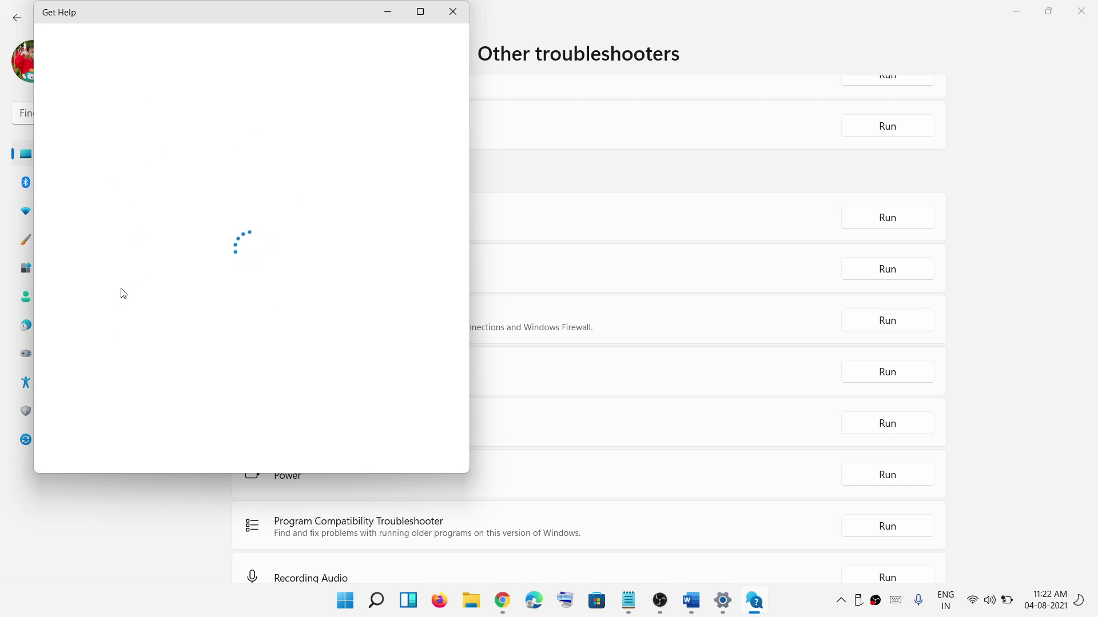
{"action": "left_click", "coordinate": [453, 12]}
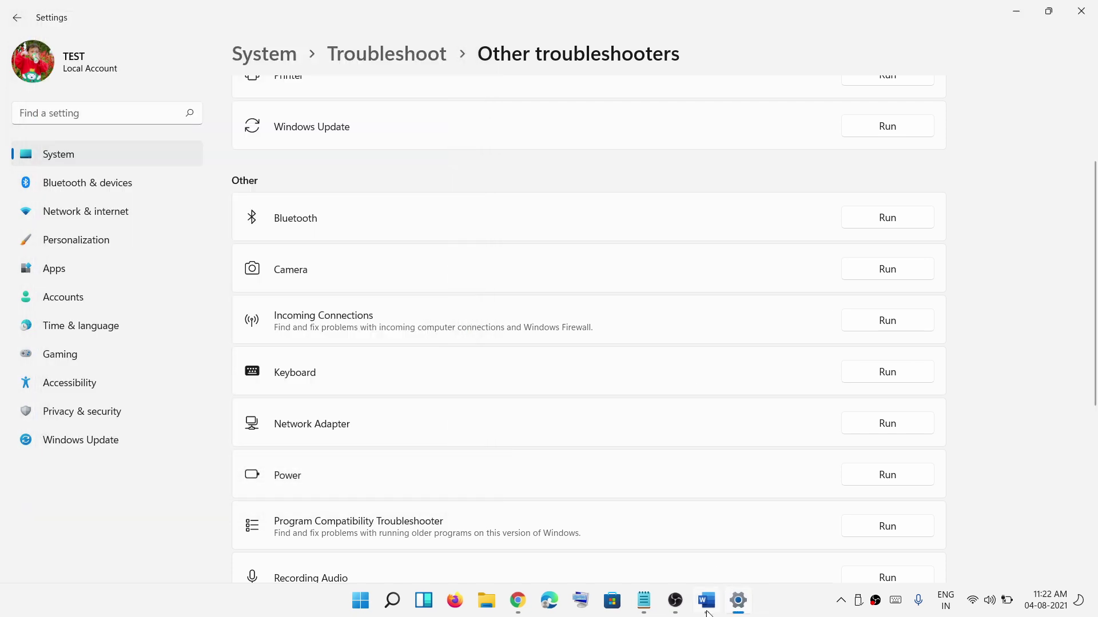
Switch to the Word document, highlight the Step 4 instruction "Reset camera app", and close Settings
{"action": "left_click", "coordinate": [706, 601]}
{"action": "scroll", "coordinate": [424, 321], "scroll_direction": "down", "scroll_amount": 2}
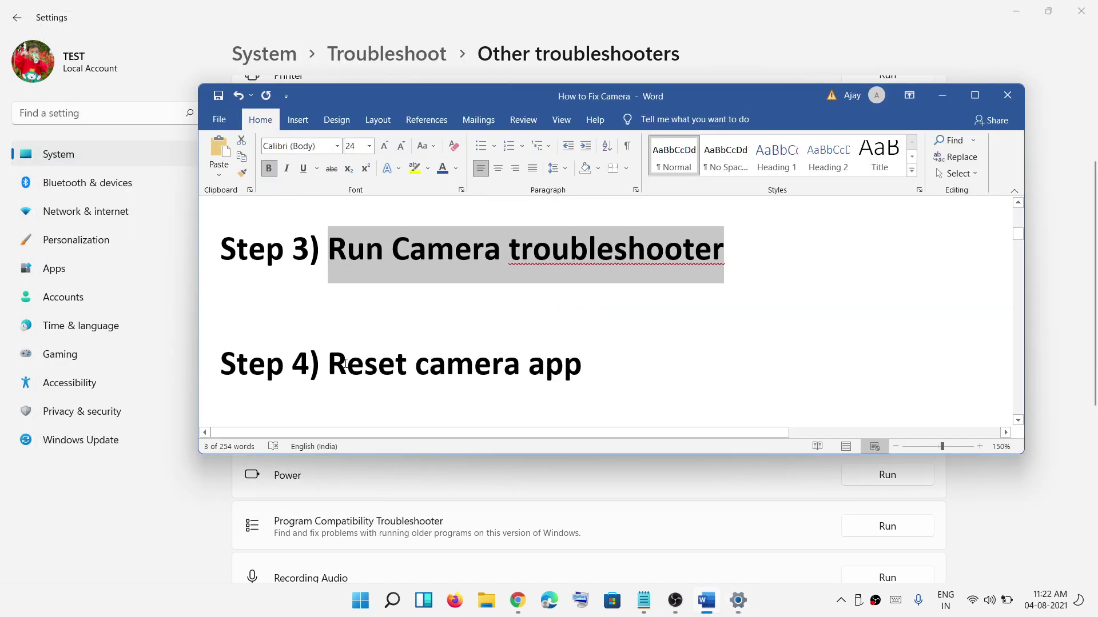
{"action": "left_click_drag", "start_coordinate": [344, 363], "coordinate": [642, 358]}
{"action": "left_click", "coordinate": [1081, 11]}
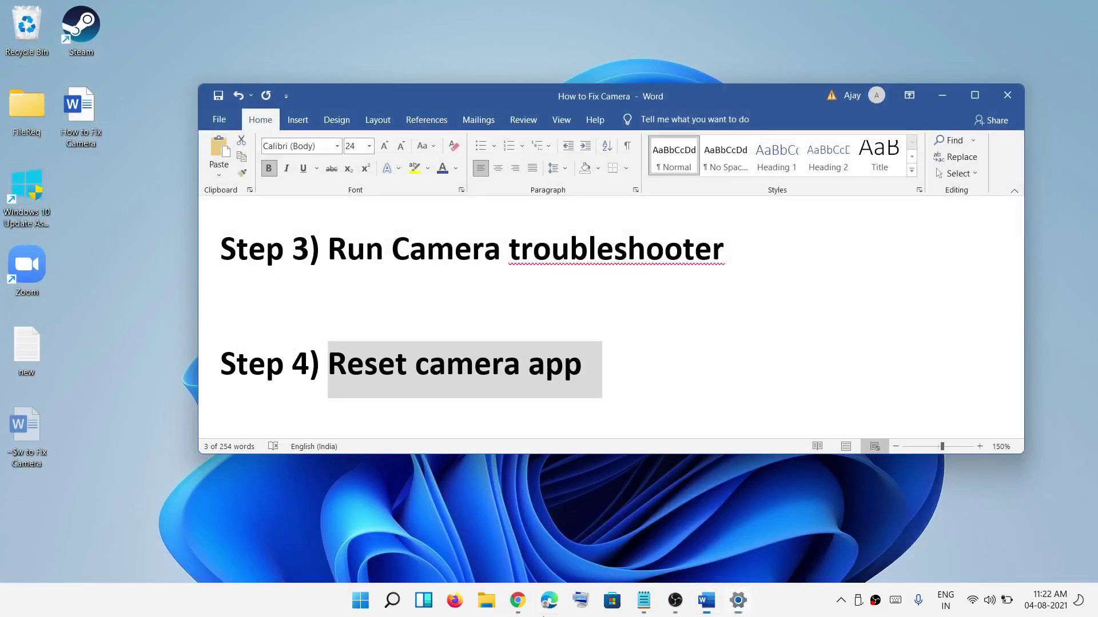
Open the Apps & features page in Windows Settings and search the app list for "camera"
{"action": "key", "text": "super"}
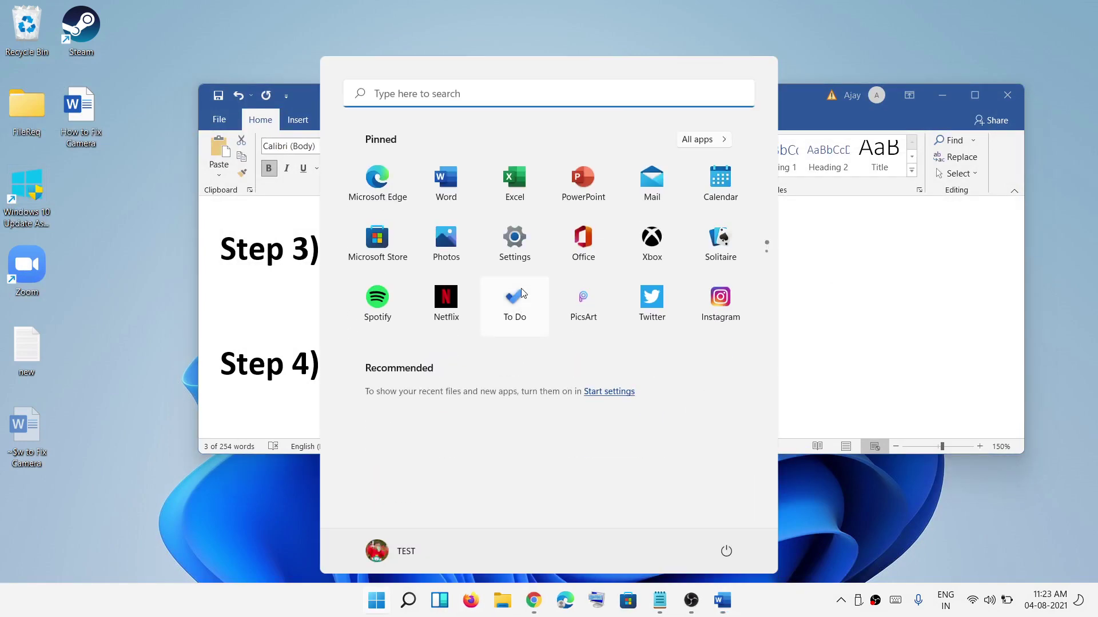
{"action": "left_click", "coordinate": [513, 255]}
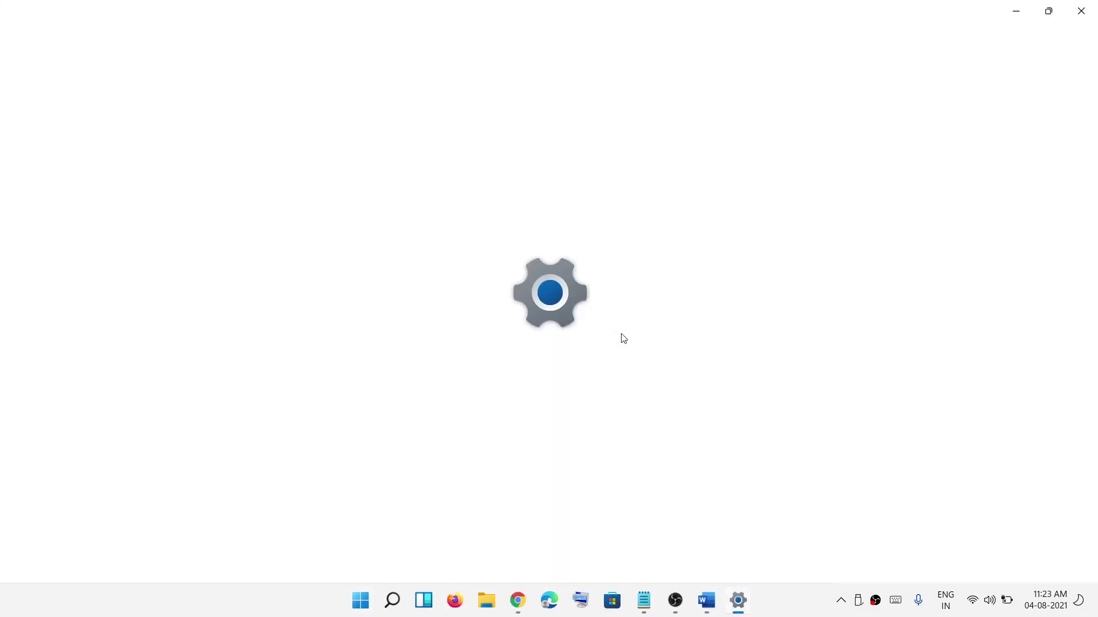
{"action": "left_click", "coordinate": [72, 269]}
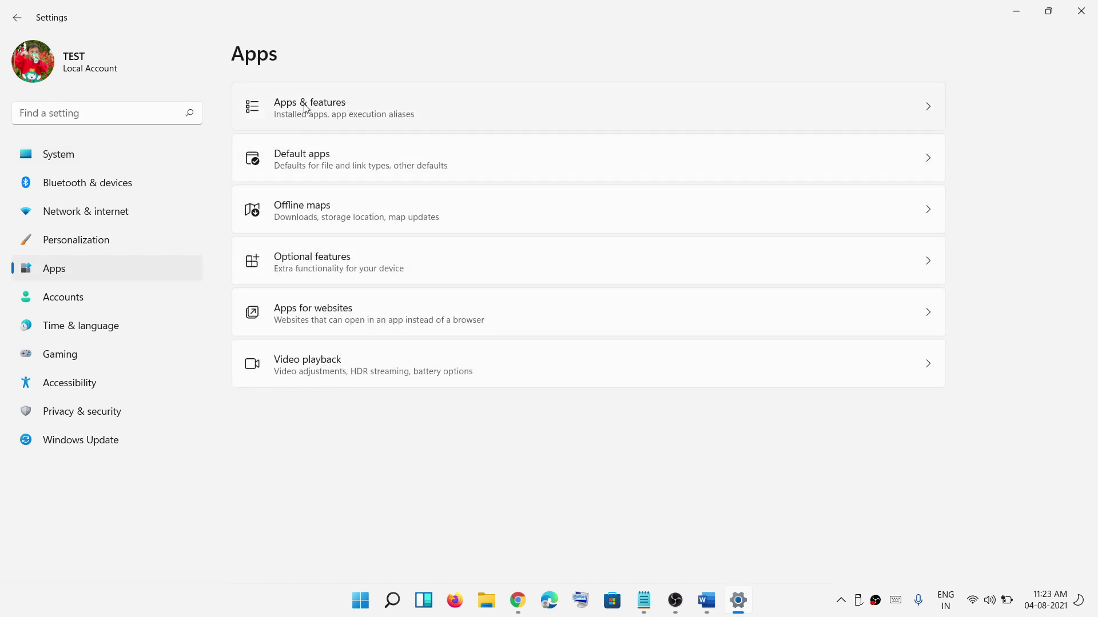
{"action": "left_click", "coordinate": [306, 109]}
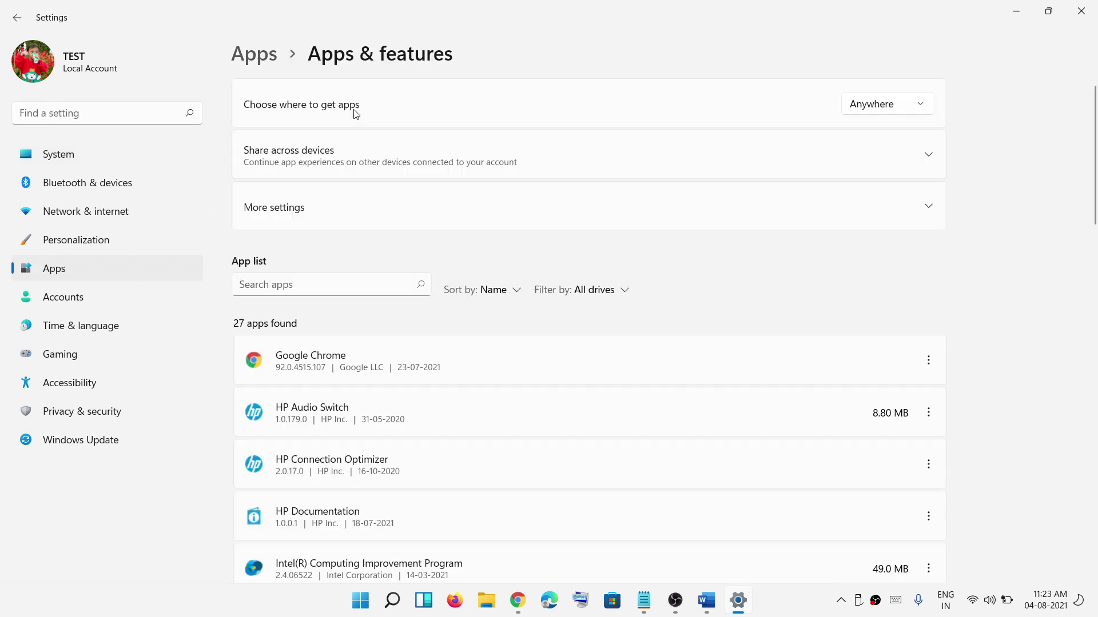
{"action": "left_click", "coordinate": [271, 290]}
{"action": "type", "text": "c"}
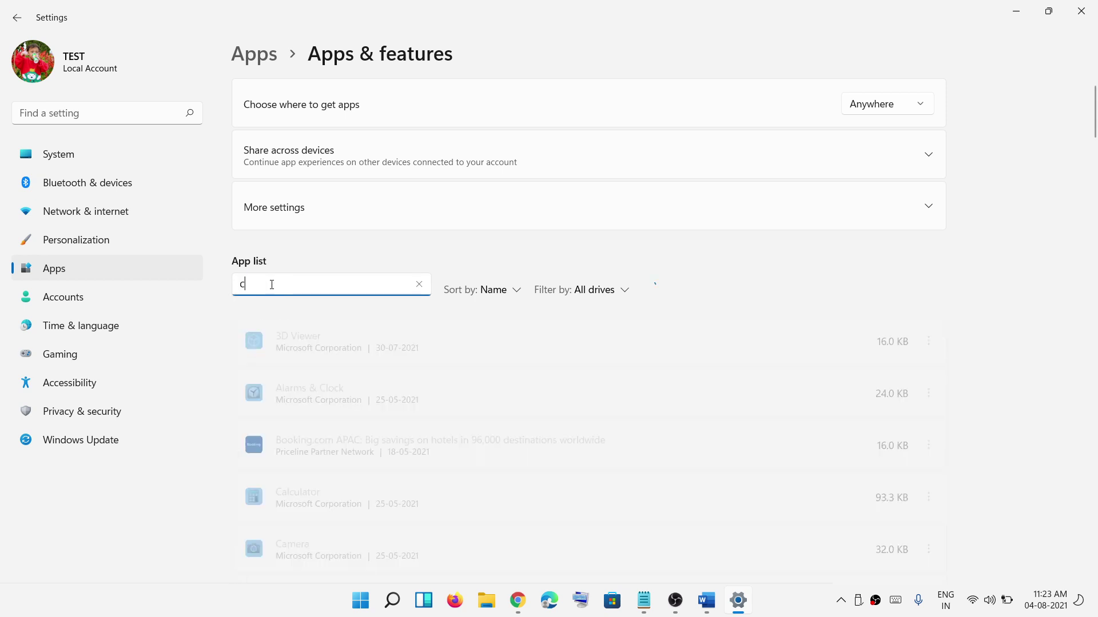
{"action": "type", "text": "amera"}
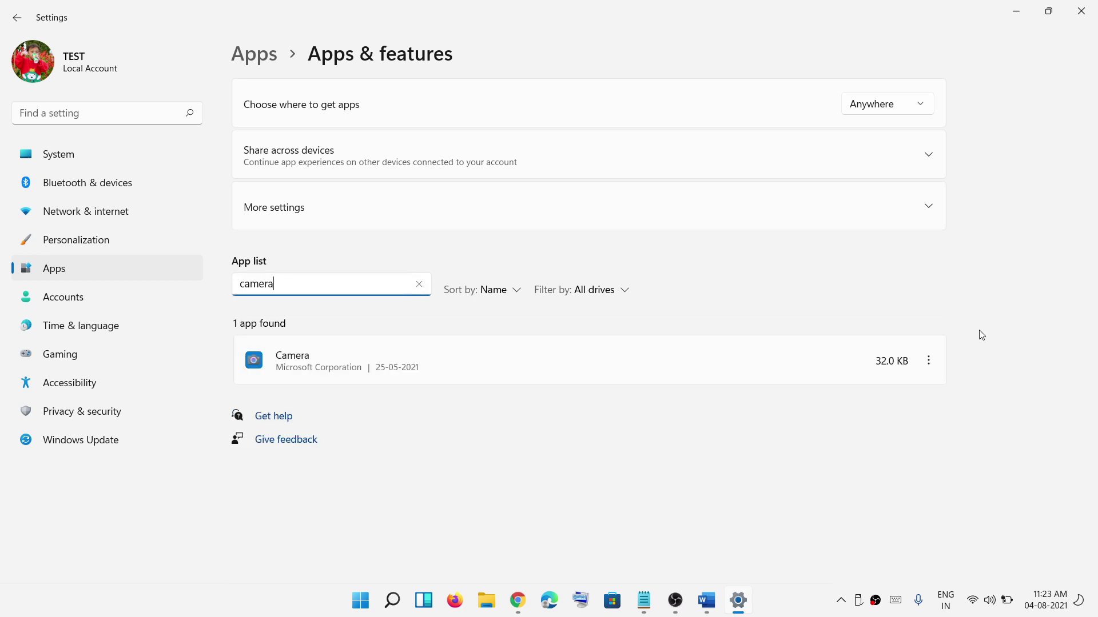
Open the Camera app's advanced options and reset the app, confirming the data deletion
{"action": "left_click", "coordinate": [929, 360]}
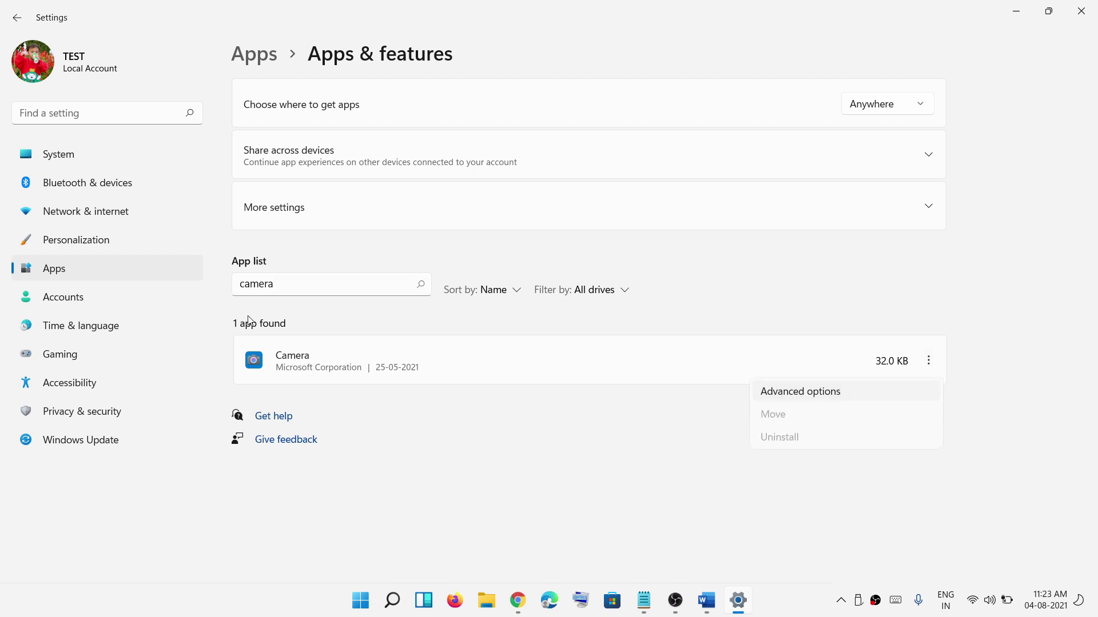
{"action": "key", "text": "Return"}
{"action": "scroll", "coordinate": [400, 370], "scroll_direction": "down", "scroll_amount": 10}
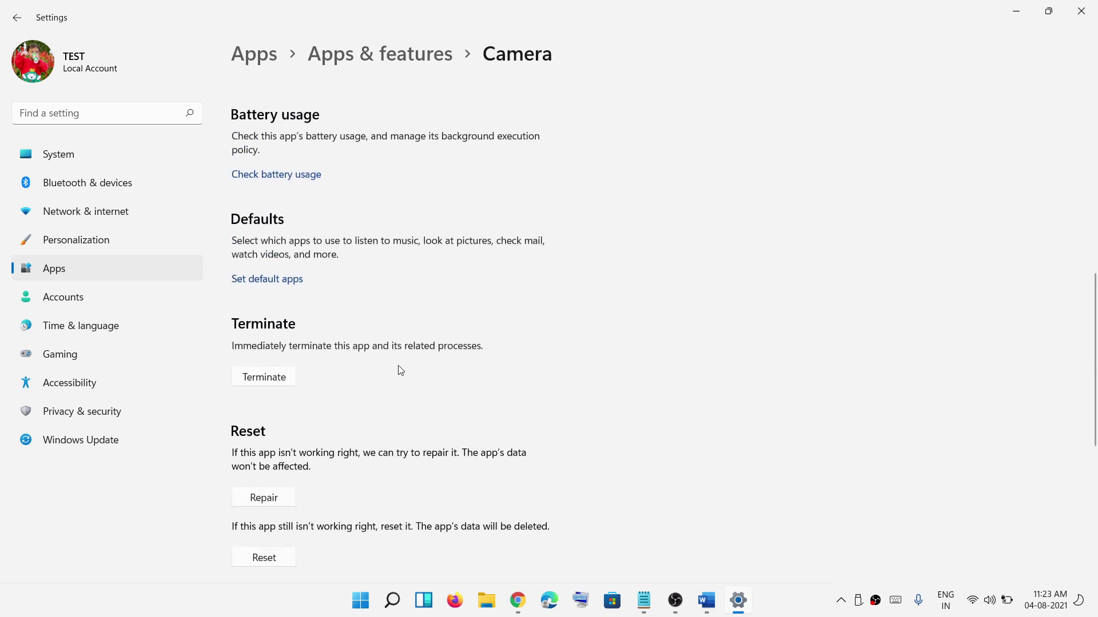
{"action": "scroll", "coordinate": [397, 368], "scroll_direction": "down", "scroll_amount": 4}
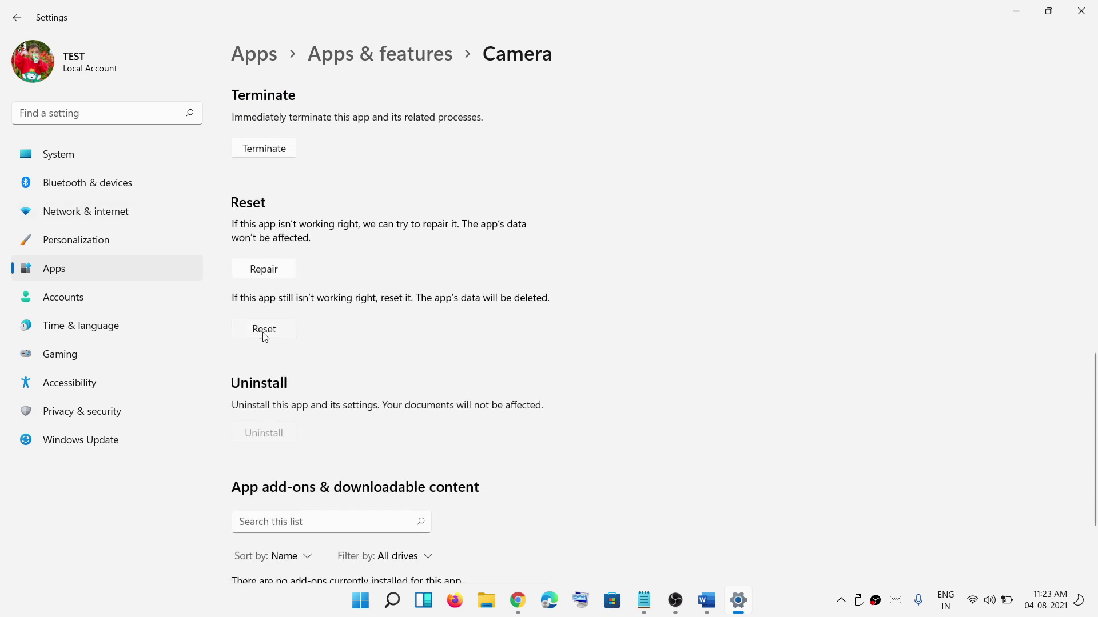
{"action": "left_click", "coordinate": [276, 333]}
{"action": "left_click", "coordinate": [342, 295]}
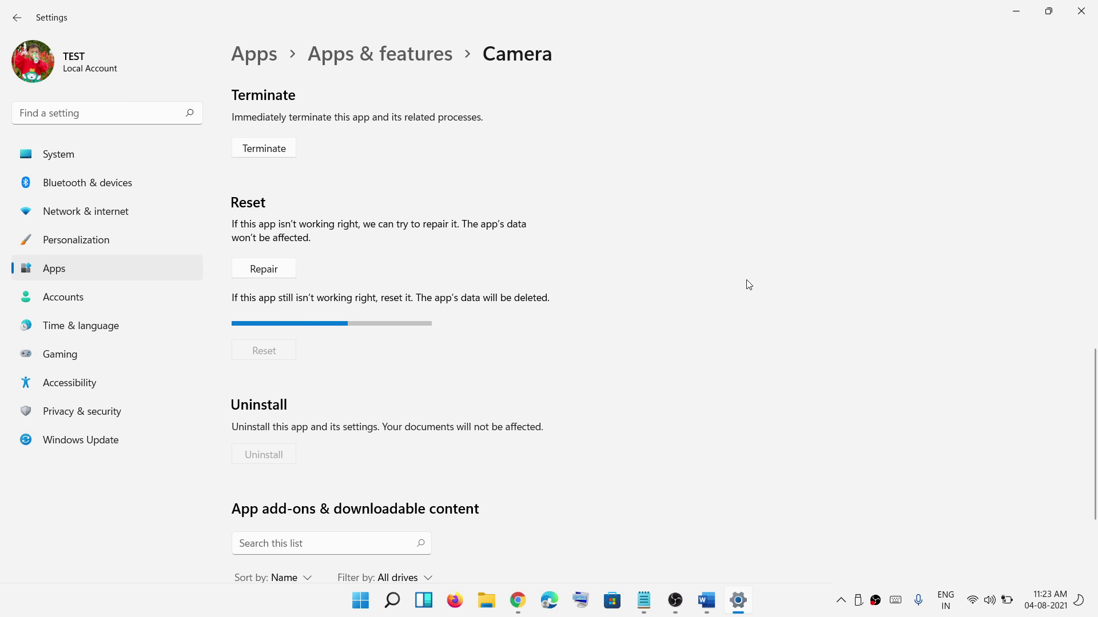
Switch to the Word document and highlight the Step 5 instruction "Disable and enable camera"
{"action": "left_click", "coordinate": [706, 600]}
{"action": "scroll", "coordinate": [444, 340], "scroll_direction": "down", "scroll_amount": 4}
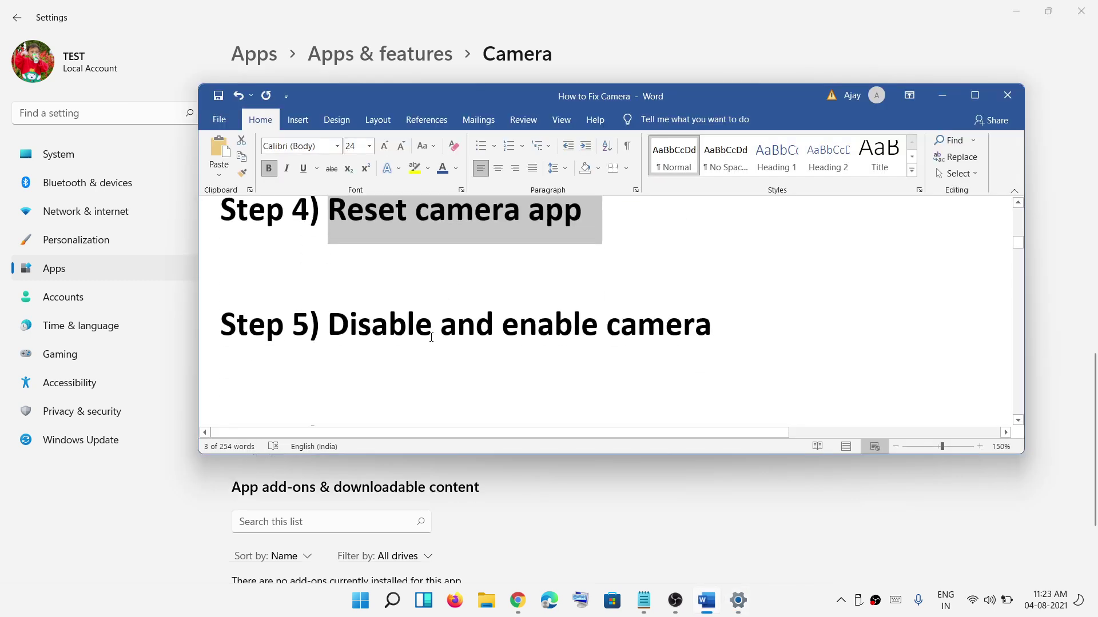
{"action": "left_click_drag", "start_coordinate": [341, 322], "coordinate": [679, 319]}
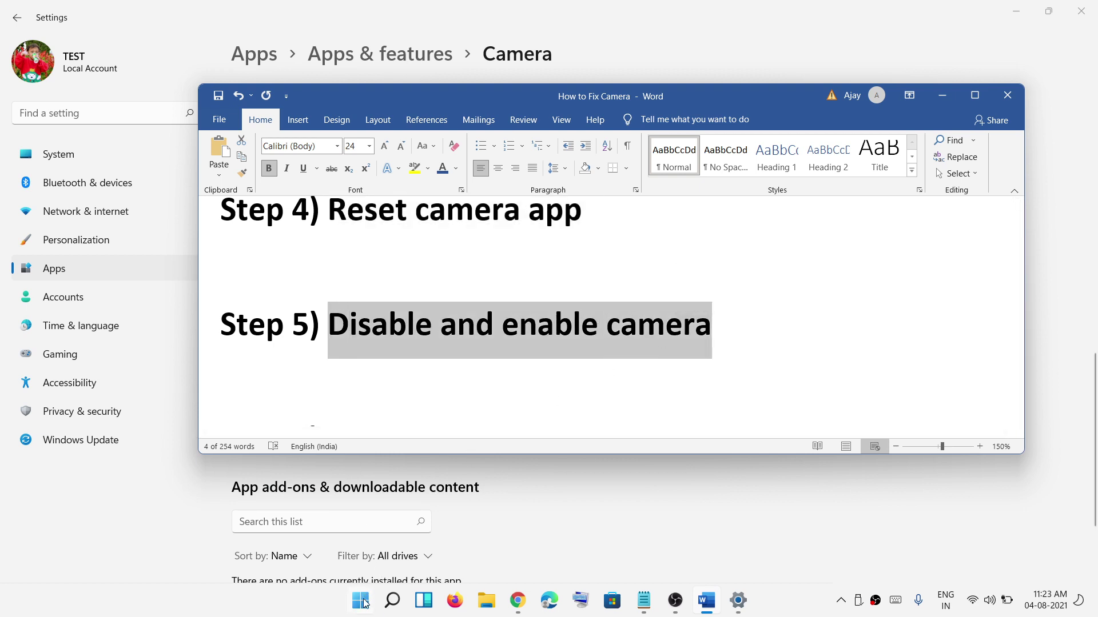
Open Device Manager, move its window towards the middle of the screen and expand the Cameras category
{"action": "right_click", "coordinate": [364, 603]}
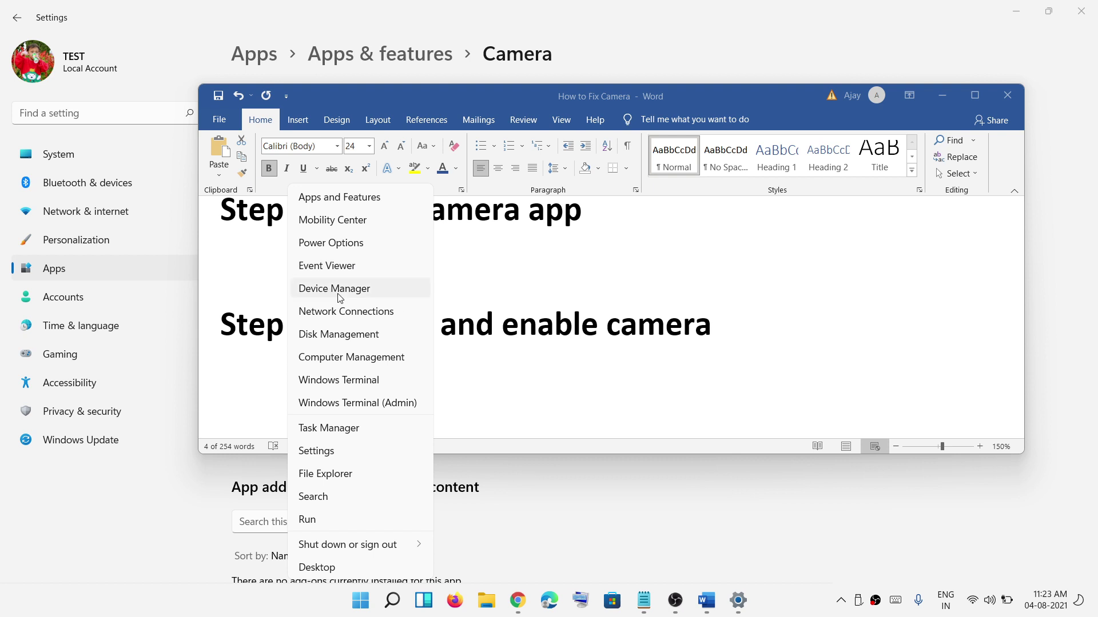
{"action": "left_click", "coordinate": [324, 288]}
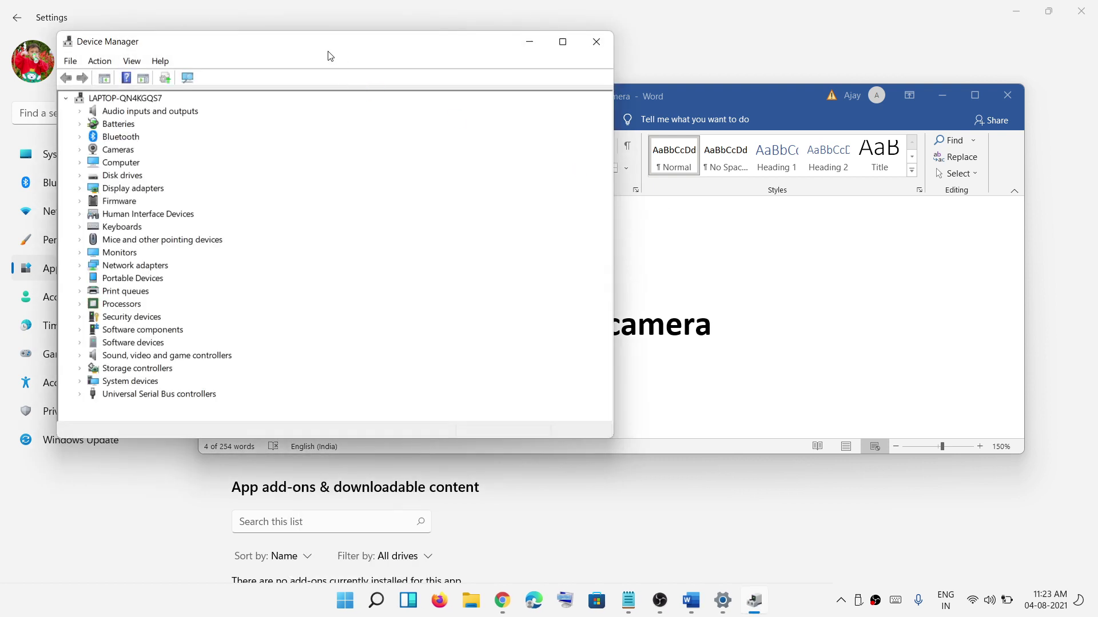
{"action": "left_click_drag", "start_coordinate": [328, 48], "coordinate": [576, 89]}
{"action": "left_click", "coordinate": [377, 179]}
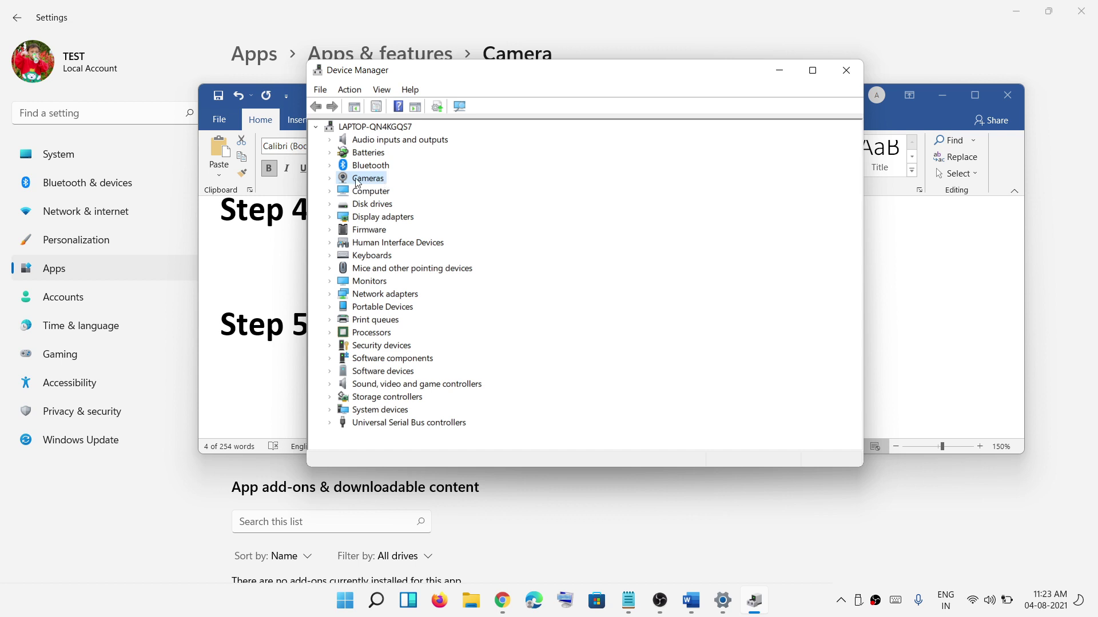
{"action": "left_click", "coordinate": [330, 179]}
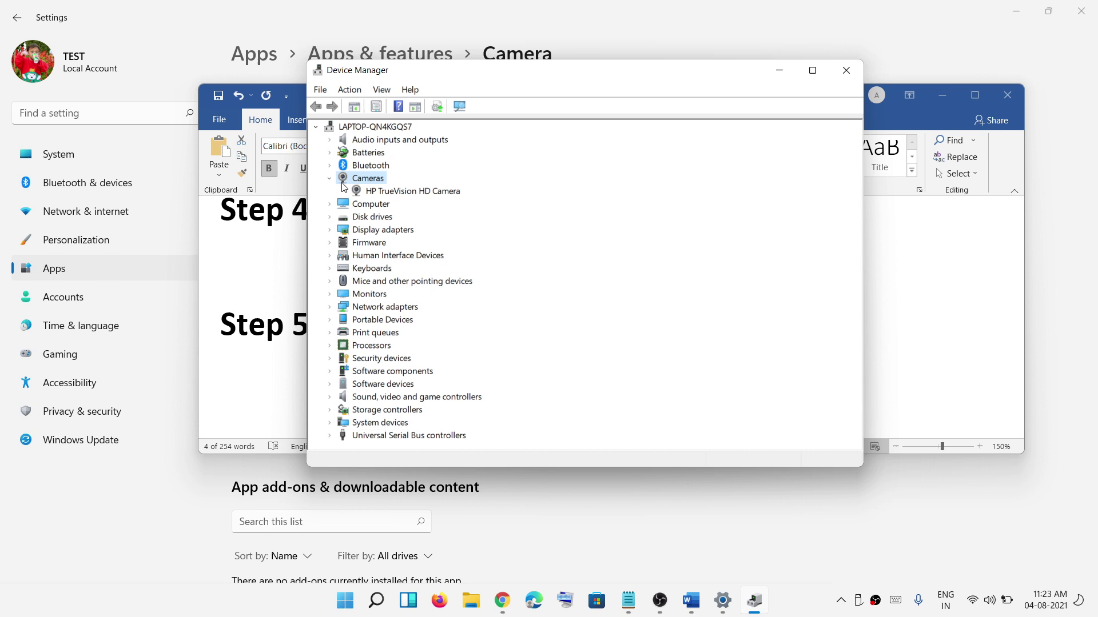
Disable the HP TrueVision HD Camera device and confirm the action
{"action": "left_click", "coordinate": [414, 194]}
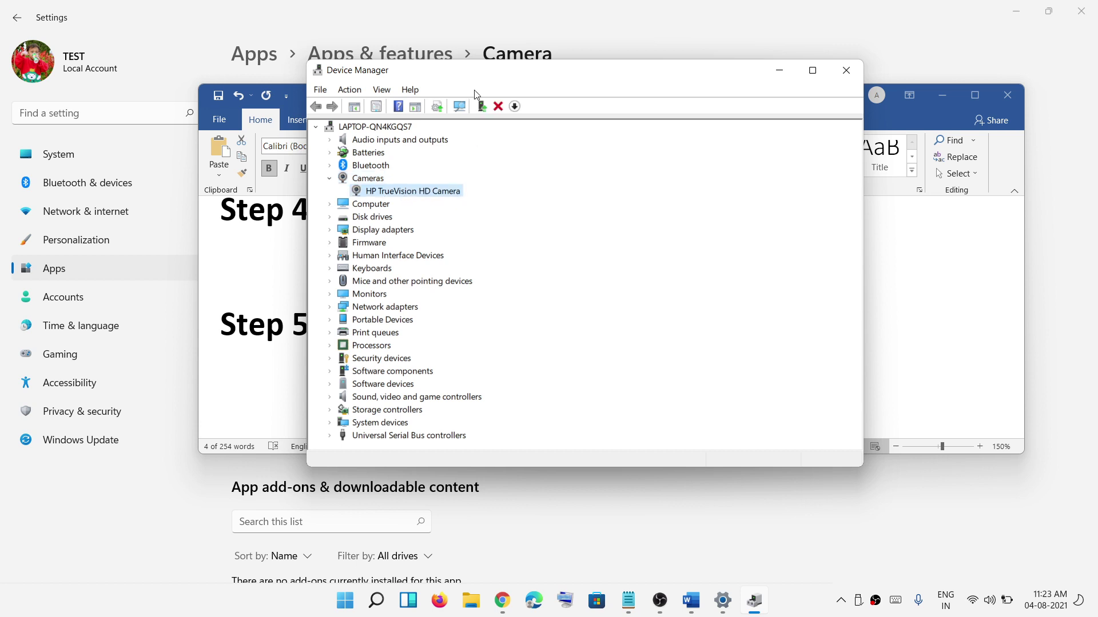
{"action": "right_click", "coordinate": [434, 192]}
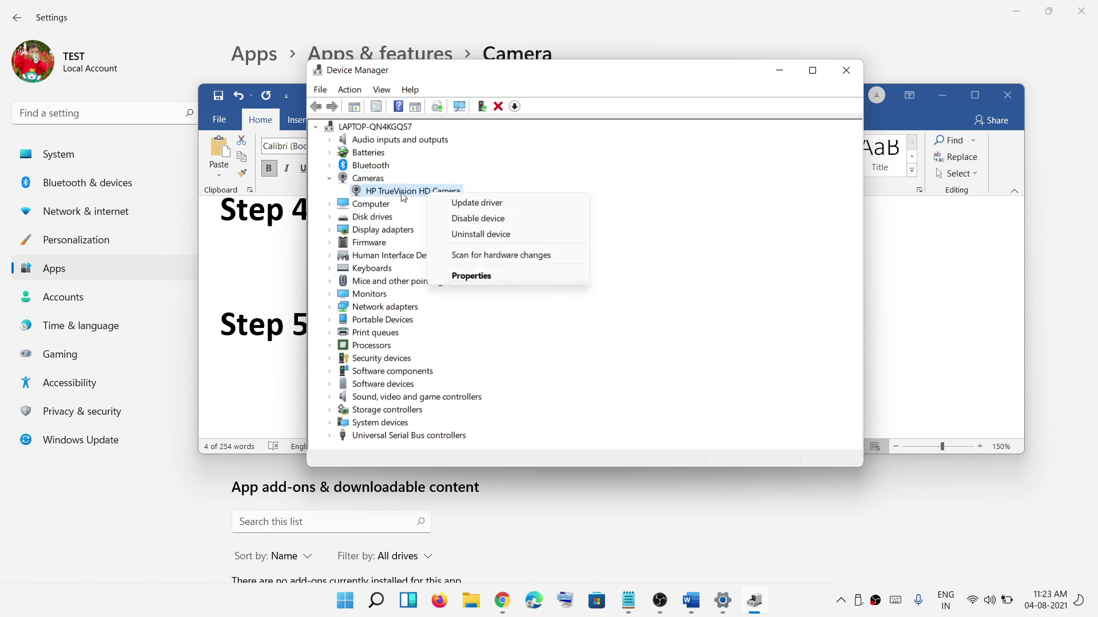
{"action": "left_click", "coordinate": [483, 219]}
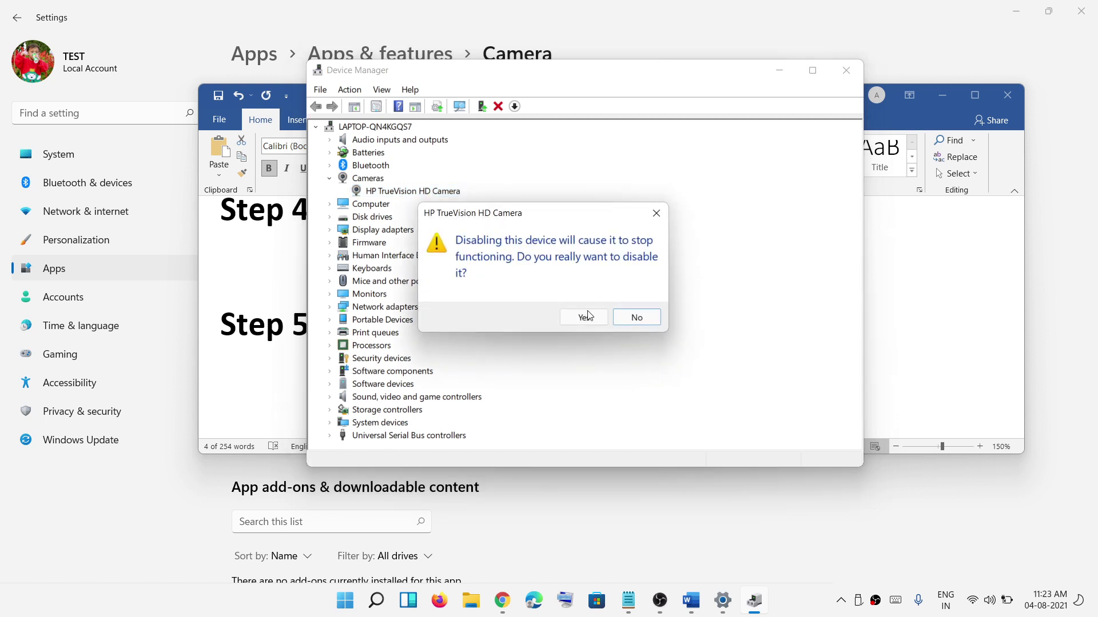
{"action": "left_click", "coordinate": [583, 317]}
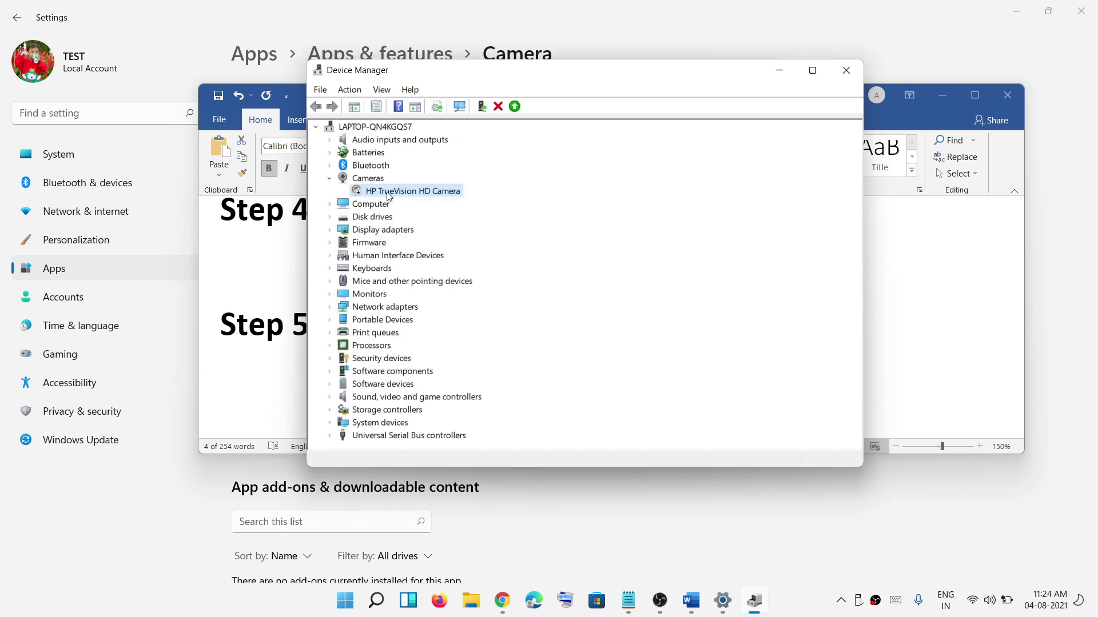
Enable the HP TrueVision HD Camera device again and close Device Manager
{"action": "right_click", "coordinate": [384, 192]}
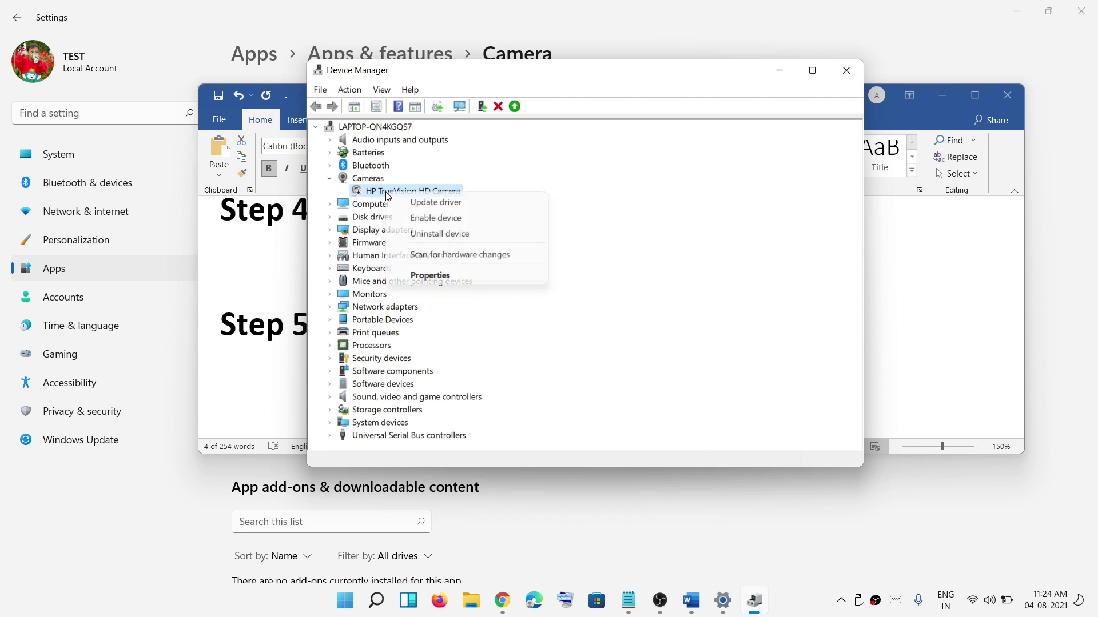
{"action": "left_click", "coordinate": [455, 218]}
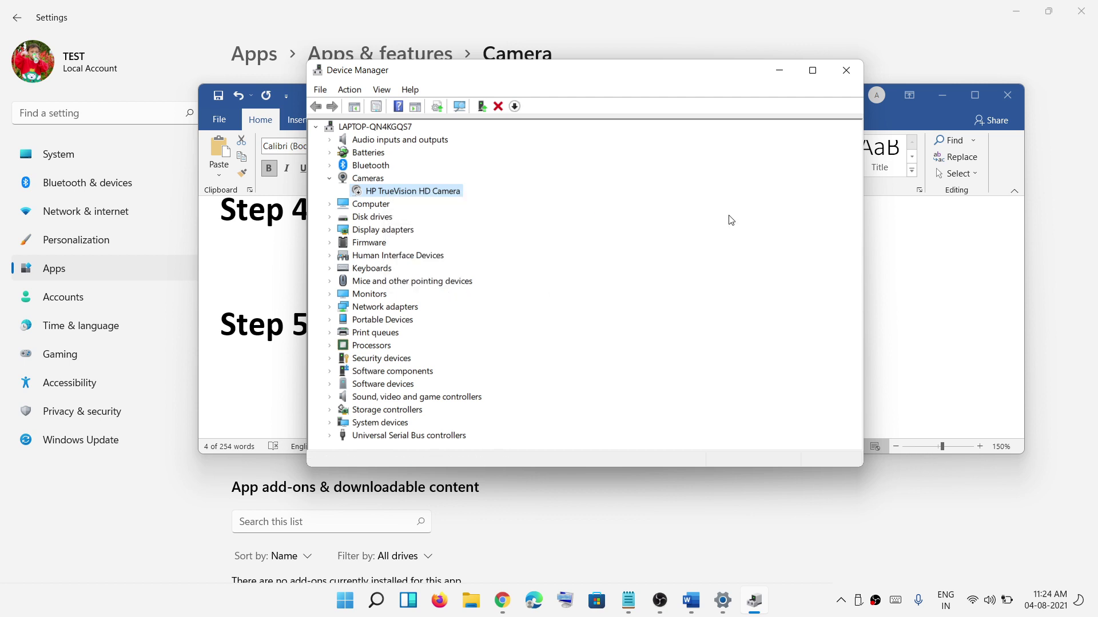
{"action": "left_click", "coordinate": [845, 70]}
Highlight the Step 6 instruction "Allow Camera and browser access to your antivirus program" in the Word document
{"action": "scroll", "coordinate": [502, 297], "scroll_direction": "down", "scroll_amount": 5}
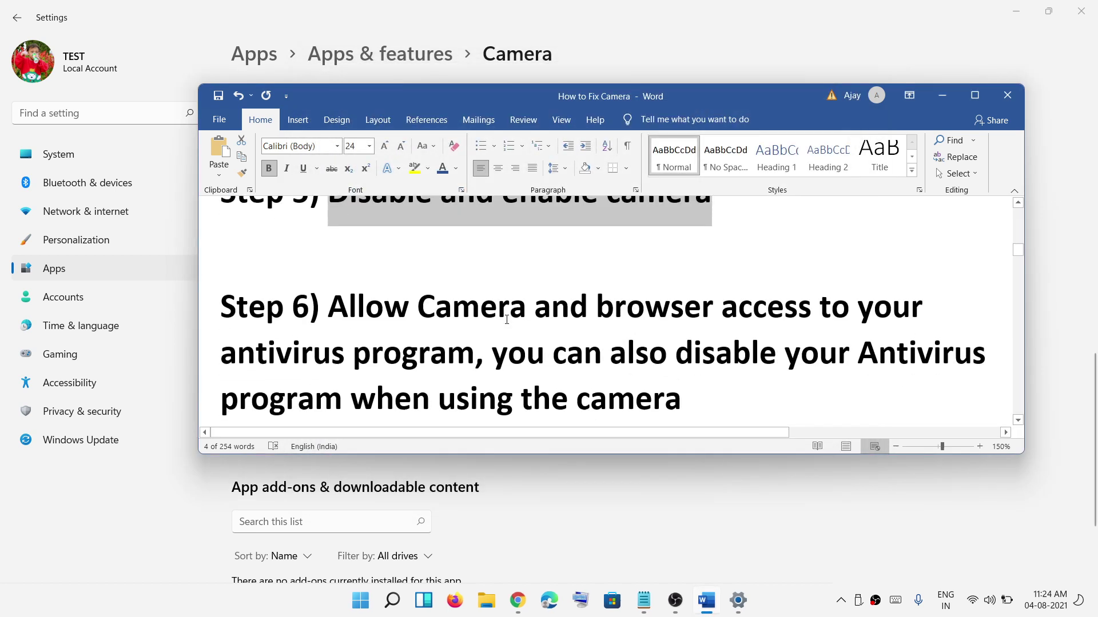
{"action": "left_click_drag", "start_coordinate": [329, 286], "coordinate": [475, 328]}
{"action": "left_click", "coordinate": [300, 334]}
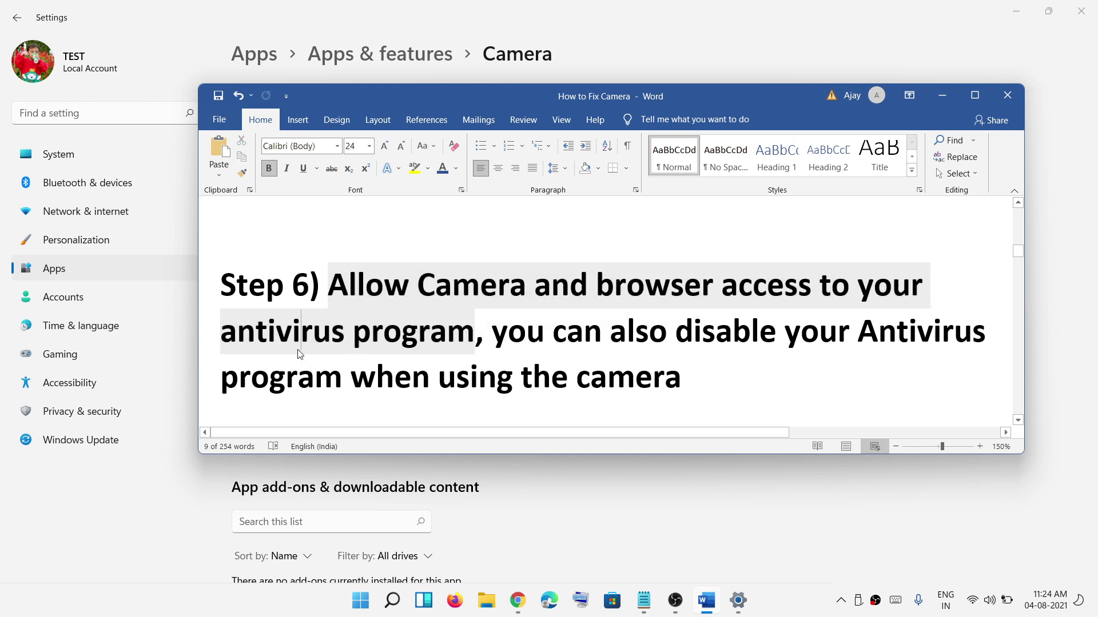
{"action": "left_click_drag", "start_coordinate": [222, 335], "coordinate": [392, 334]}
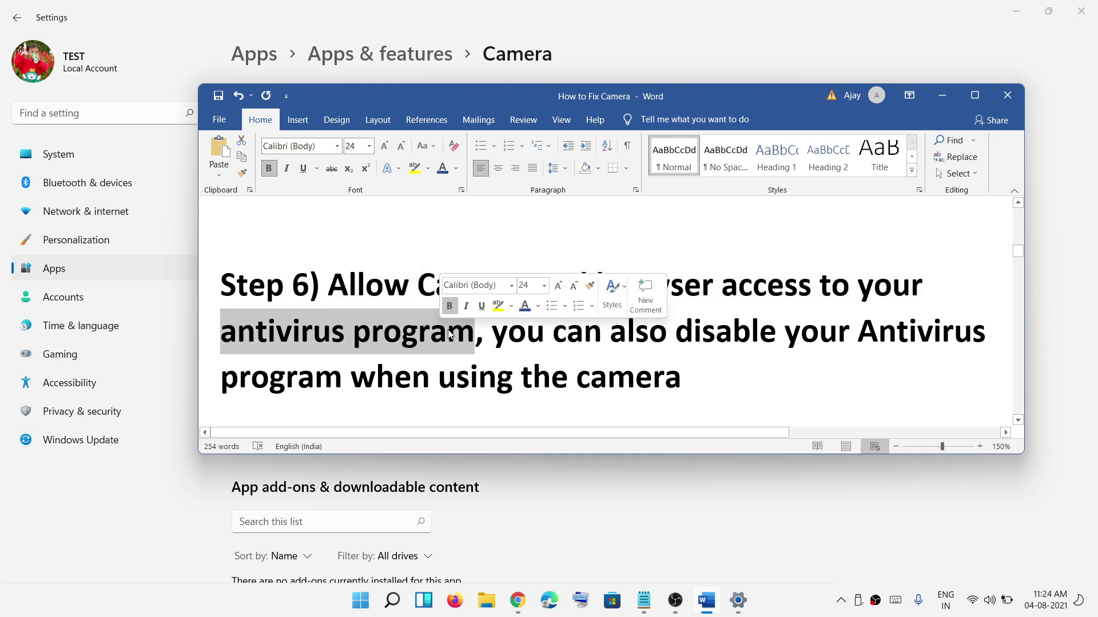
{"action": "left_click_drag", "start_coordinate": [329, 286], "coordinate": [531, 284]}
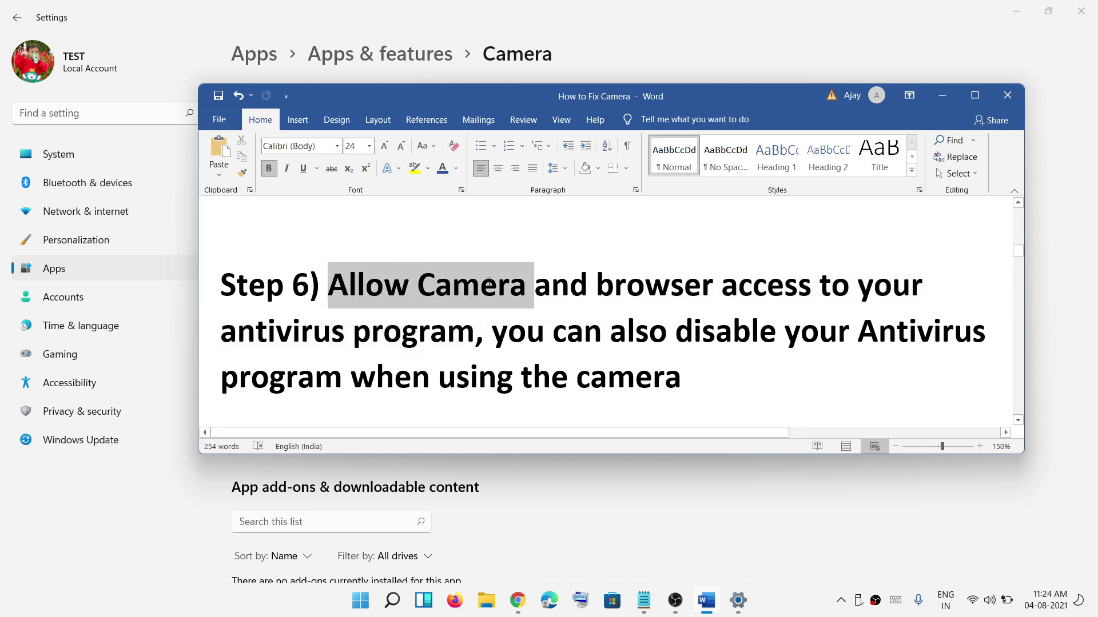
{"action": "left_click_drag", "start_coordinate": [263, 333], "coordinate": [476, 334]}
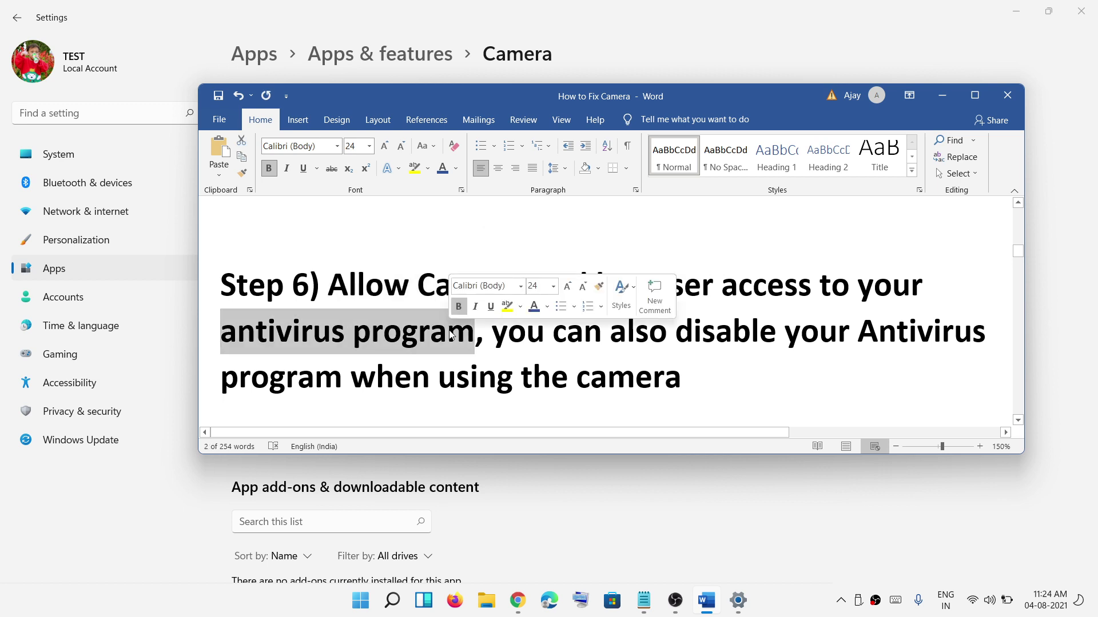
{"action": "left_click_drag", "start_coordinate": [329, 286], "coordinate": [471, 322]}
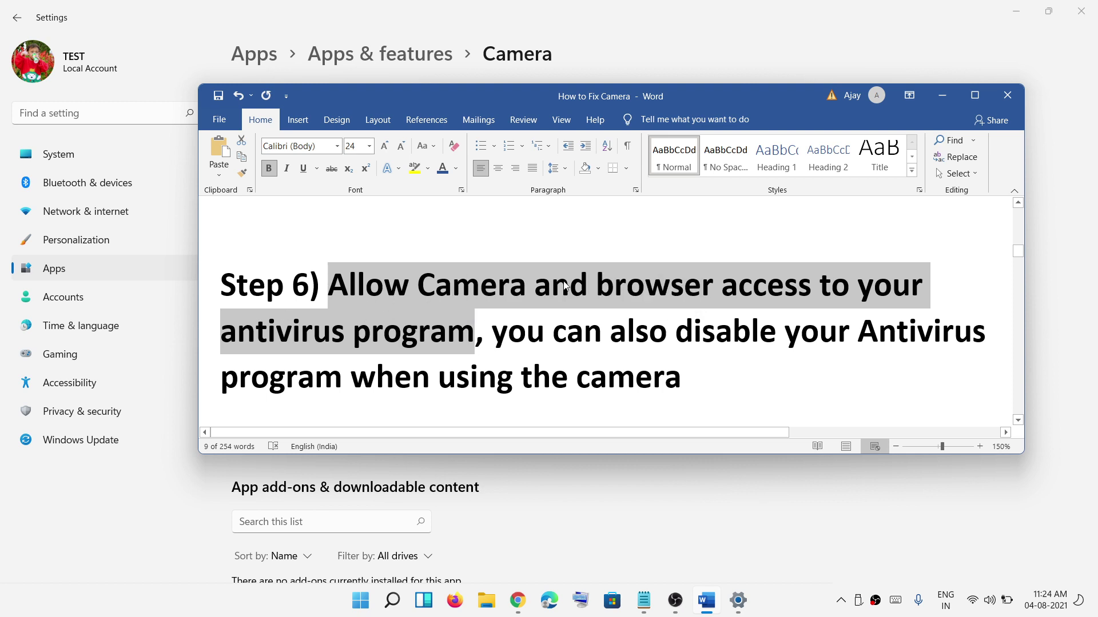
Highlight the rest of Step 6, "you can also disable your Antivirus program when using the camera"
{"action": "left_click", "coordinate": [290, 347]}
{"action": "left_click_drag", "start_coordinate": [222, 334], "coordinate": [474, 335]}
{"action": "left_click", "coordinate": [659, 335]}
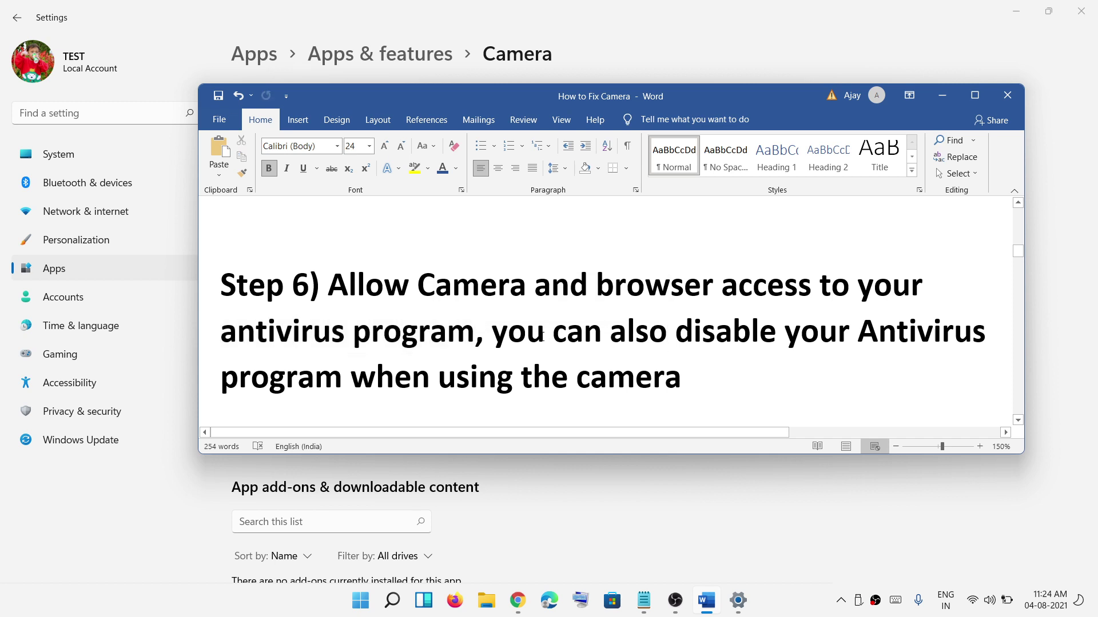
{"action": "left_click_drag", "start_coordinate": [542, 334], "coordinate": [689, 377]}
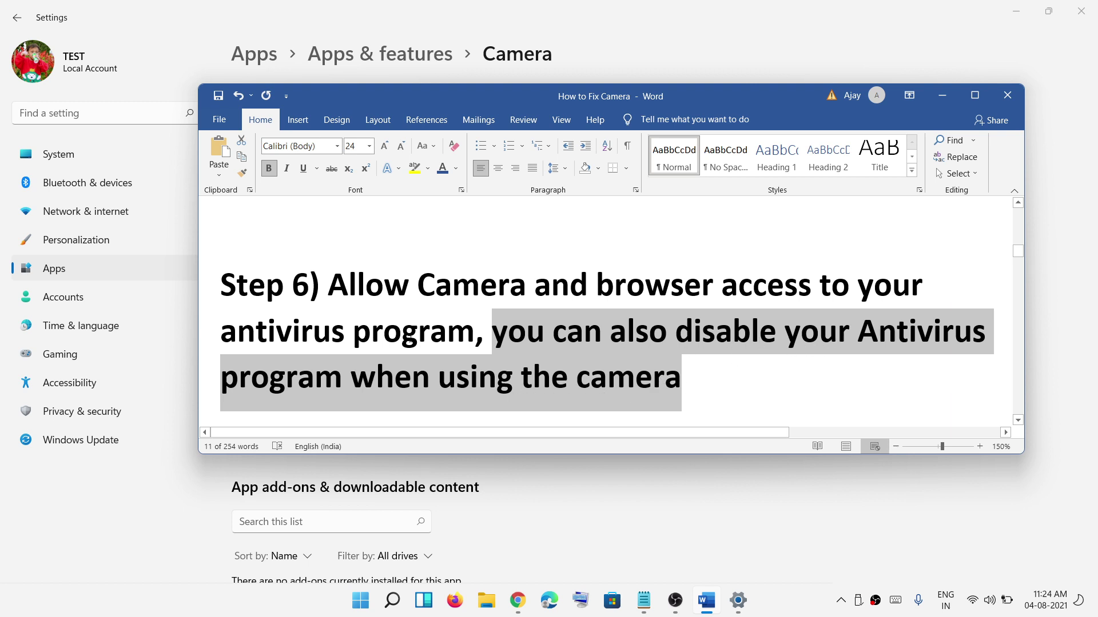
Highlight the Step 7 instructions on navigating to C:\Program Files\Realtek and renaming the RsProviders folder to RsProviders_
{"action": "scroll", "coordinate": [366, 328], "scroll_direction": "down", "scroll_amount": 5}
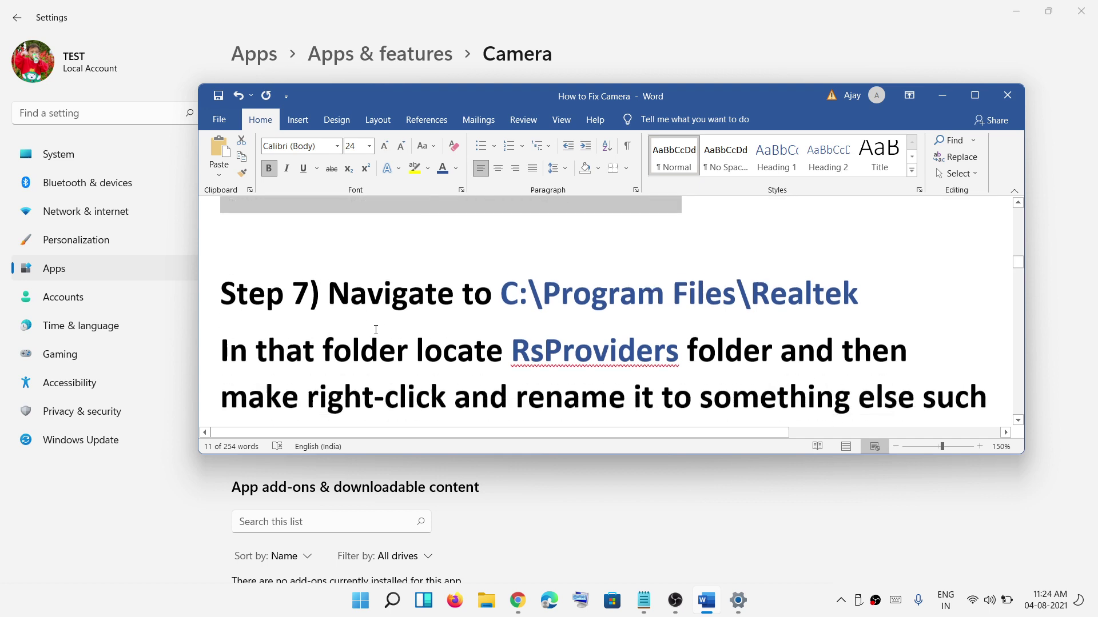
{"action": "left_click_drag", "start_coordinate": [870, 290], "coordinate": [500, 289]}
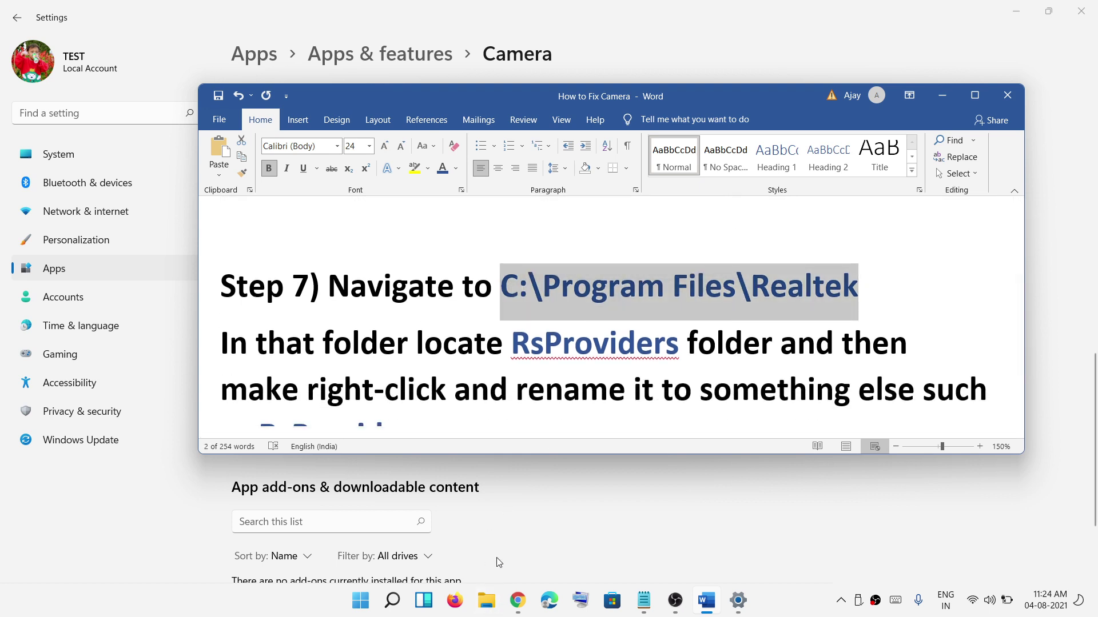
{"action": "left_click_drag", "start_coordinate": [329, 286], "coordinate": [859, 289]}
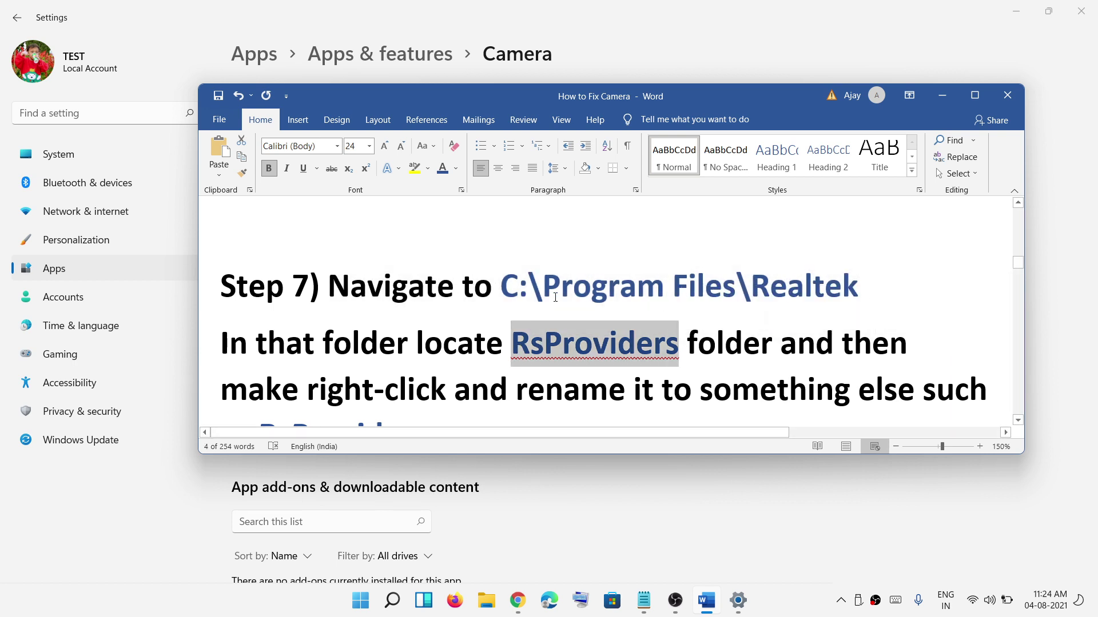
{"action": "left_click_drag", "start_coordinate": [501, 286], "coordinate": [891, 282]}
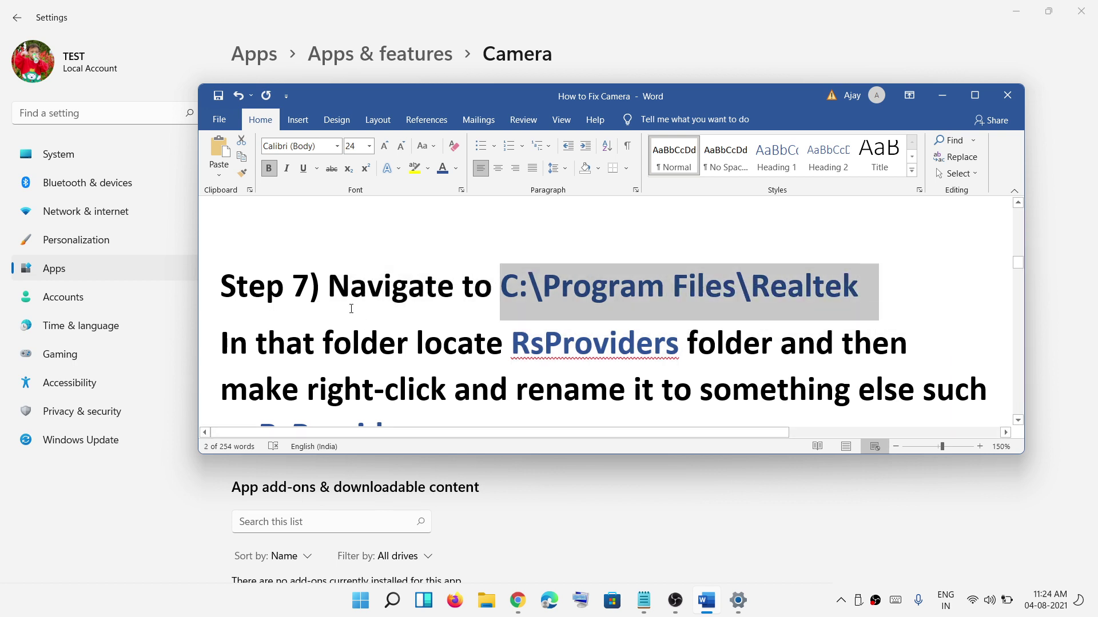
{"action": "scroll", "coordinate": [351, 309], "scroll_direction": "down", "scroll_amount": 1}
{"action": "left_click_drag", "start_coordinate": [455, 396], "coordinate": [220, 234]}
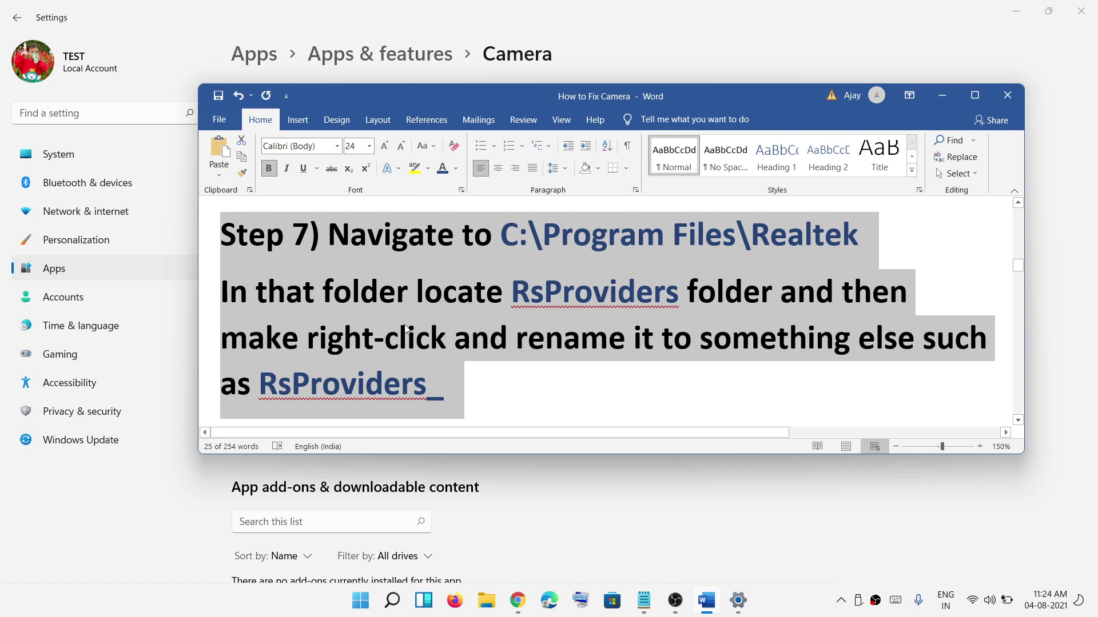
Open the C:\Program Files\Realtek folder in File Explorer
{"action": "left_click", "coordinate": [486, 601]}
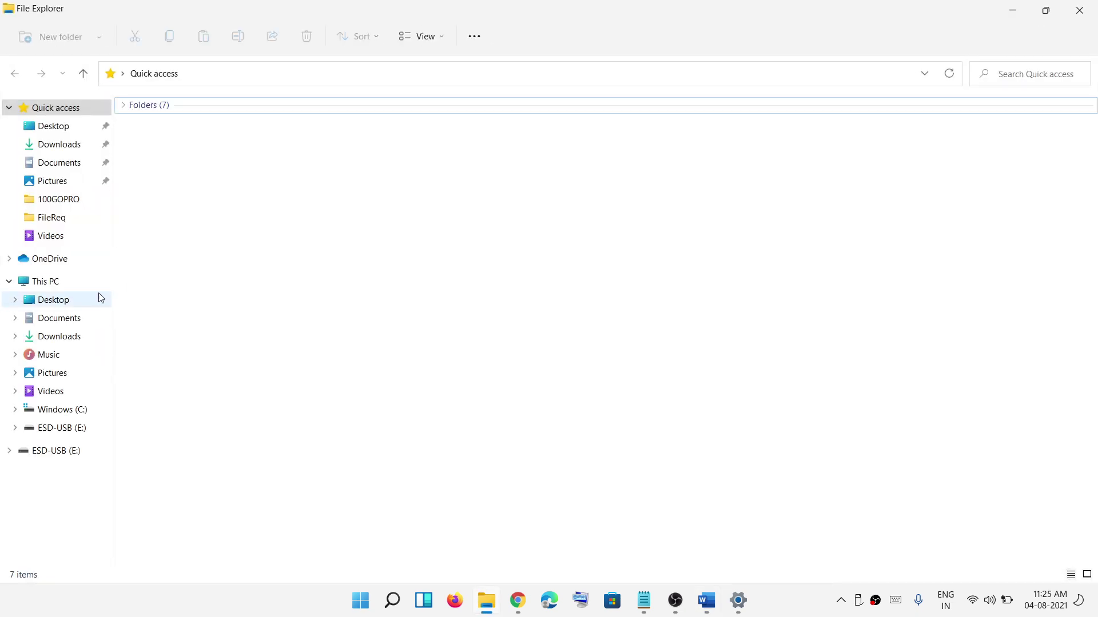
{"action": "left_click", "coordinate": [40, 282]}
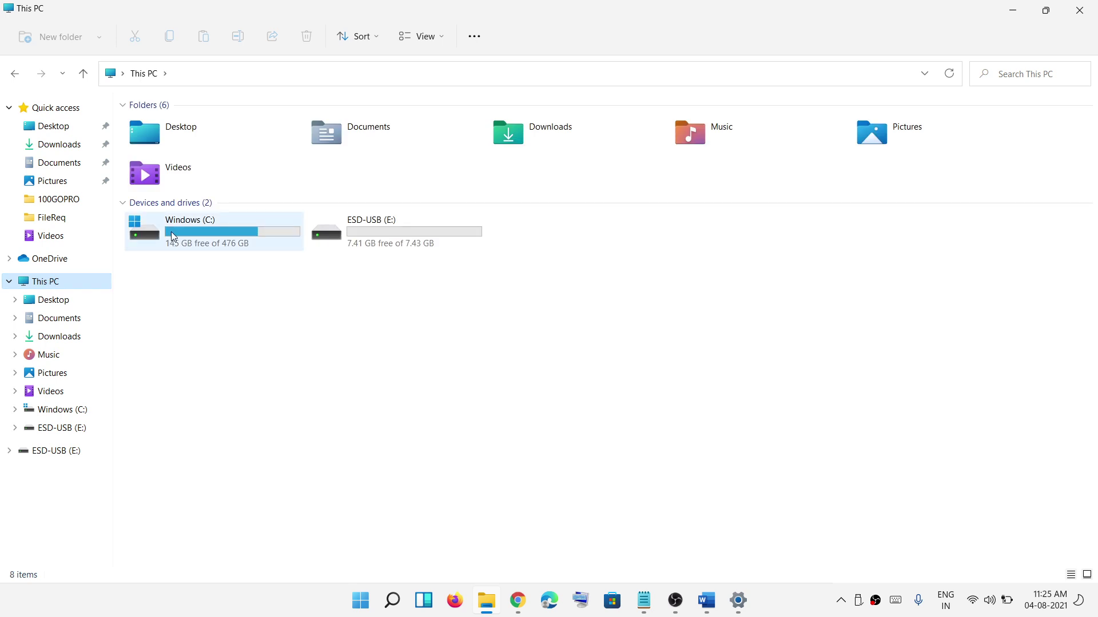
{"action": "double_click", "coordinate": [204, 232]}
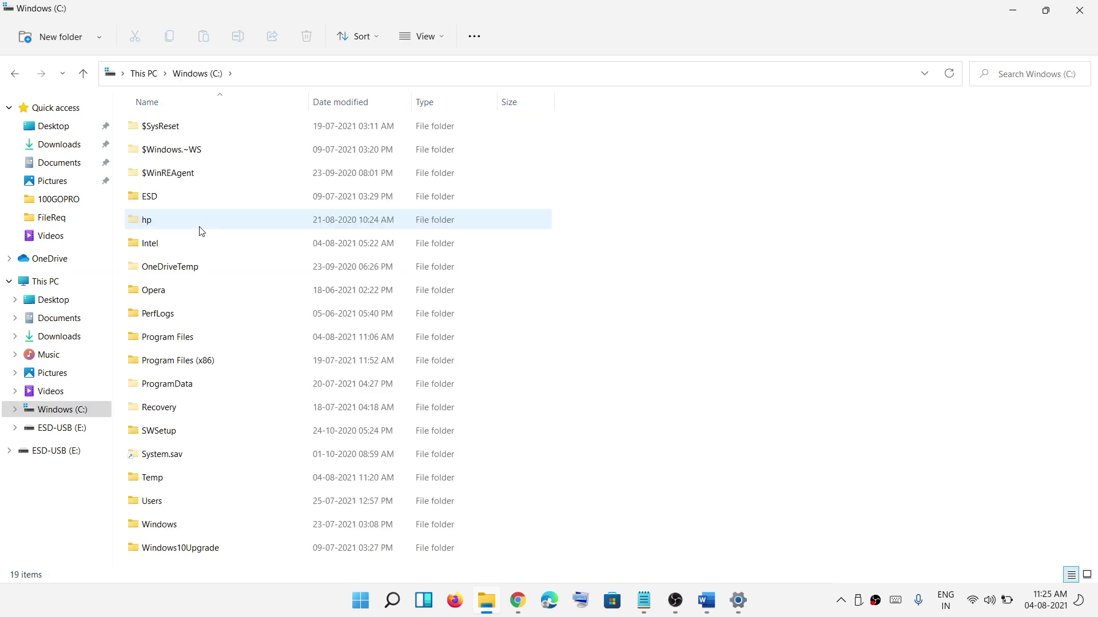
{"action": "left_click", "coordinate": [216, 345]}
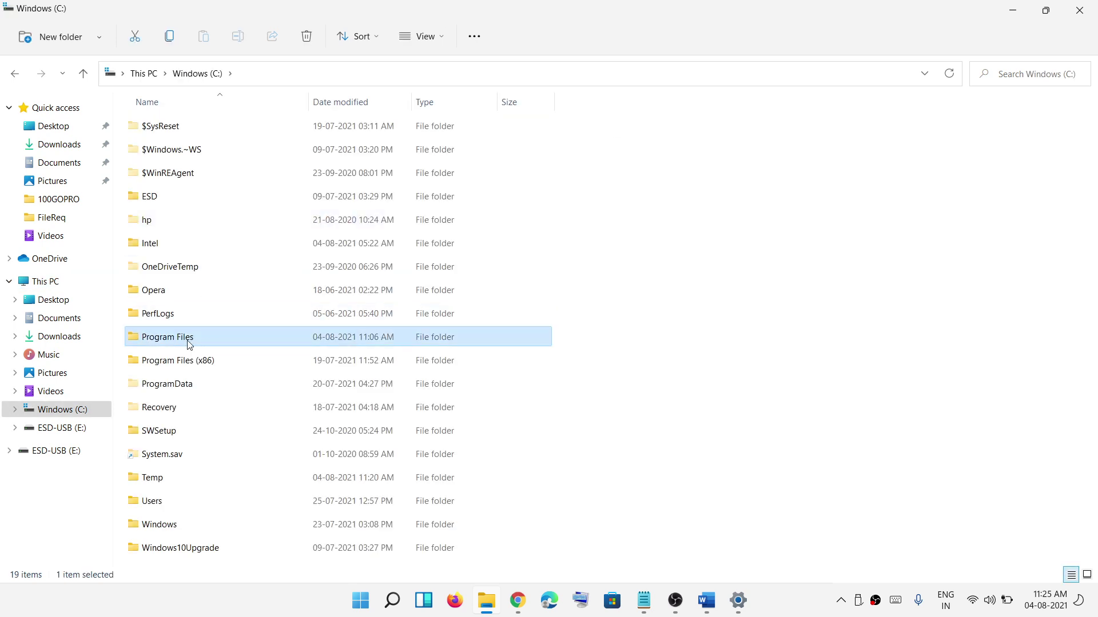
{"action": "double_click", "coordinate": [190, 344]}
{"action": "scroll", "coordinate": [235, 401], "scroll_direction": "down", "scroll_amount": 2}
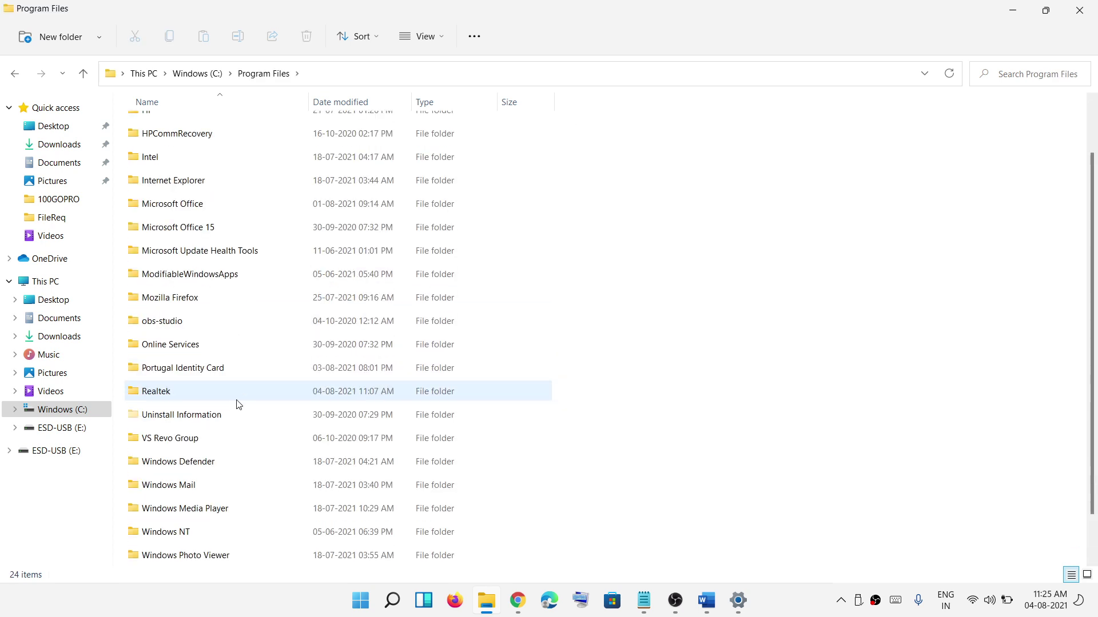
{"action": "left_click", "coordinate": [160, 395]}
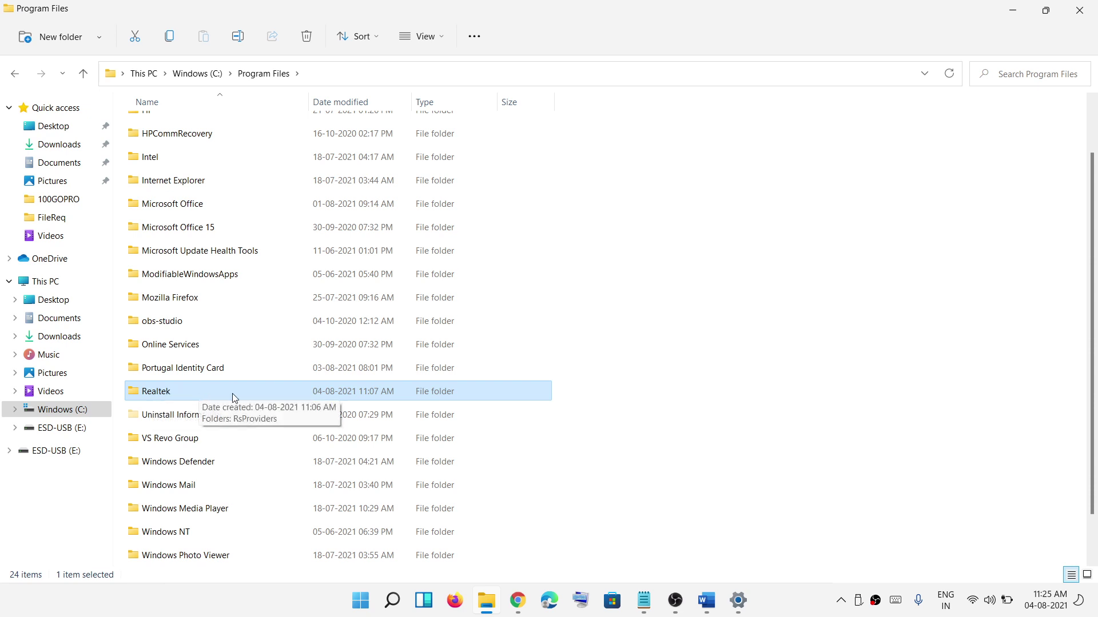
{"action": "double_click", "coordinate": [175, 399]}
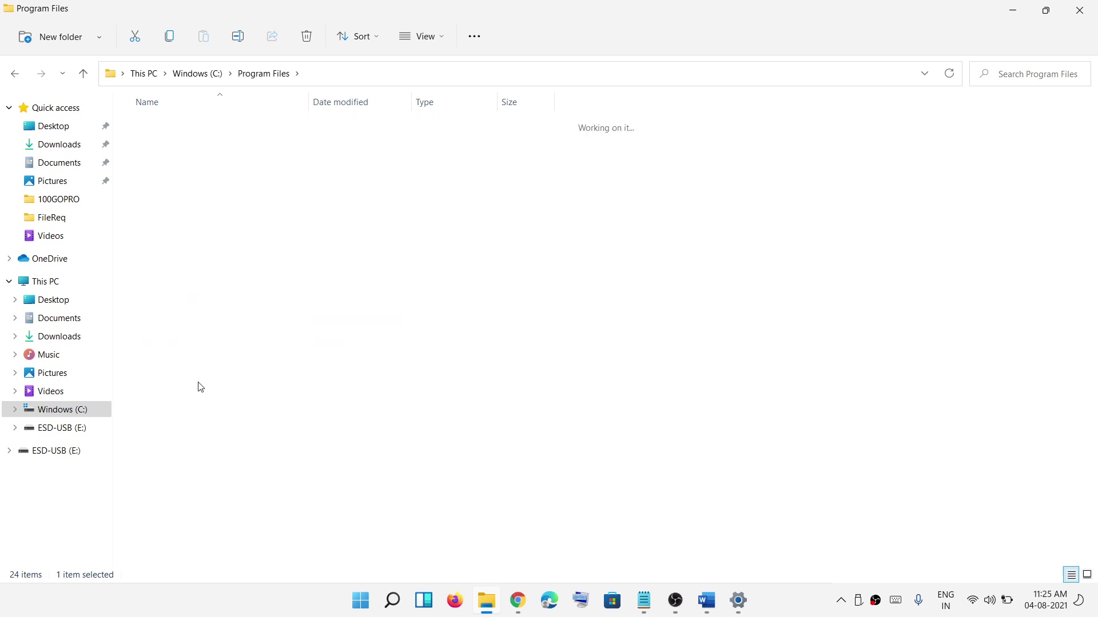
Rename the RsProviders folder to RsProviders_ and close File Explorer
{"action": "left_click", "coordinate": [166, 127]}
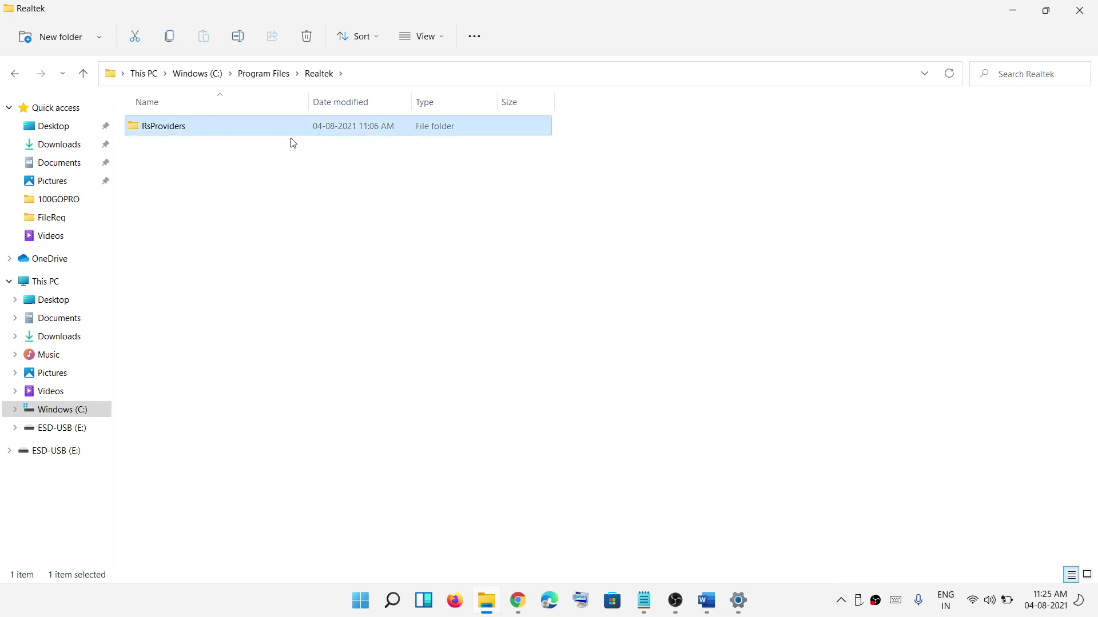
{"action": "right_click", "coordinate": [173, 133]}
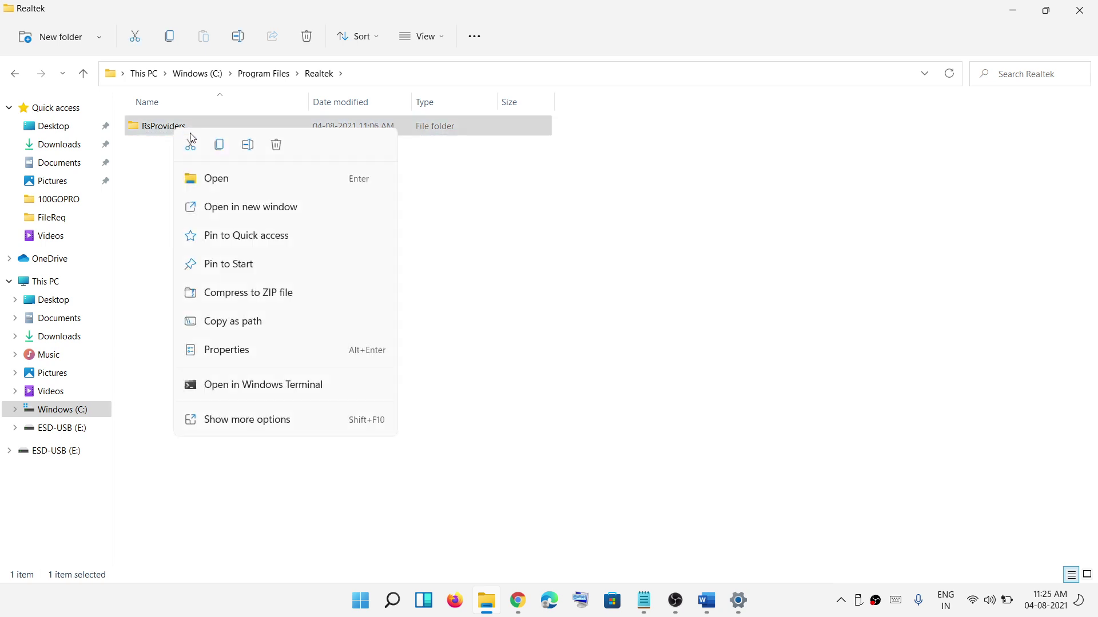
{"action": "left_click", "coordinate": [248, 145]}
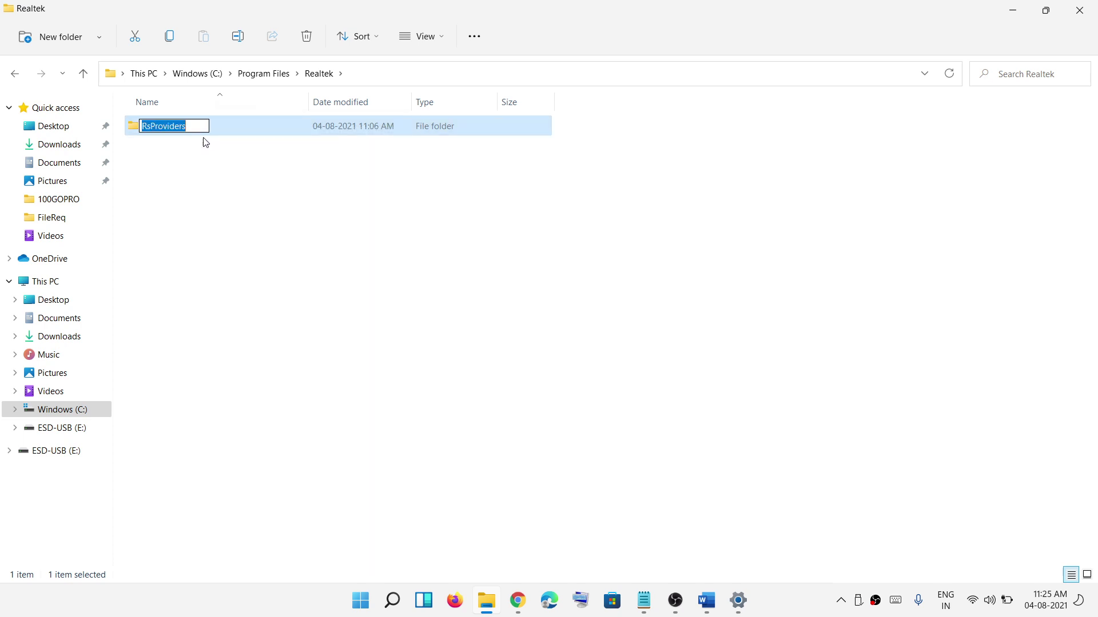
{"action": "left_click", "coordinate": [197, 128]}
{"action": "key", "text": "Return"}
{"action": "left_click", "coordinate": [181, 152]}
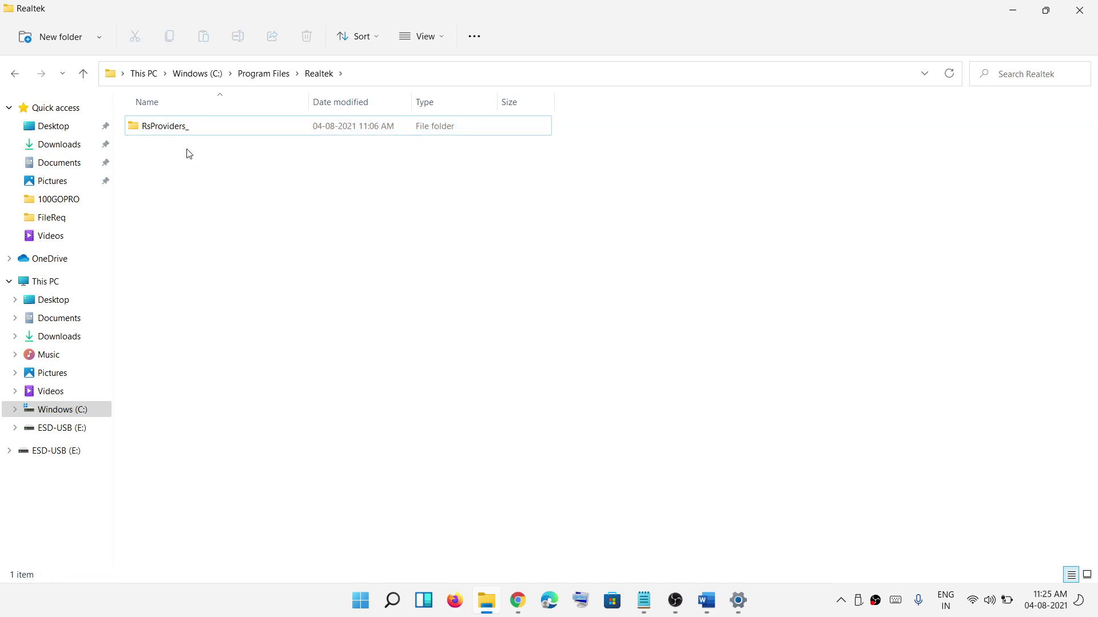
{"action": "left_click", "coordinate": [1079, 10]}
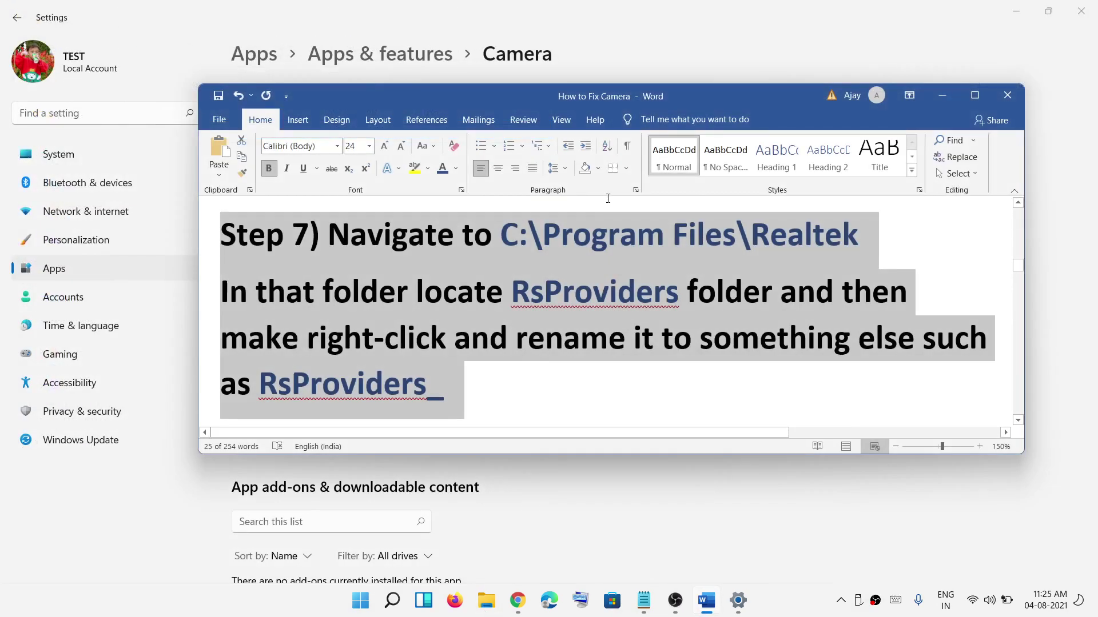
Highlight the "Restart the computer" instruction at the end of Step 7 in the Word document
{"action": "scroll", "coordinate": [482, 313], "scroll_direction": "down", "scroll_amount": 3}
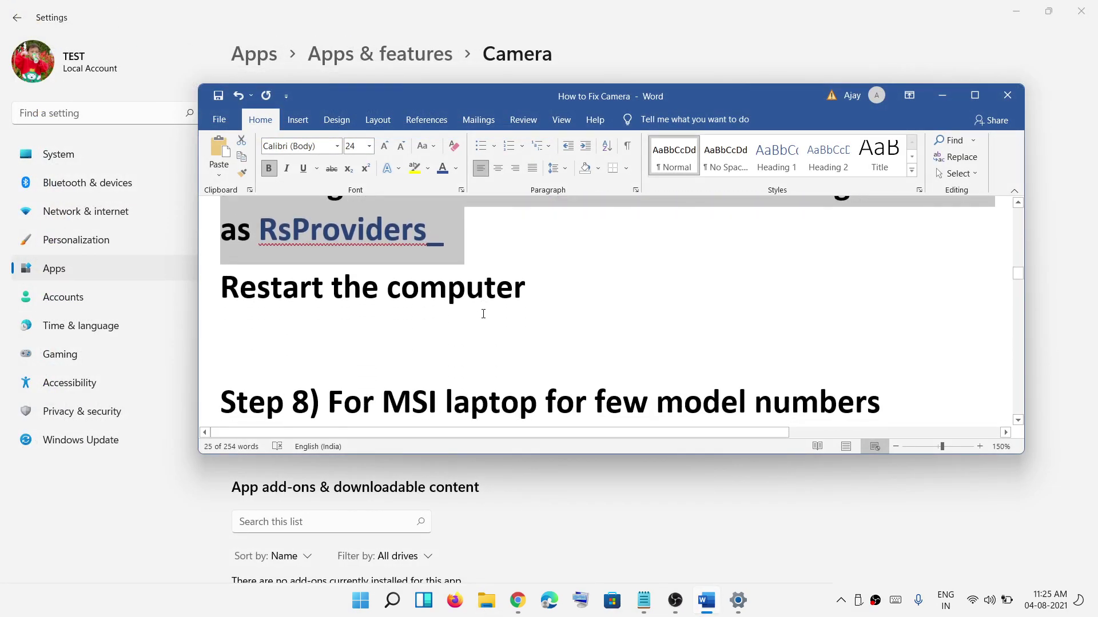
{"action": "scroll", "coordinate": [486, 318], "scroll_direction": "up", "scroll_amount": 1}
{"action": "scroll", "coordinate": [486, 318], "scroll_direction": "up", "scroll_amount": 1}
{"action": "left_click", "coordinate": [424, 338]}
{"action": "left_click_drag", "start_coordinate": [260, 338], "coordinate": [463, 320]}
{"action": "triple_click", "coordinate": [372, 391]}
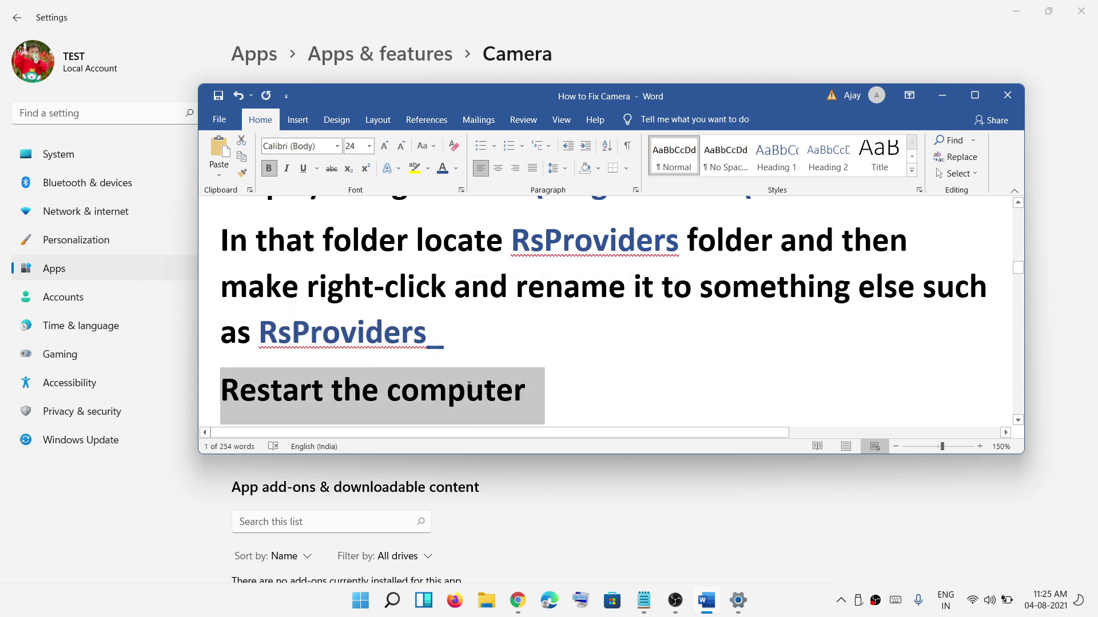
Bring up the computer's power options and dismiss them without restarting
{"action": "left_click", "coordinate": [360, 600]}
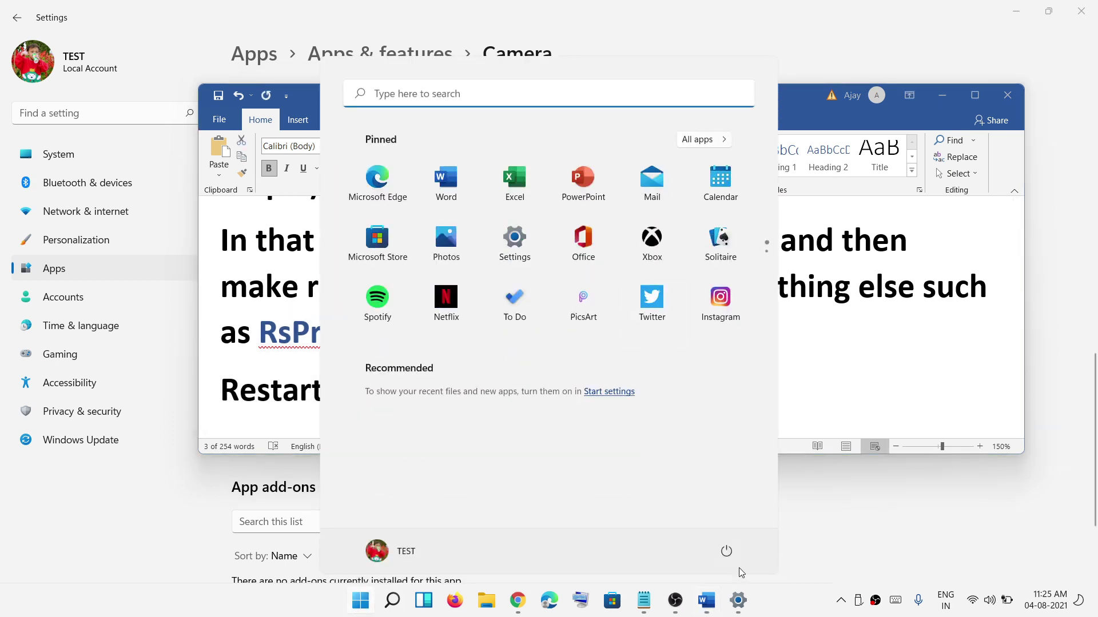
{"action": "left_click", "coordinate": [736, 549]}
{"action": "left_click", "coordinate": [810, 372]}
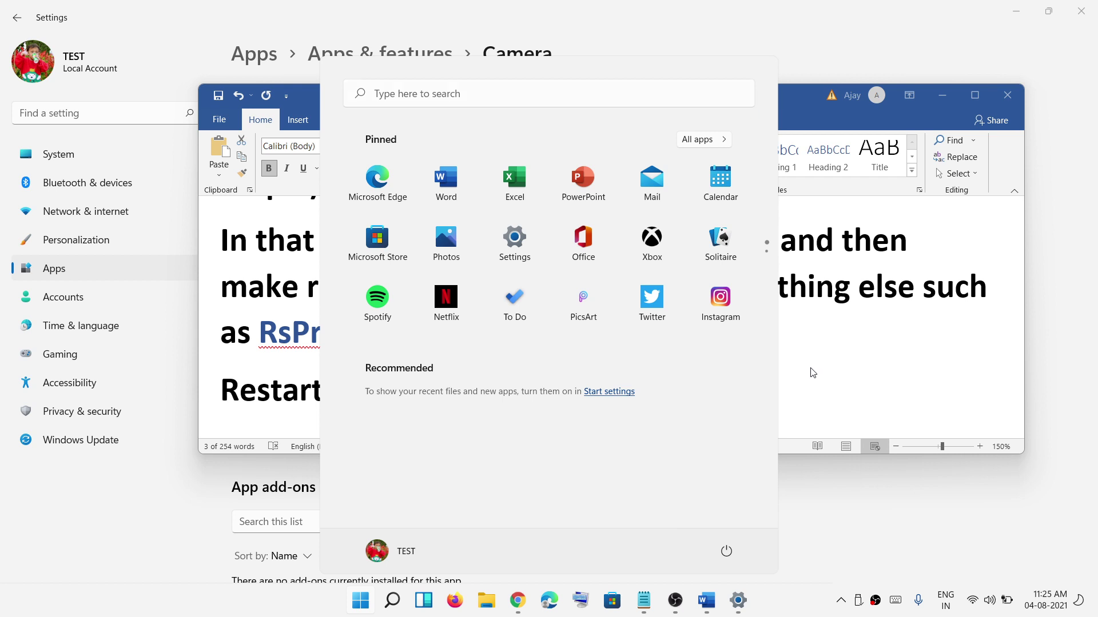
Highlight "MSI laptop", "Fn+F6", "on the keyboard", "enable camera" and "few model numbers" one after another in Step 8
{"action": "scroll", "coordinate": [621, 327], "scroll_direction": "down", "scroll_amount": 5}
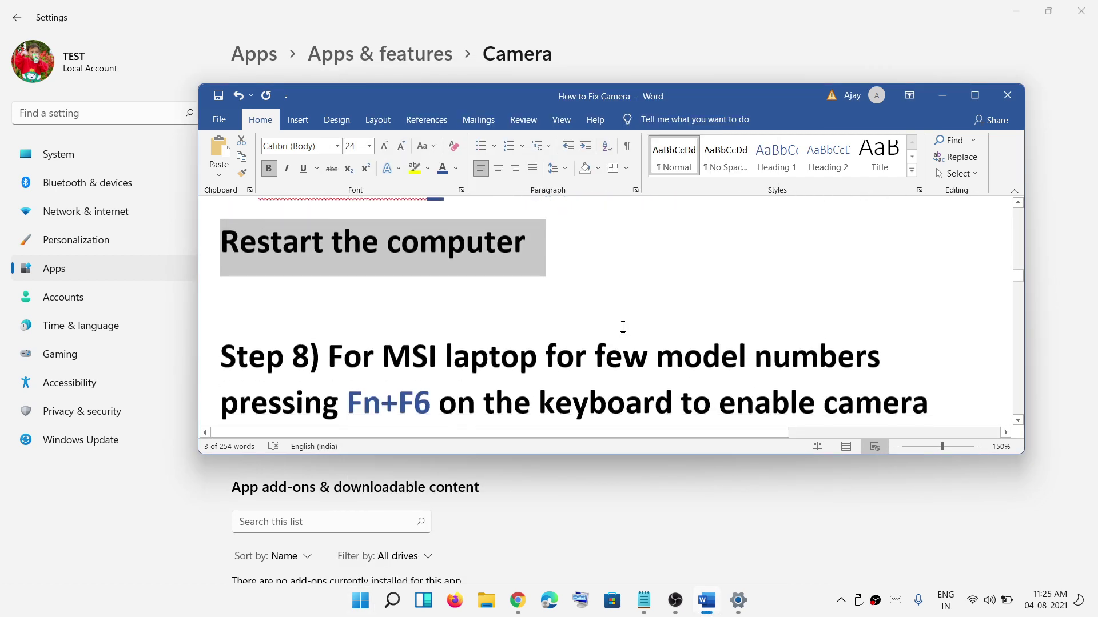
{"action": "left_click_drag", "start_coordinate": [458, 295], "coordinate": [383, 298]}
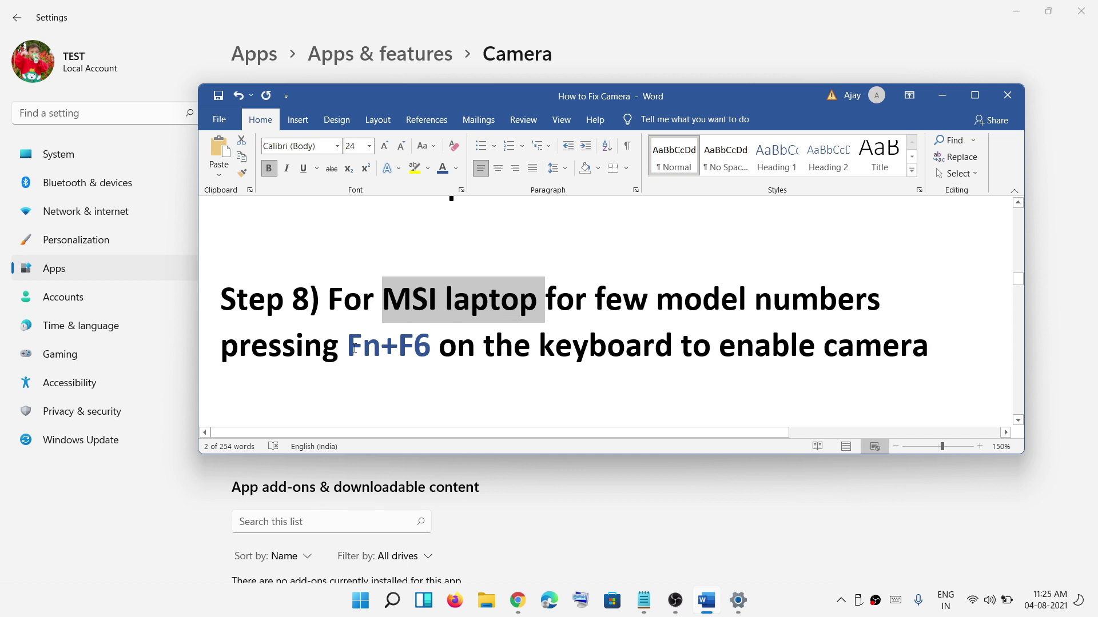
{"action": "left_click_drag", "start_coordinate": [349, 346], "coordinate": [438, 347]}
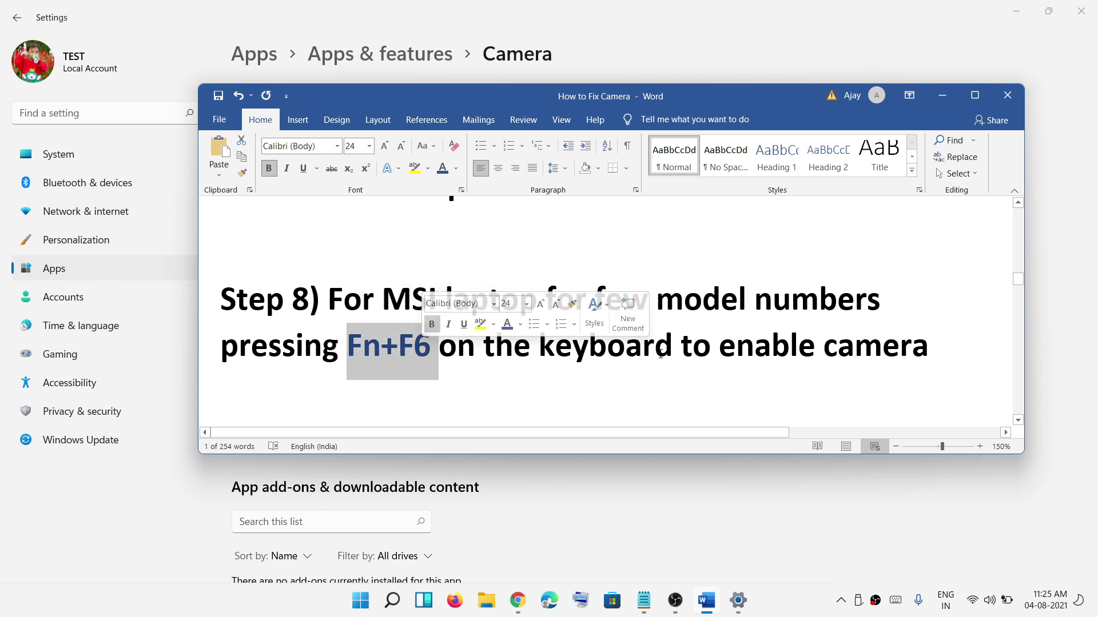
{"action": "left_click_drag", "start_coordinate": [680, 349], "coordinate": [438, 354]}
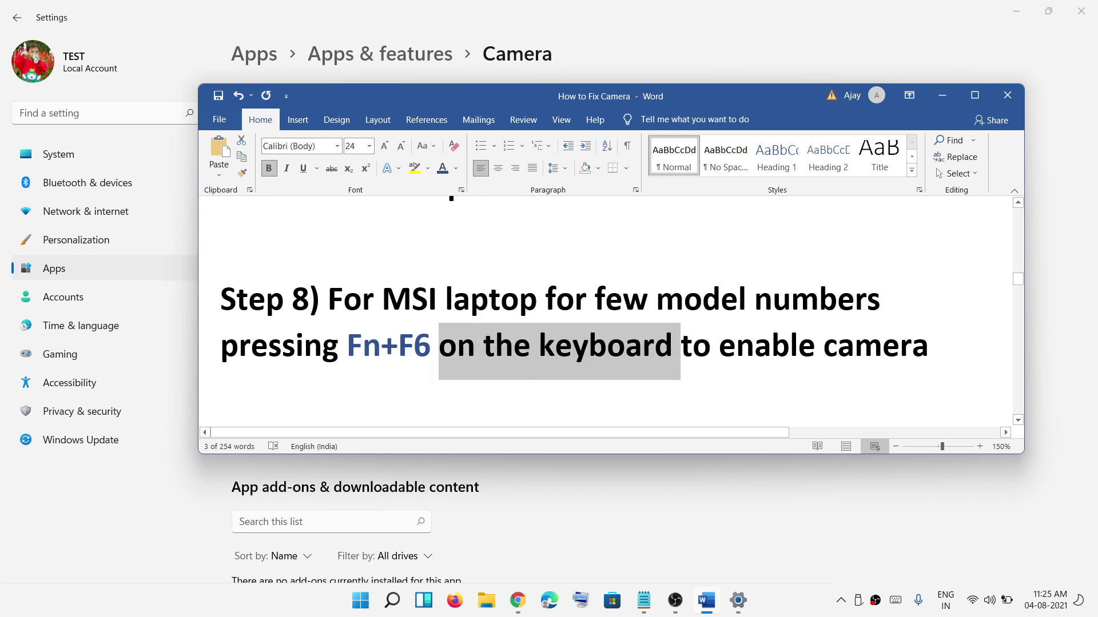
{"action": "left_click_drag", "start_coordinate": [720, 346], "coordinate": [892, 350]}
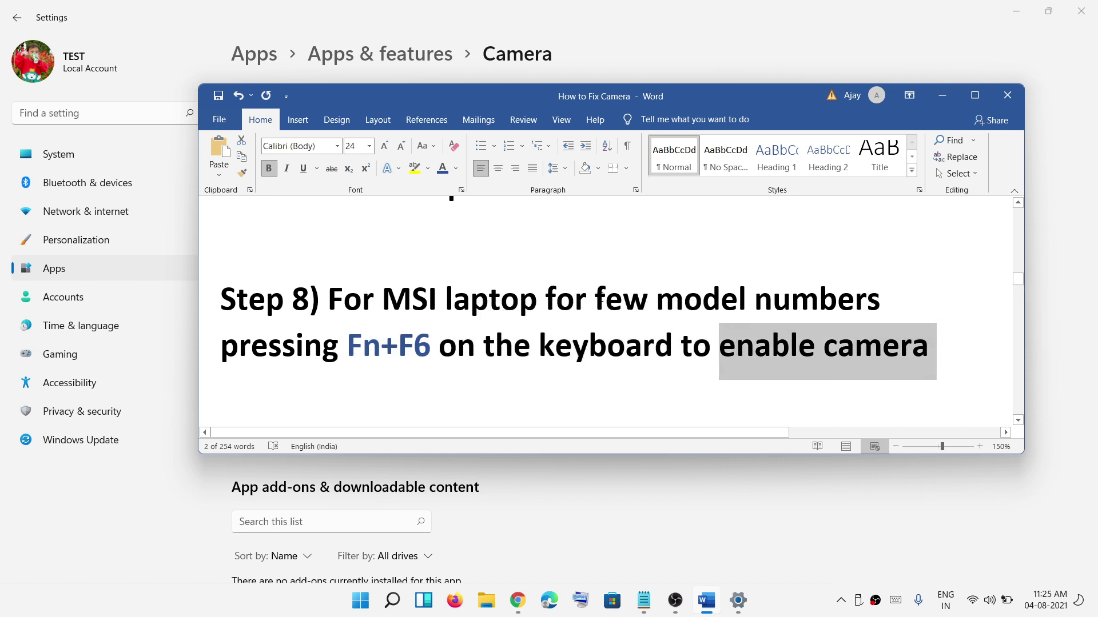
{"action": "left_click_drag", "start_coordinate": [596, 300], "coordinate": [834, 289]}
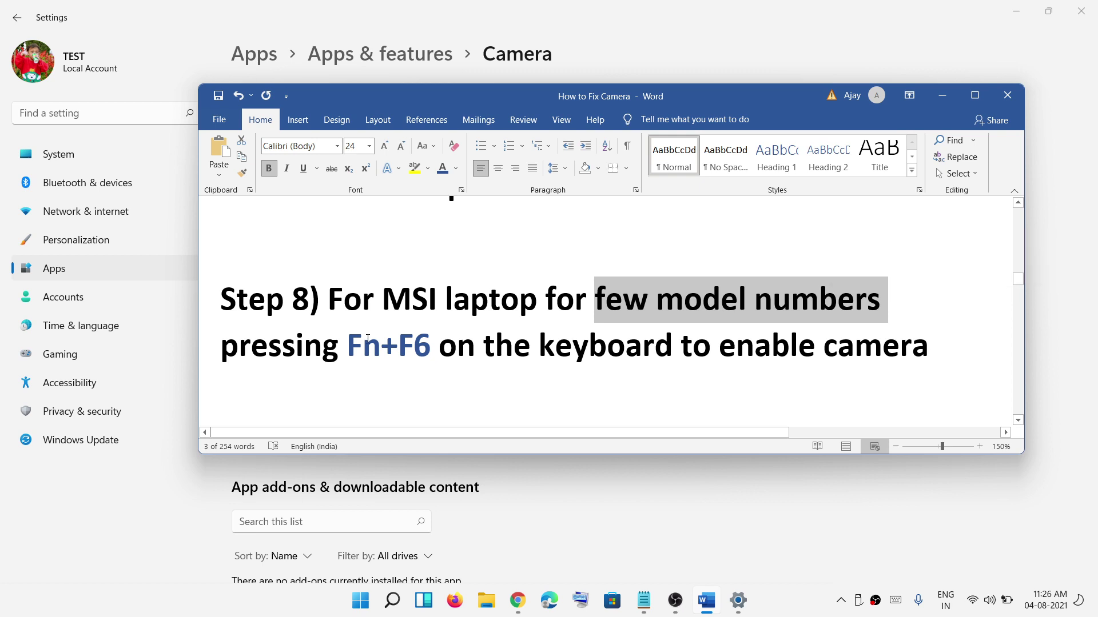
Highlight the Step 8 wording on model numbers and "enable camera" again, ending with the "Fn+F6" key combination
{"action": "left_click_drag", "start_coordinate": [383, 306], "coordinate": [332, 302]}
{"action": "left_click", "coordinate": [623, 300]}
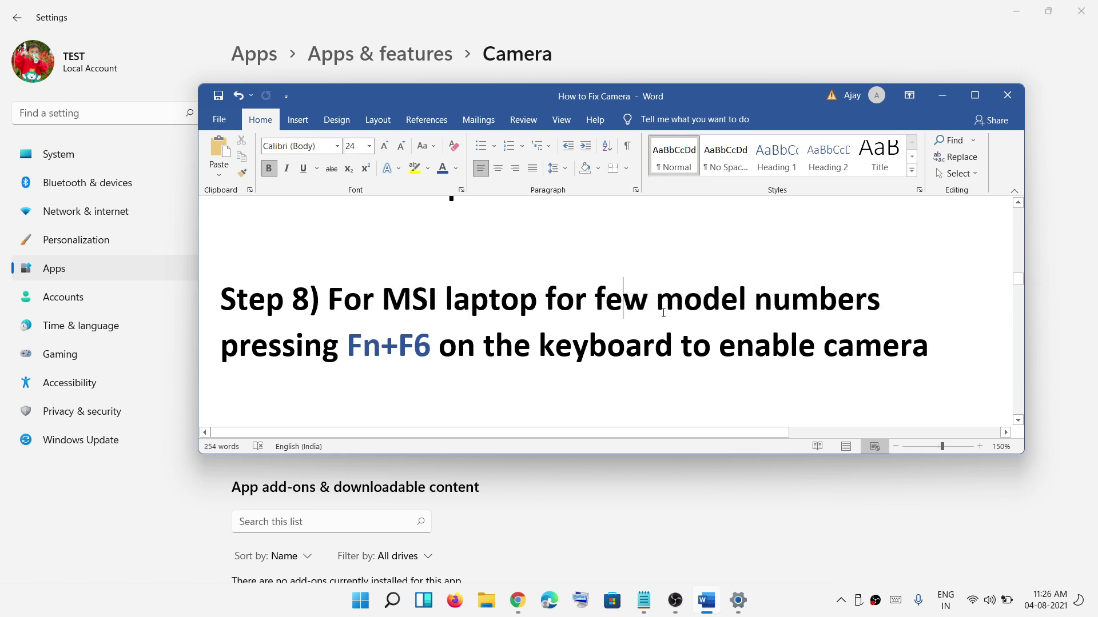
{"action": "left_click_drag", "start_coordinate": [656, 300], "coordinate": [773, 300]}
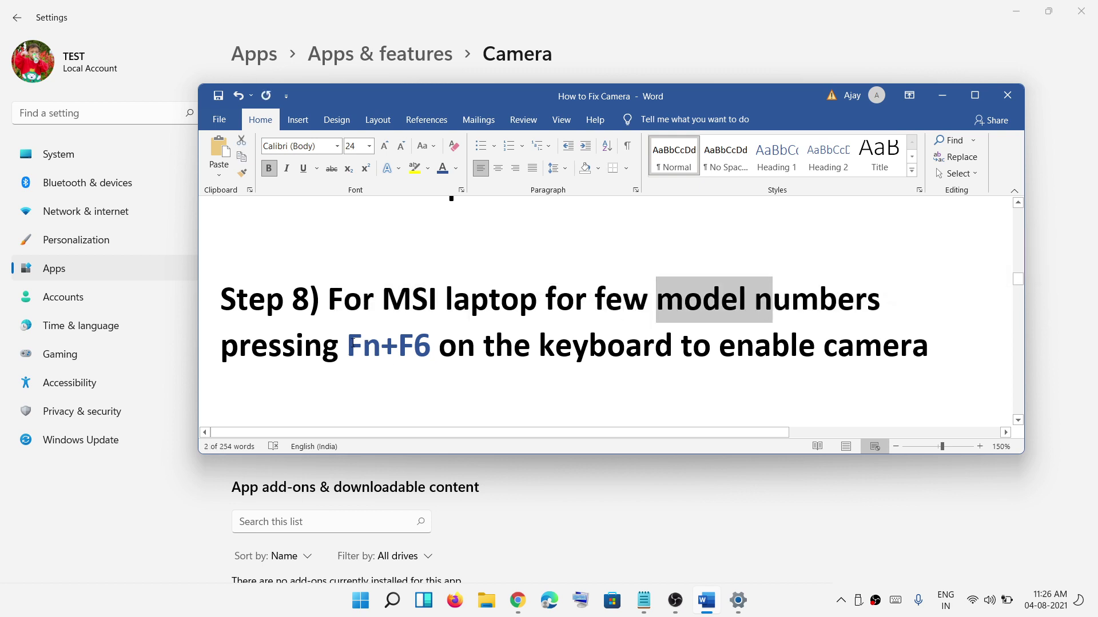
{"action": "left_click_drag", "start_coordinate": [347, 341], "coordinate": [441, 344]}
{"action": "left_click", "coordinate": [712, 350]}
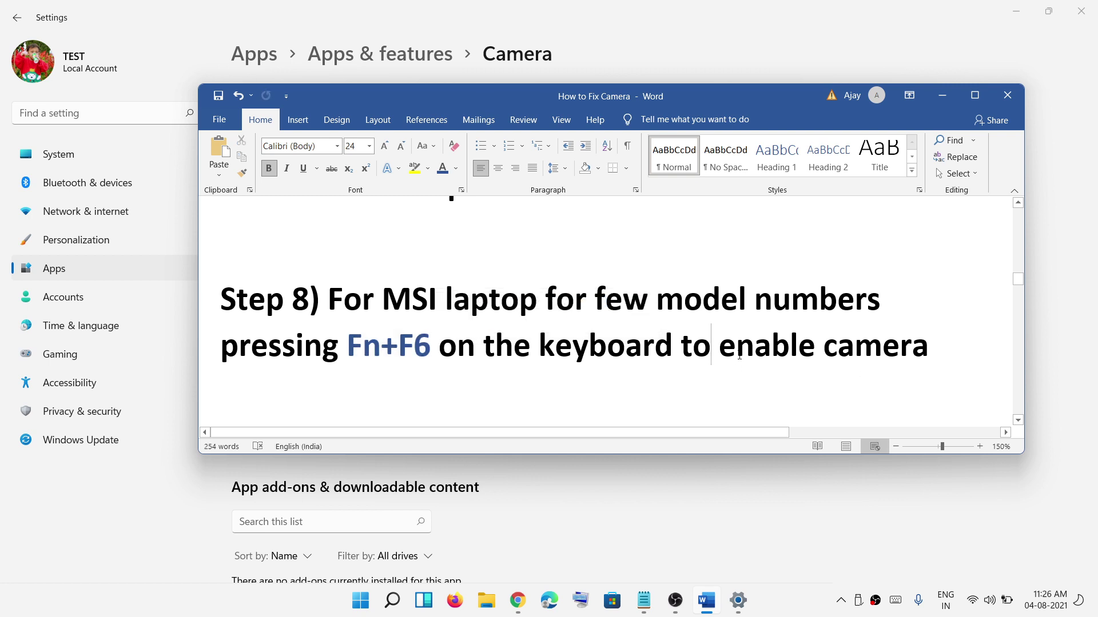
{"action": "left_click_drag", "start_coordinate": [740, 357], "coordinate": [935, 354]}
{"action": "scroll", "coordinate": [400, 313], "scroll_direction": "down", "scroll_amount": 3}
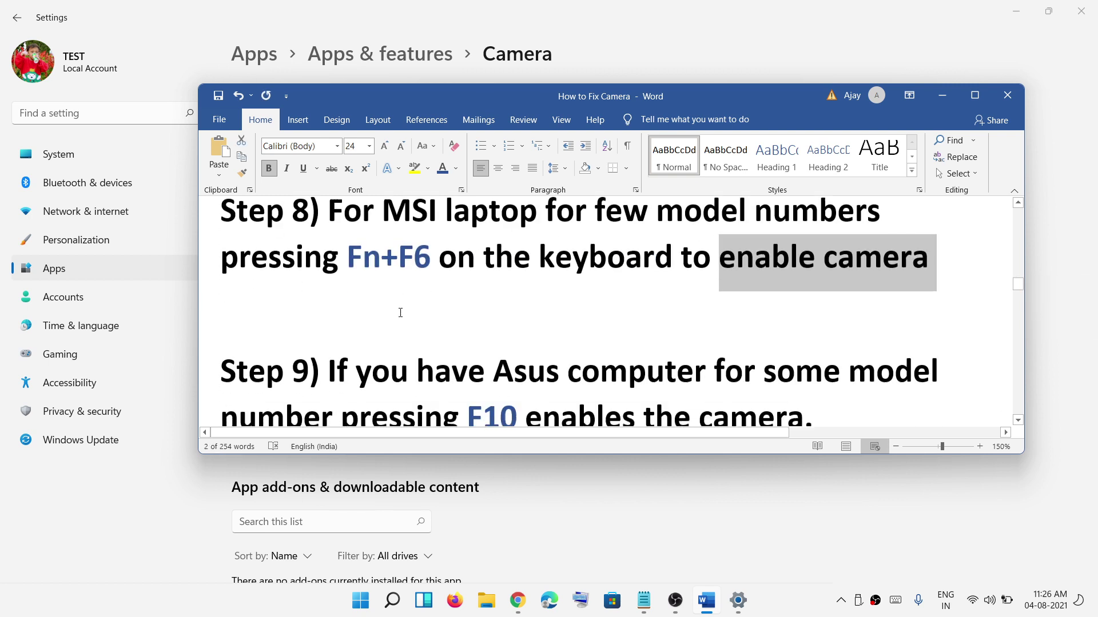
{"action": "scroll", "coordinate": [400, 313], "scroll_direction": "up", "scroll_amount": 1}
{"action": "left_click_drag", "start_coordinate": [348, 297], "coordinate": [438, 297]}
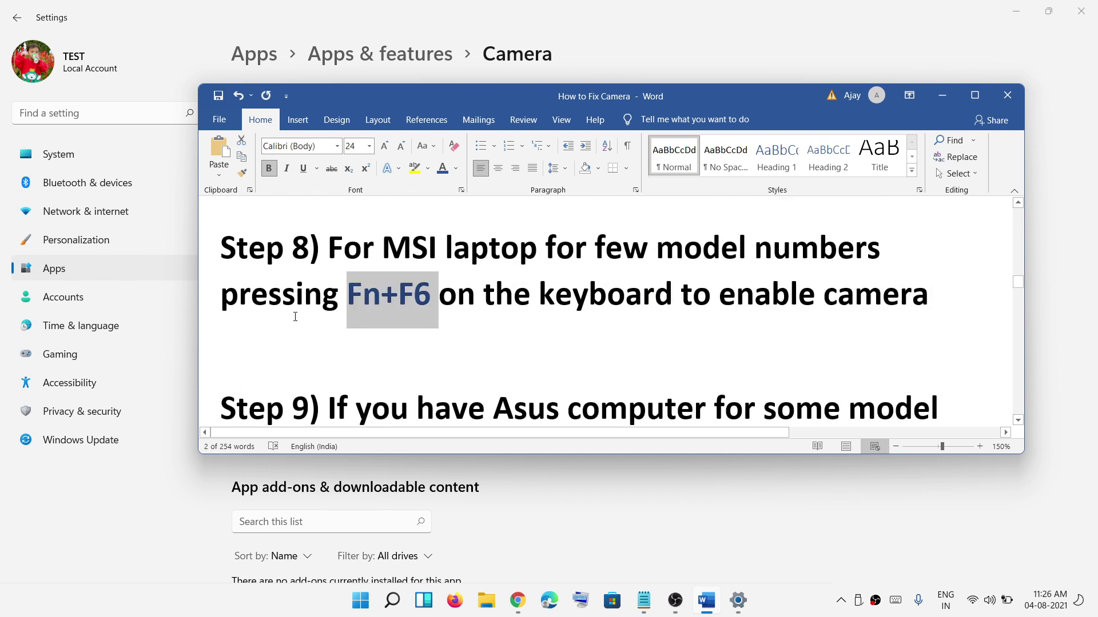
Highlight the Step 9 wording on the Asus computer and the "F10" key that enables the camera
{"action": "scroll", "coordinate": [528, 308], "scroll_direction": "down", "scroll_amount": 2}
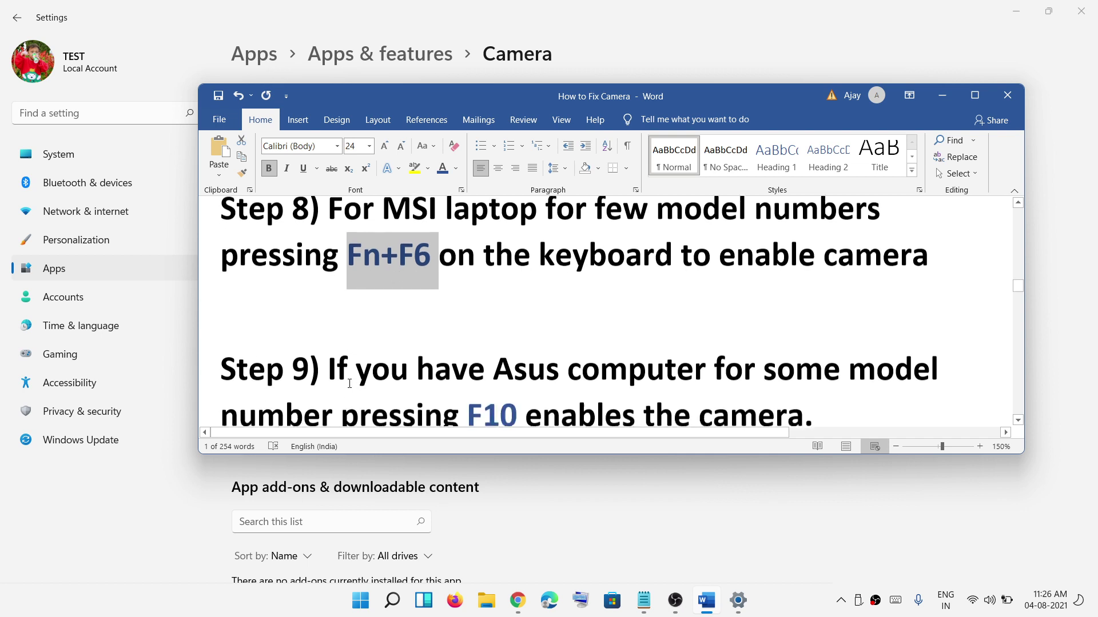
{"action": "left_click_drag", "start_coordinate": [496, 298], "coordinate": [714, 306]}
{"action": "left_click_drag", "start_coordinate": [943, 309], "coordinate": [538, 350]}
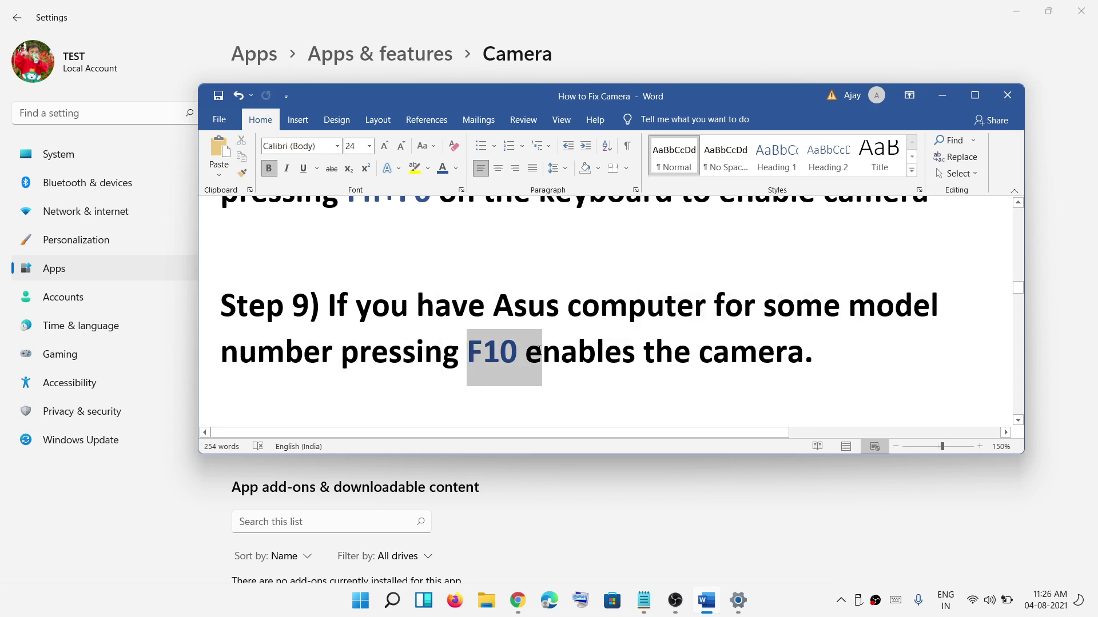
{"action": "left_click_drag", "start_coordinate": [823, 350], "coordinate": [349, 312]}
{"action": "left_click", "coordinate": [561, 352]}
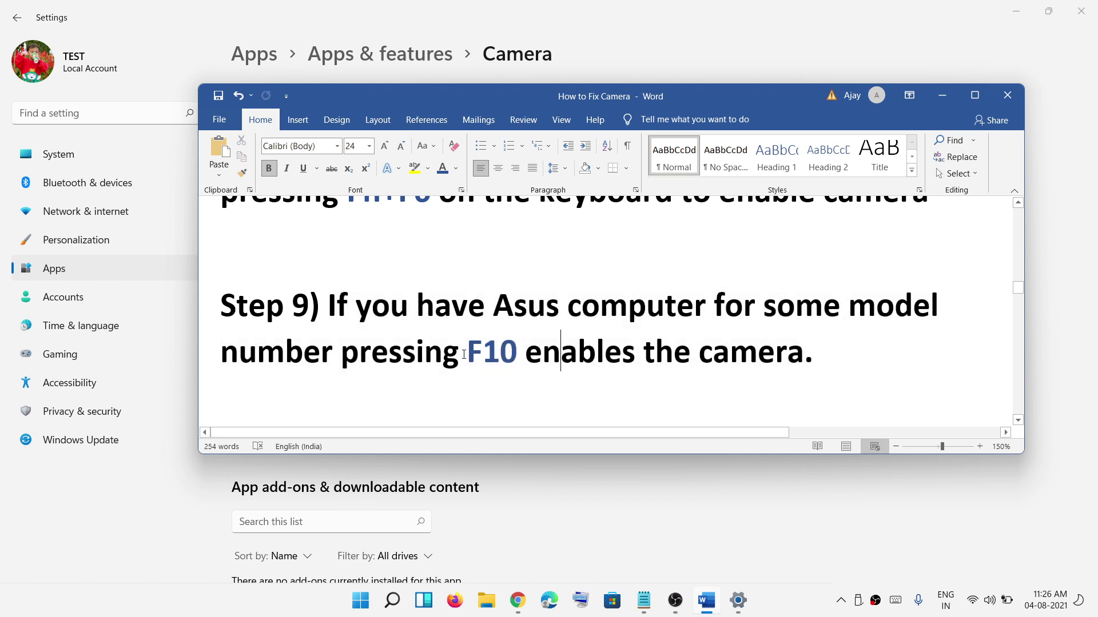
{"action": "left_click_drag", "start_coordinate": [464, 354], "coordinate": [517, 354]}
{"action": "left_click", "coordinate": [452, 309]}
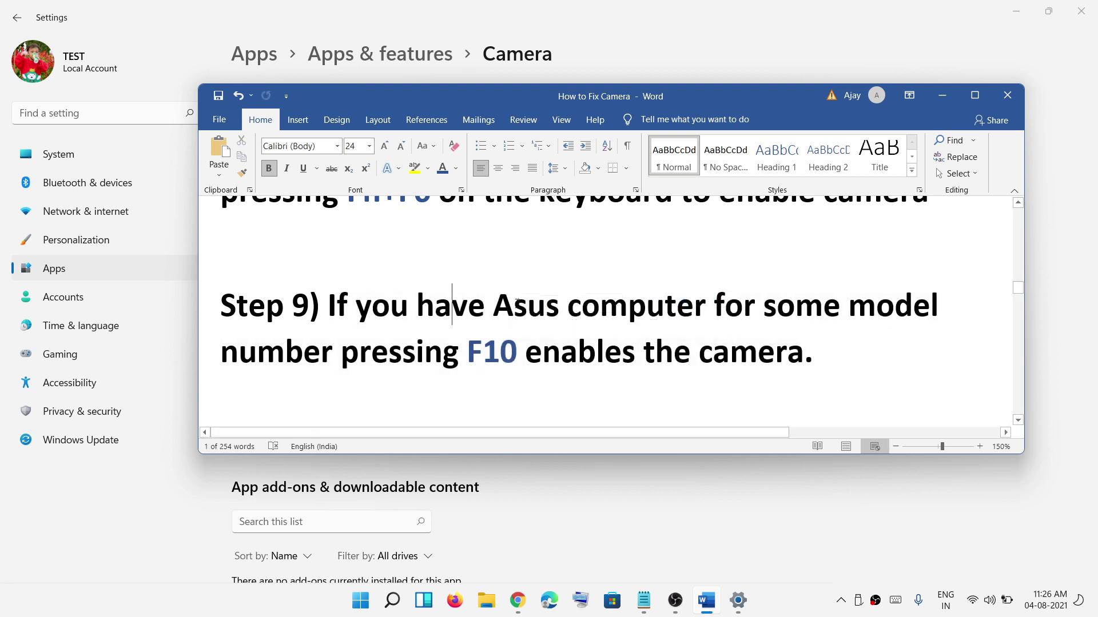
{"action": "left_click_drag", "start_coordinate": [517, 304], "coordinate": [712, 306]}
{"action": "left_click", "coordinate": [511, 370]}
{"action": "double_click", "coordinate": [480, 351]}
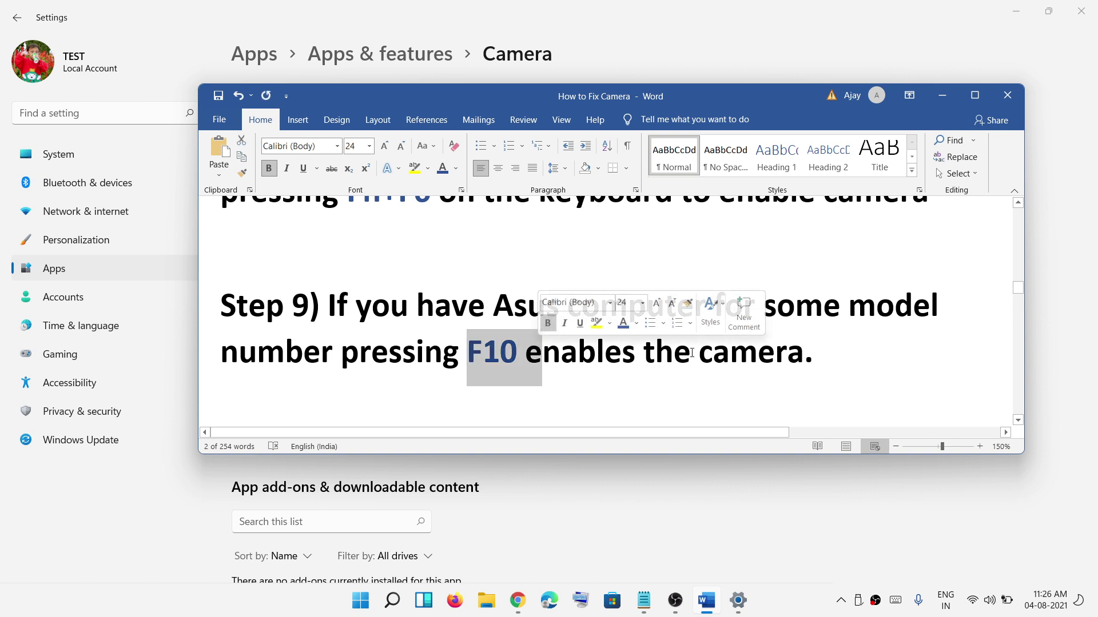
Highlight "HP laptop" in the Step 10 instruction about the camera kill switch
{"action": "scroll", "coordinate": [446, 329], "scroll_direction": "down", "scroll_amount": 5}
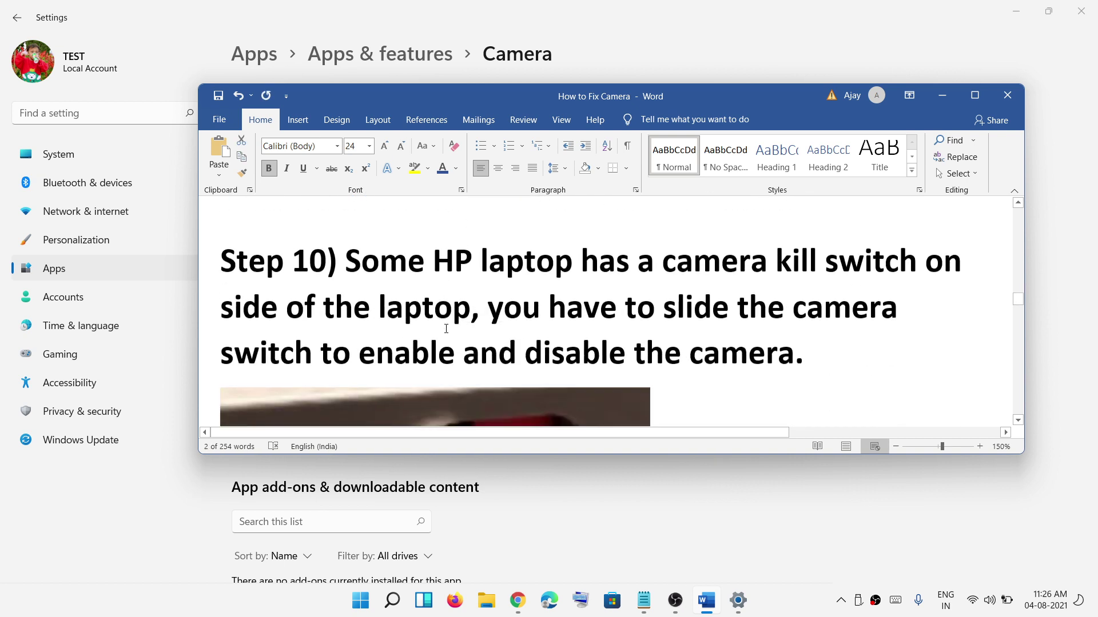
{"action": "scroll", "coordinate": [477, 331], "scroll_direction": "up", "scroll_amount": 1}
{"action": "left_click_drag", "start_coordinate": [438, 322], "coordinate": [571, 320]}
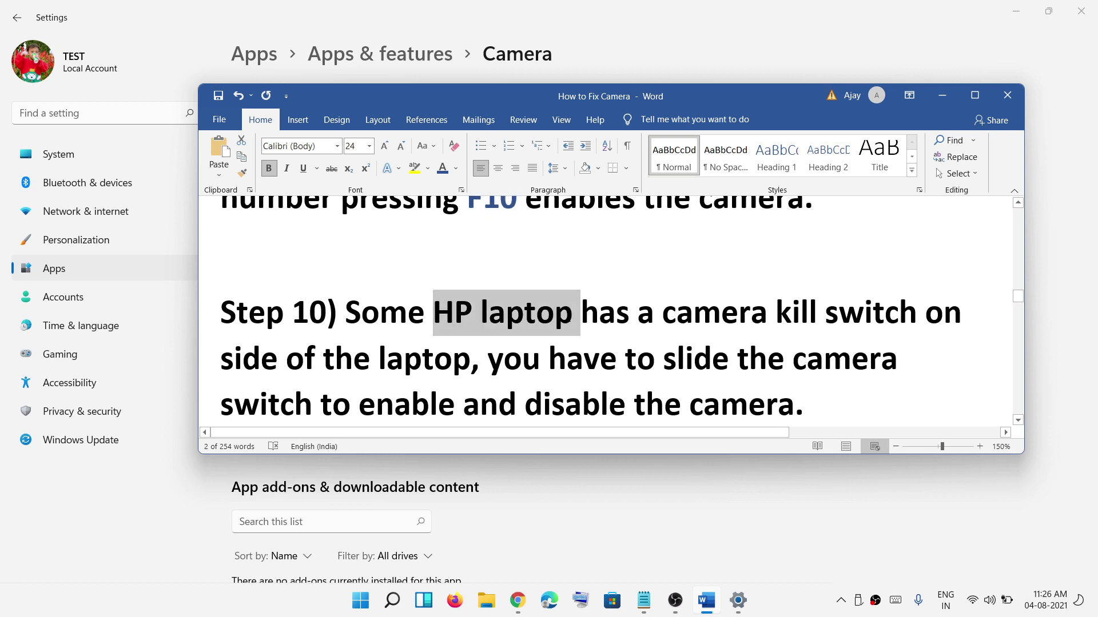
{"action": "left_click", "coordinate": [599, 359]}
{"action": "double_click", "coordinate": [521, 312]}
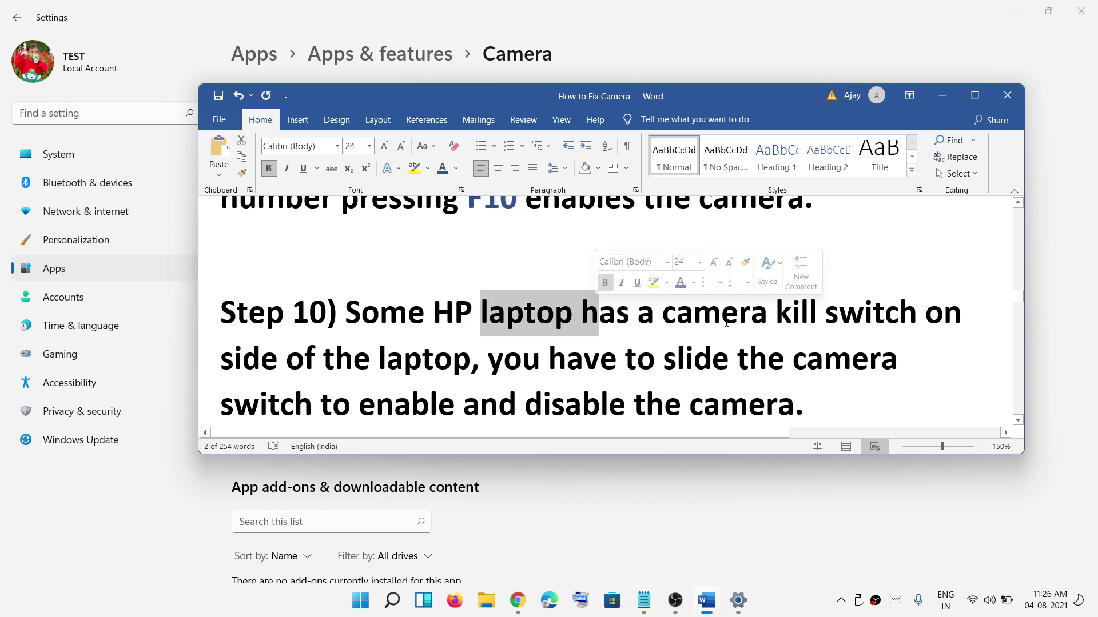
Highlight "camera kill switch" and "Some HP laptop" in Step 10 and view the photo of the switch beneath it
{"action": "left_click_drag", "start_coordinate": [667, 313], "coordinate": [872, 305]}
{"action": "scroll", "coordinate": [609, 355], "scroll_direction": "down", "scroll_amount": 4}
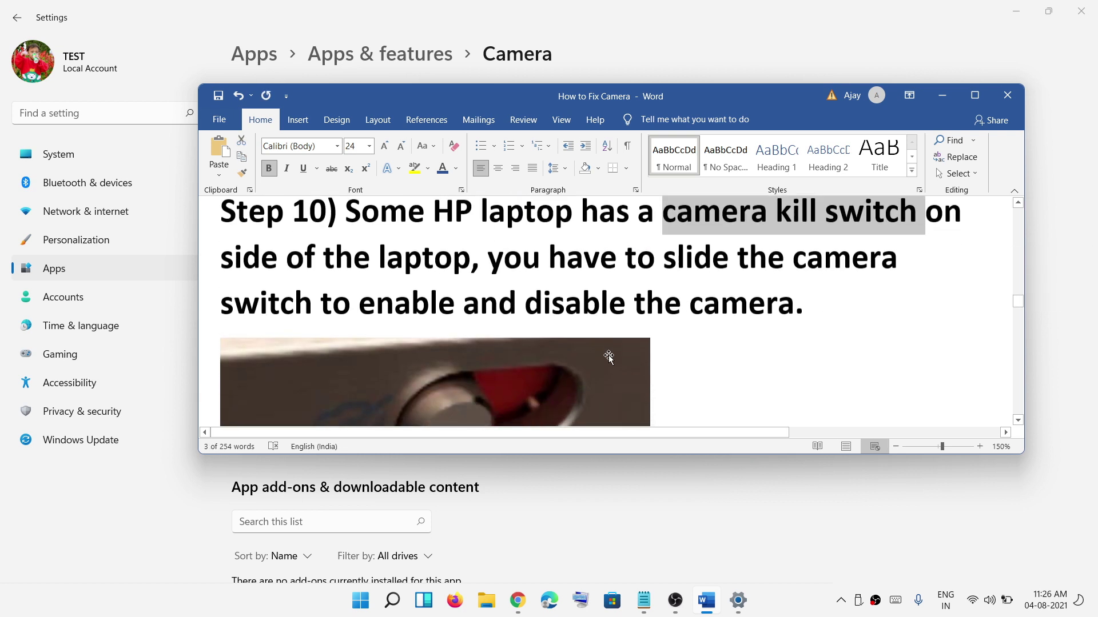
{"action": "scroll", "coordinate": [608, 355], "scroll_direction": "up", "scroll_amount": 2}
{"action": "scroll", "coordinate": [494, 361], "scroll_direction": "down", "scroll_amount": 1}
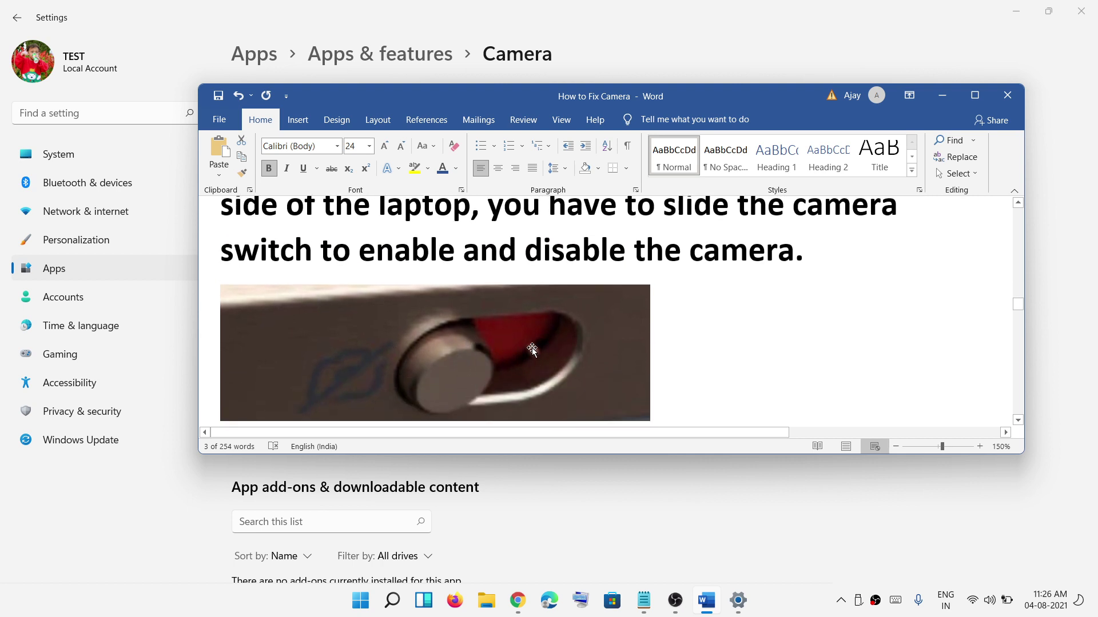
{"action": "scroll", "coordinate": [498, 372], "scroll_direction": "up", "scroll_amount": 2}
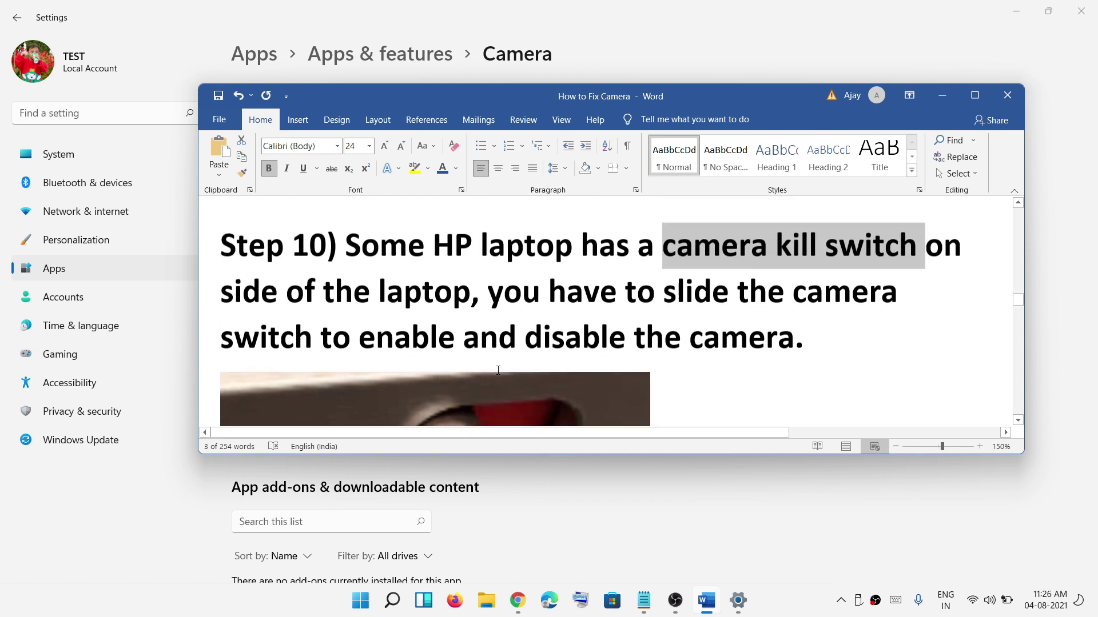
{"action": "left_click_drag", "start_coordinate": [426, 262], "coordinate": [551, 255]}
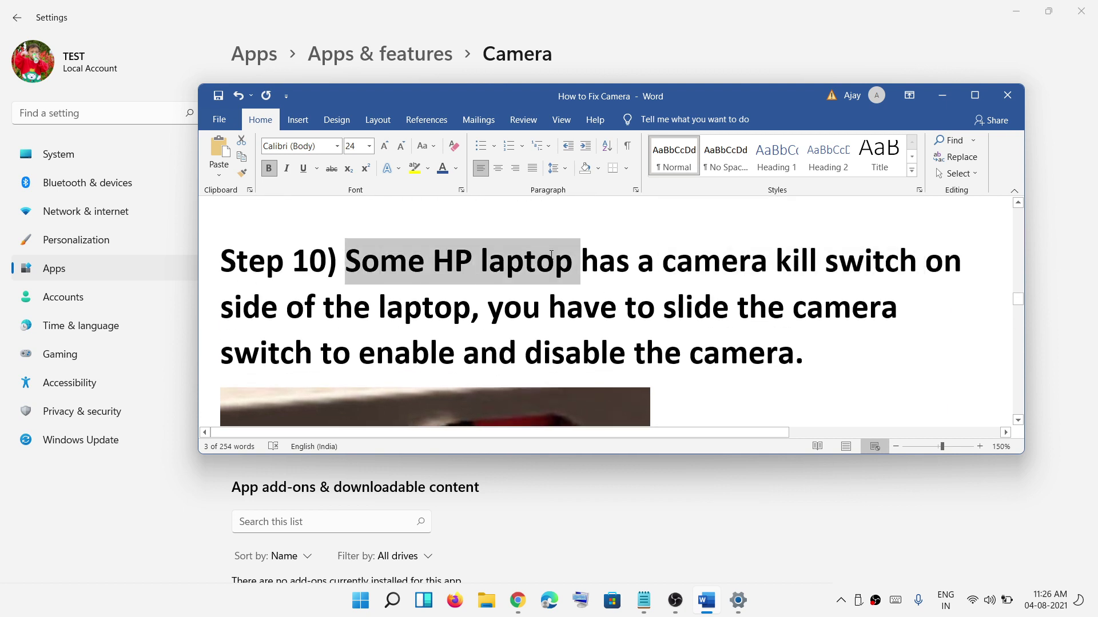
Highlight the Step 11 wording on updating the camera driver, then open Device Manager and expand the Cameras category
{"action": "scroll", "coordinate": [497, 333], "scroll_direction": "down", "scroll_amount": 4}
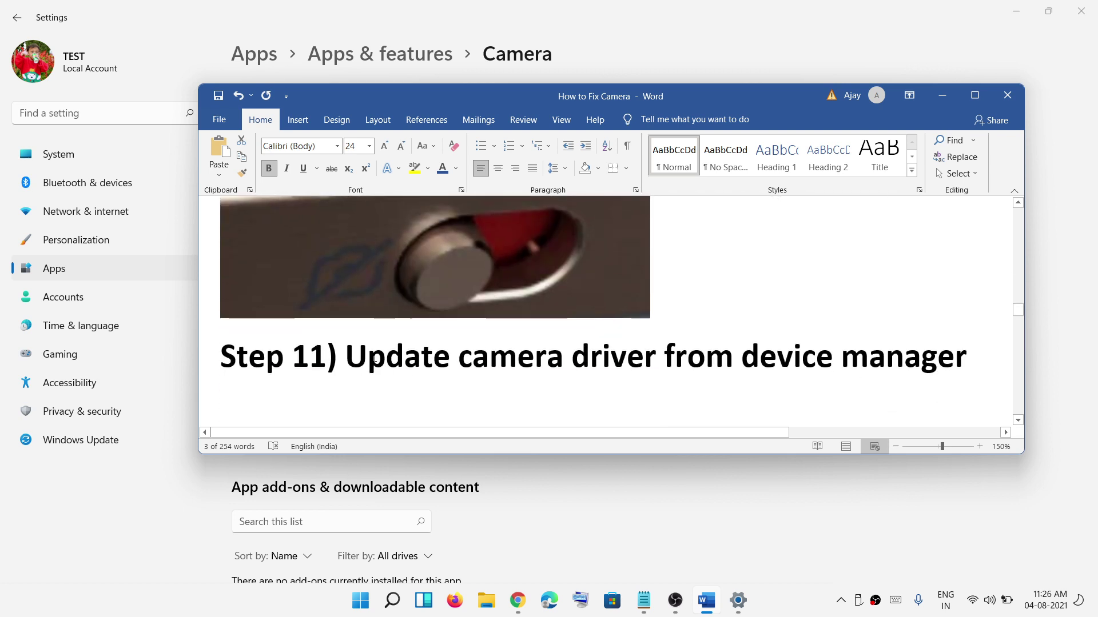
{"action": "left_click_drag", "start_coordinate": [343, 360], "coordinate": [939, 343]}
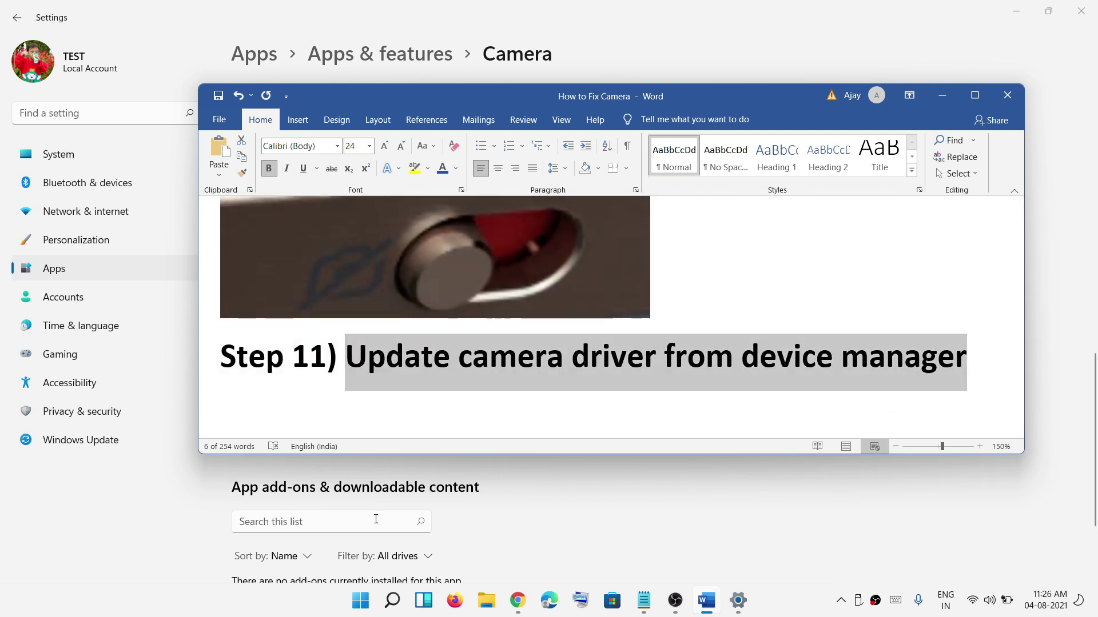
{"action": "right_click", "coordinate": [362, 601]}
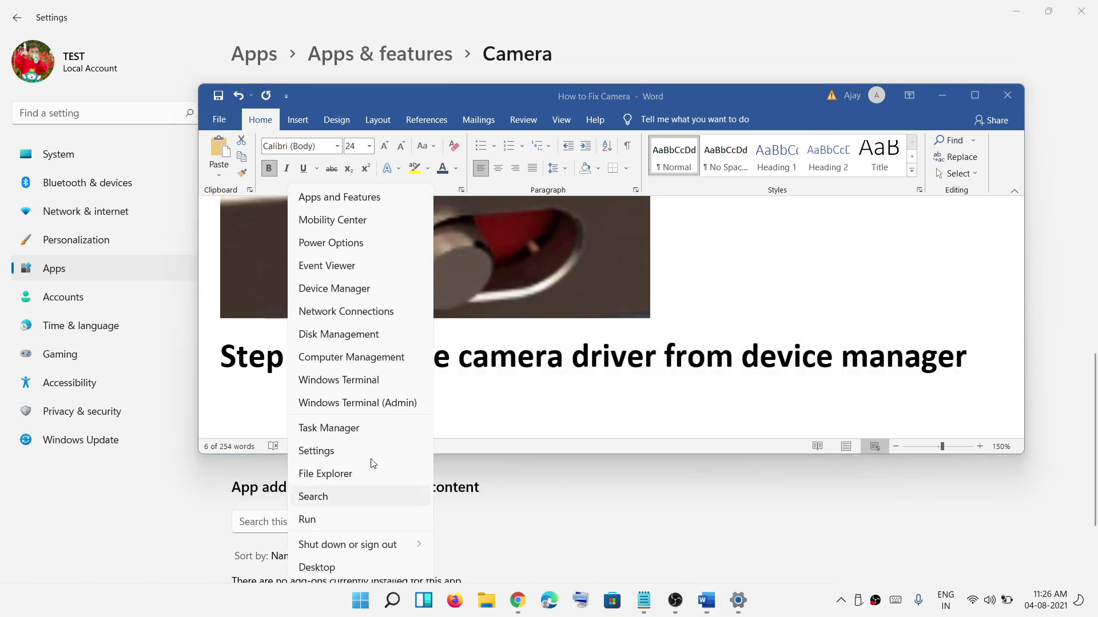
{"action": "left_click", "coordinate": [334, 289]}
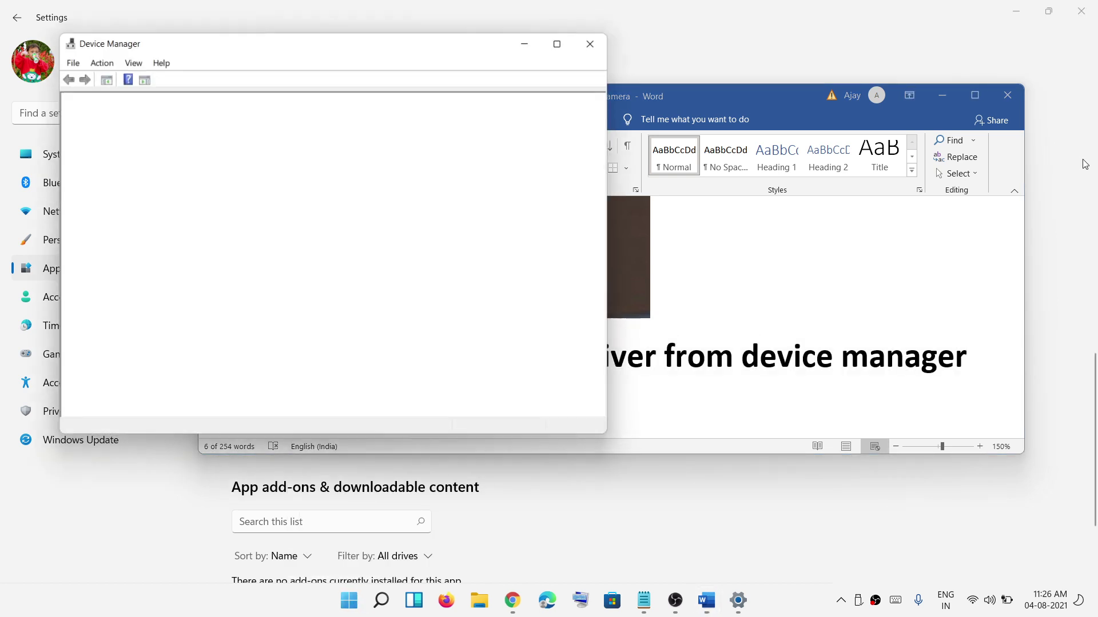
{"action": "left_click_drag", "start_coordinate": [356, 55], "coordinate": [636, 35]}
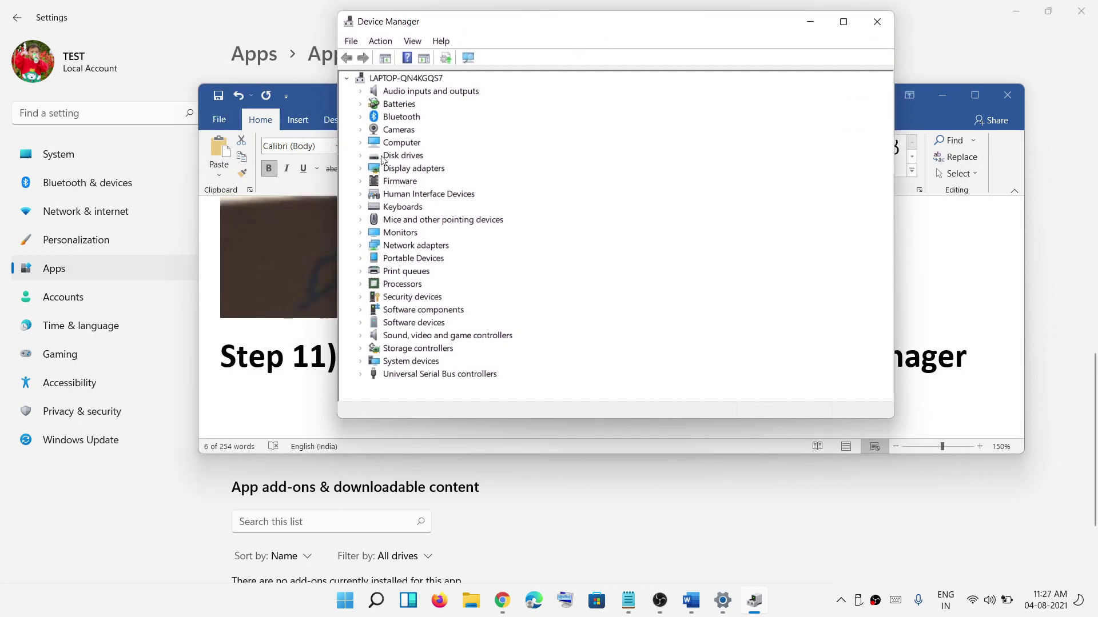
{"action": "left_click", "coordinate": [390, 134]}
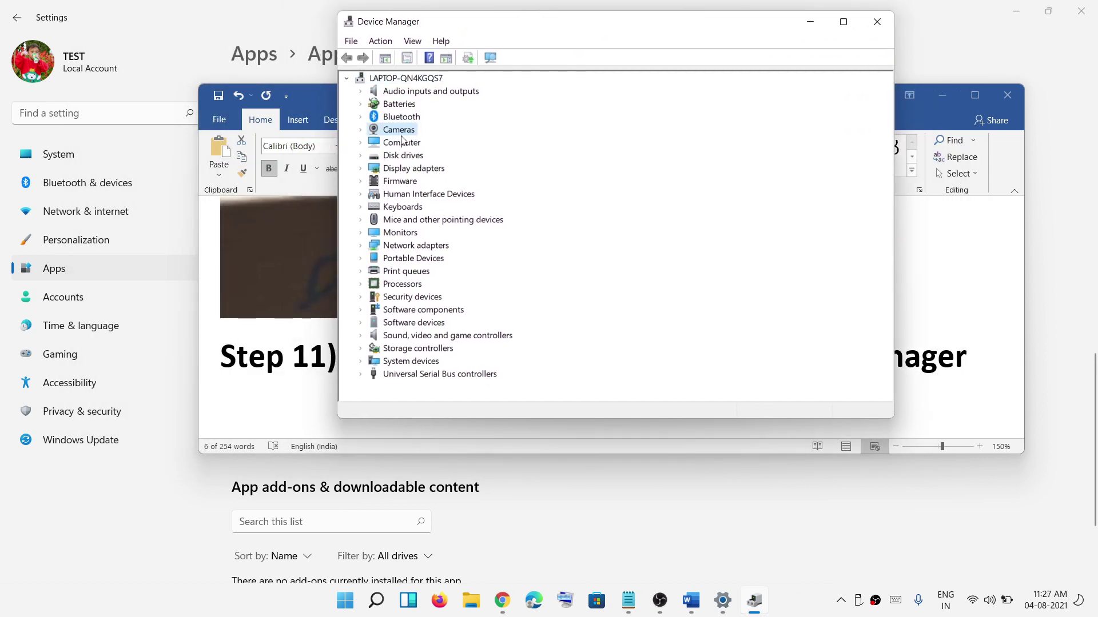
{"action": "left_click", "coordinate": [363, 129]}
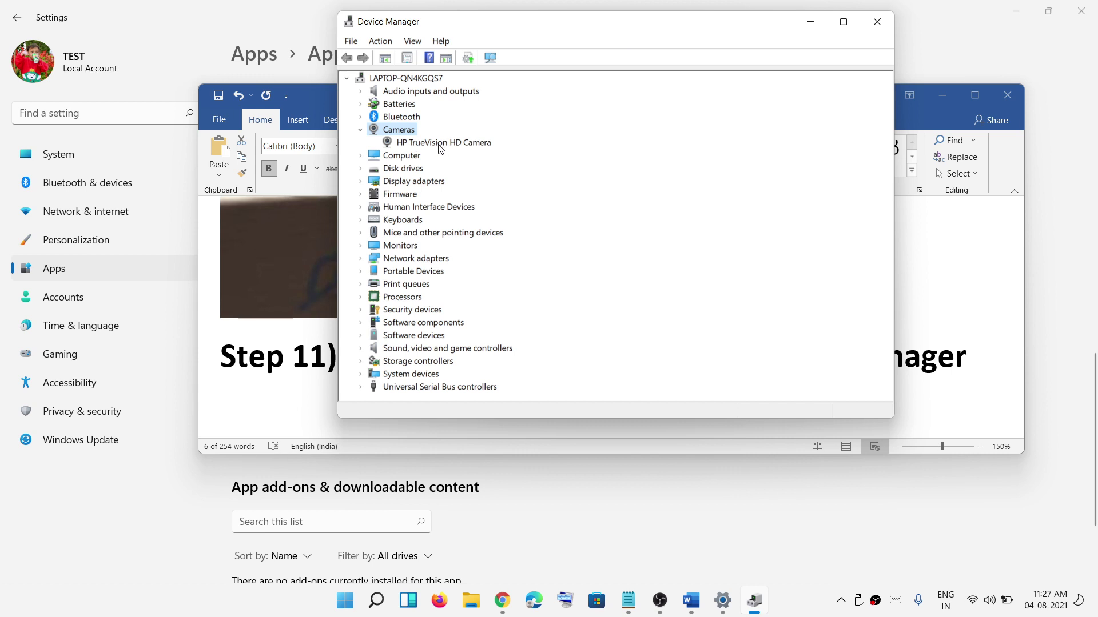
{"action": "right_click", "coordinate": [443, 144]}
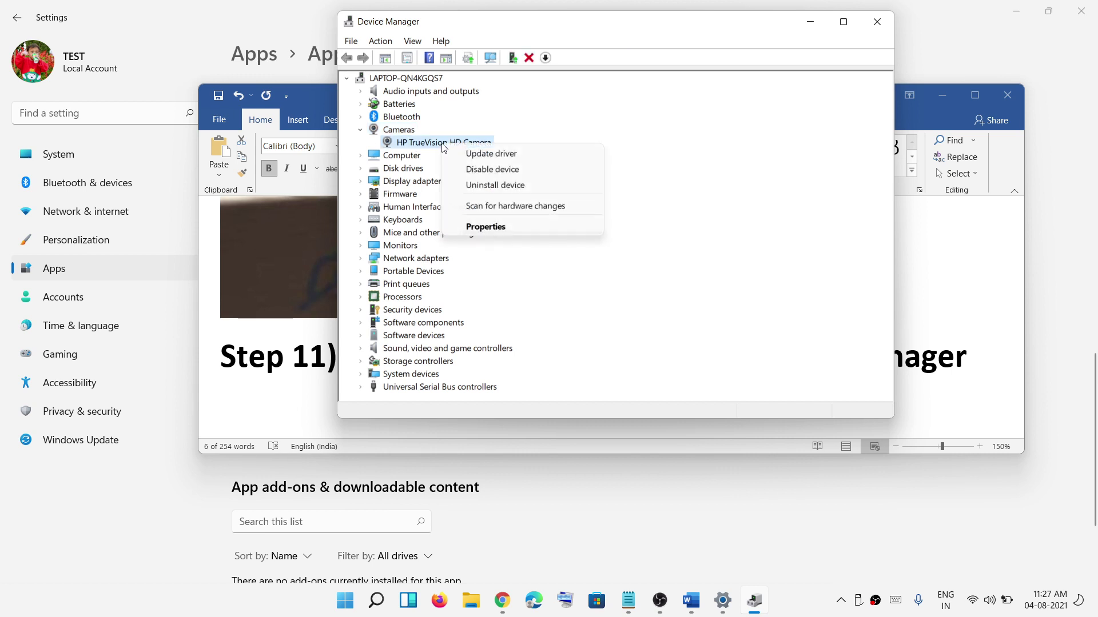
{"action": "left_click", "coordinate": [514, 155]}
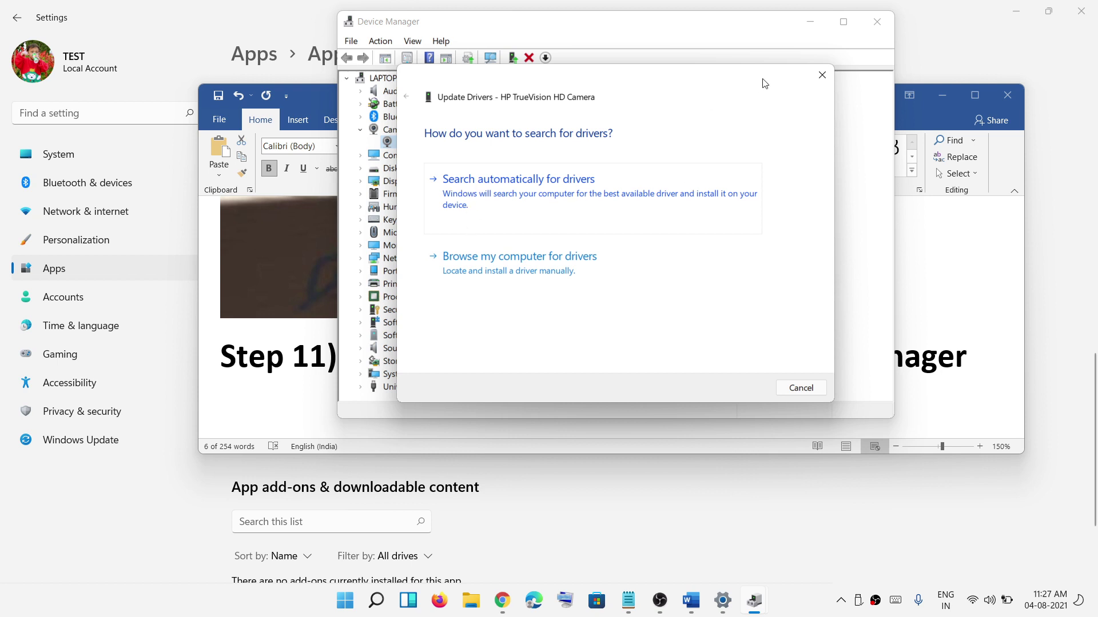
{"action": "left_click", "coordinate": [813, 77]}
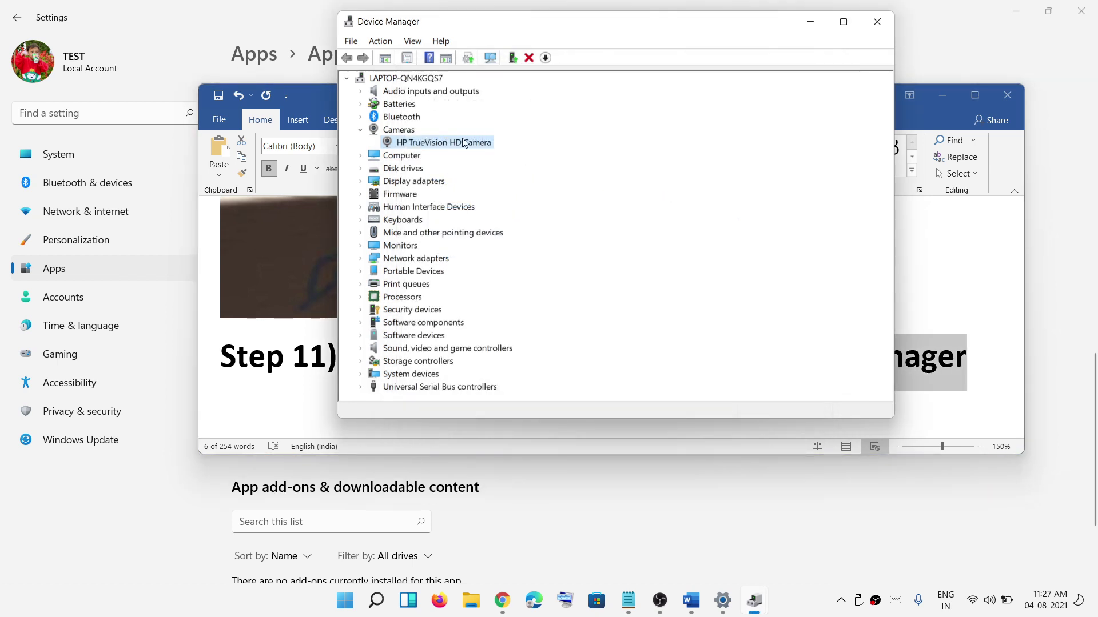
Start a driver update for the HP TrueVision HD Camera and select USB Video Device from the computer's list of available drivers
{"action": "right_click", "coordinate": [441, 145]}
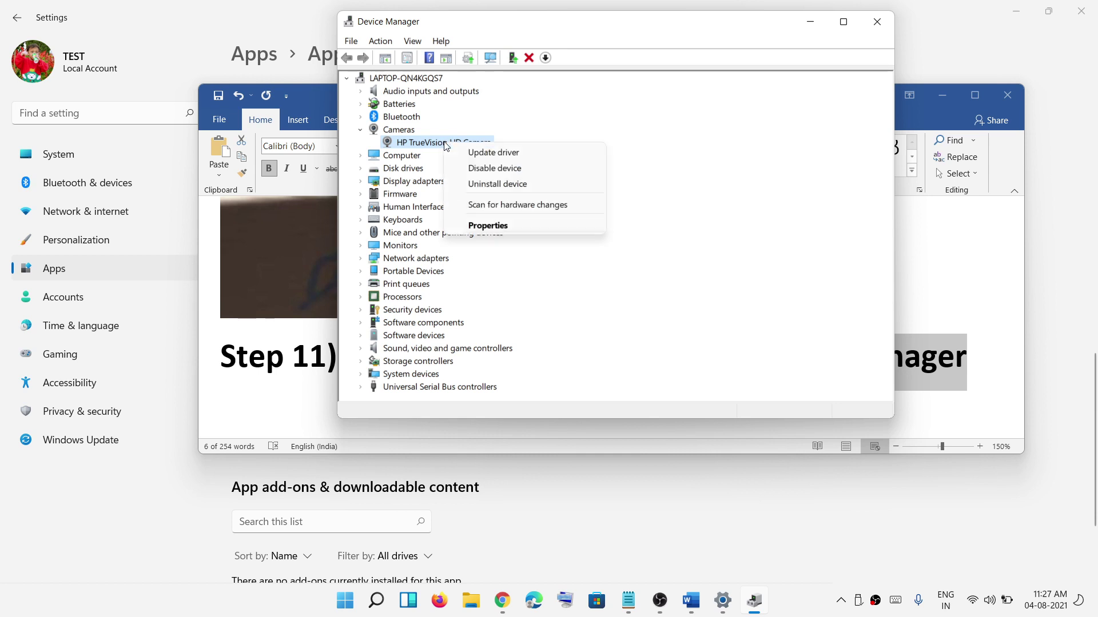
{"action": "left_click", "coordinate": [528, 156]}
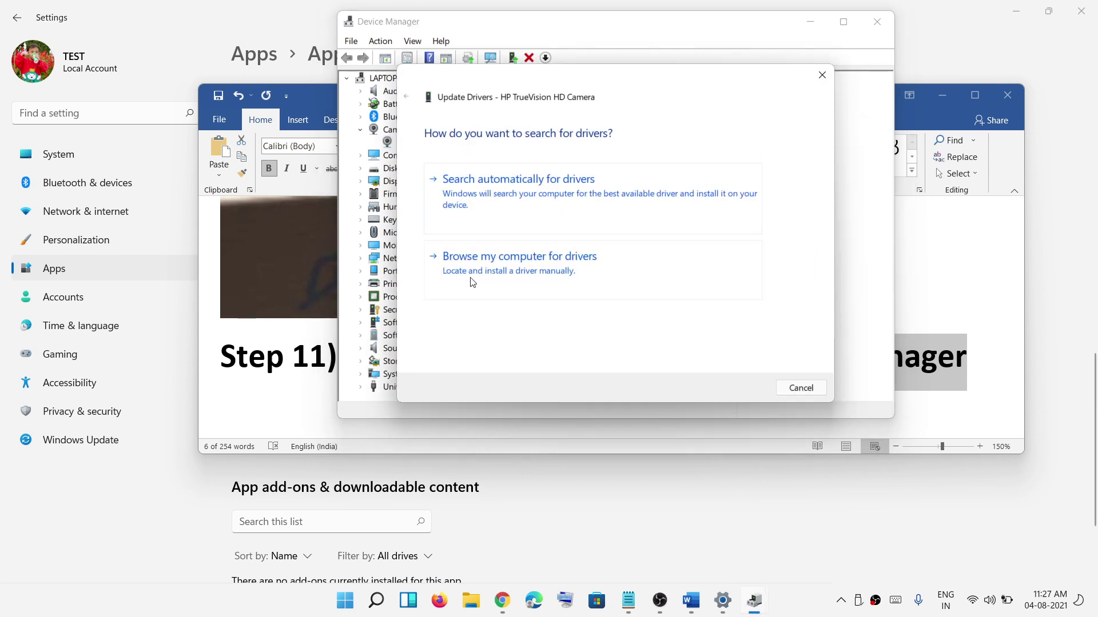
{"action": "left_click", "coordinate": [538, 276]}
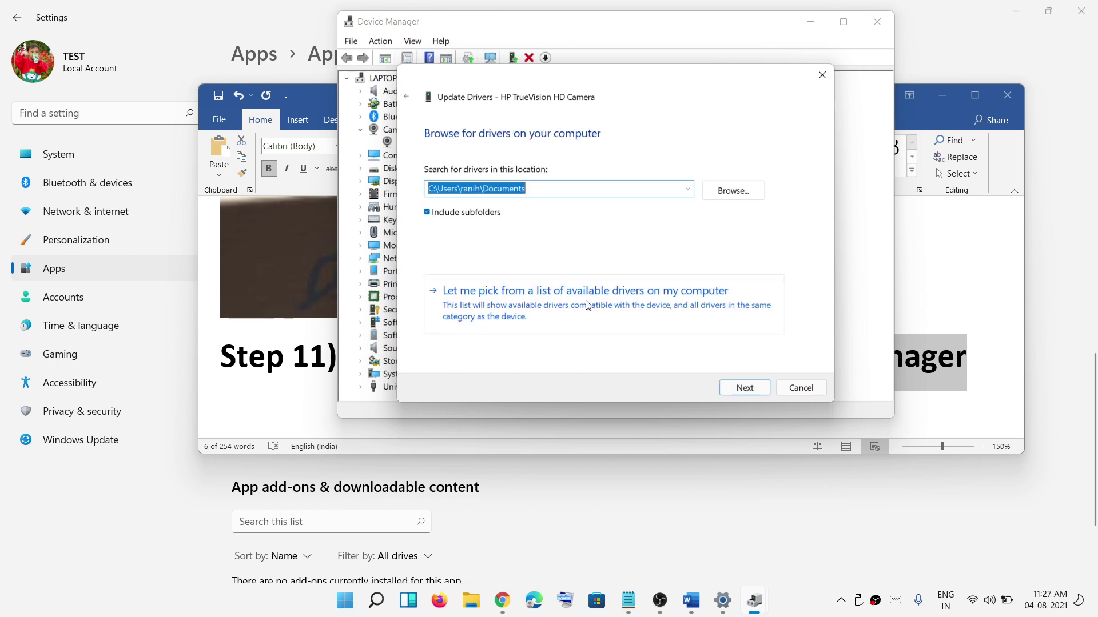
{"action": "left_click", "coordinate": [627, 305]}
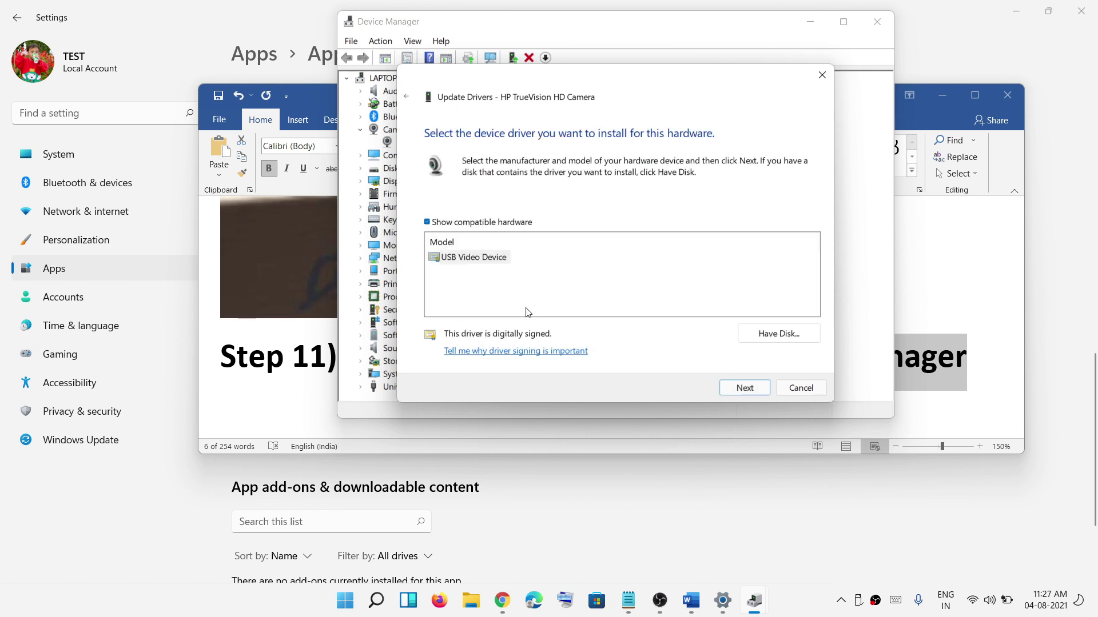
{"action": "left_click", "coordinate": [459, 262]}
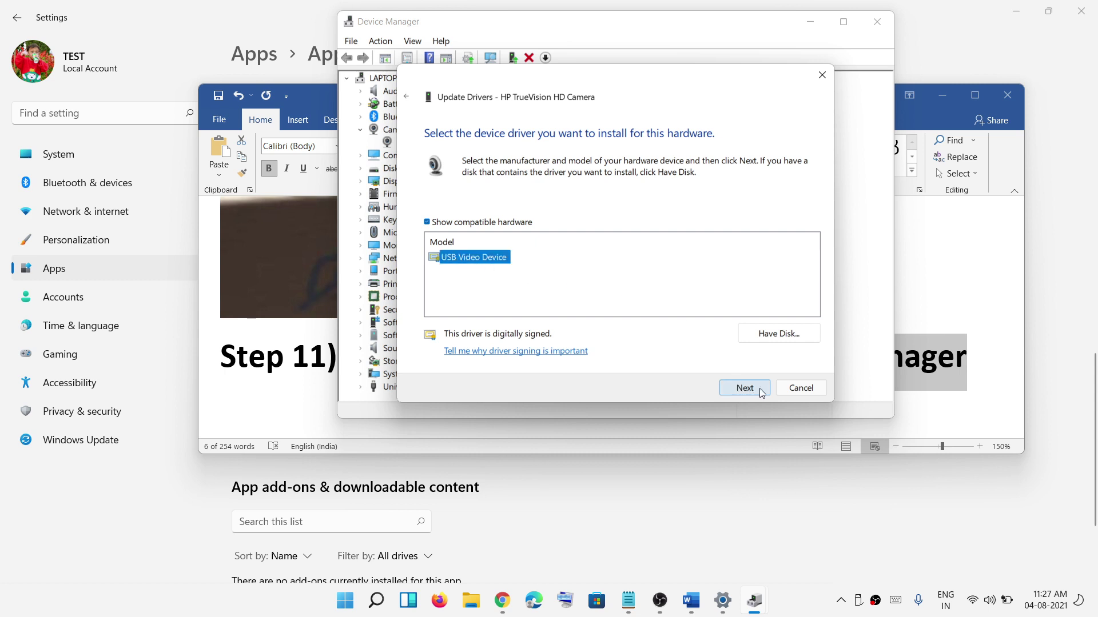
Switch to the Word document and highlight the Step 12 wording "Update camera driver from system manufacturer's website"
{"action": "left_click", "coordinate": [285, 371]}
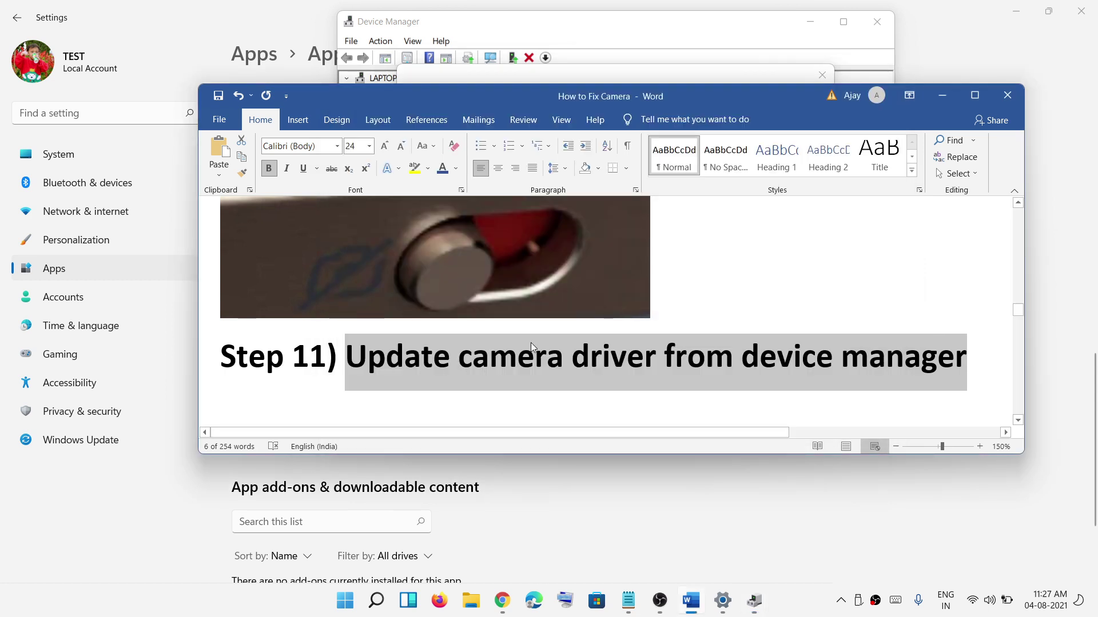
{"action": "scroll", "coordinate": [509, 339], "scroll_direction": "down", "scroll_amount": 3}
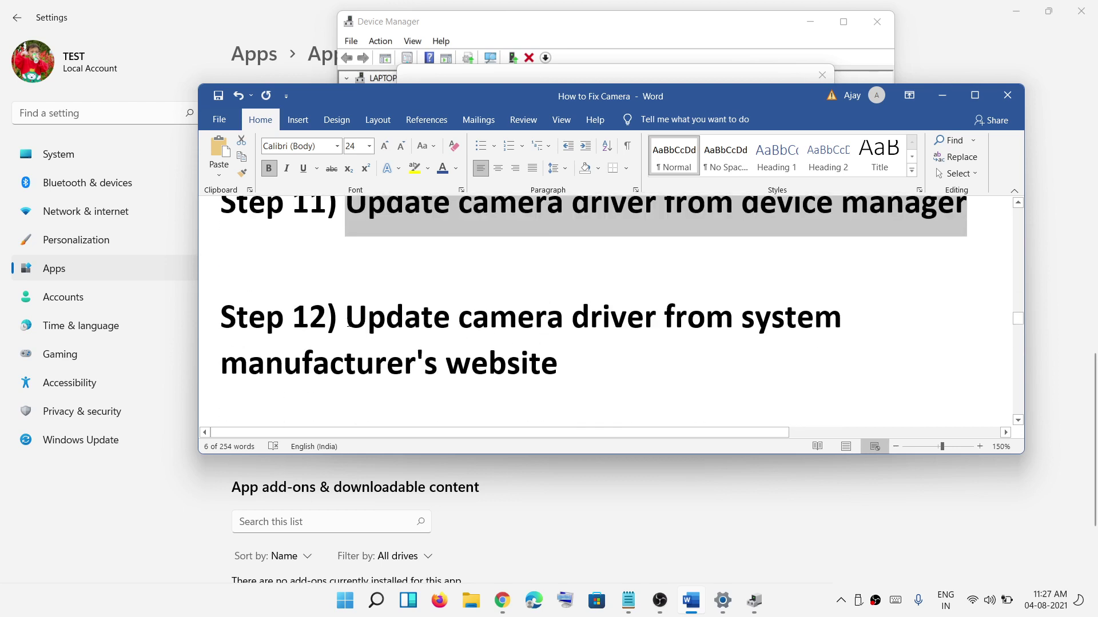
{"action": "left_click_drag", "start_coordinate": [348, 324], "coordinate": [558, 347]}
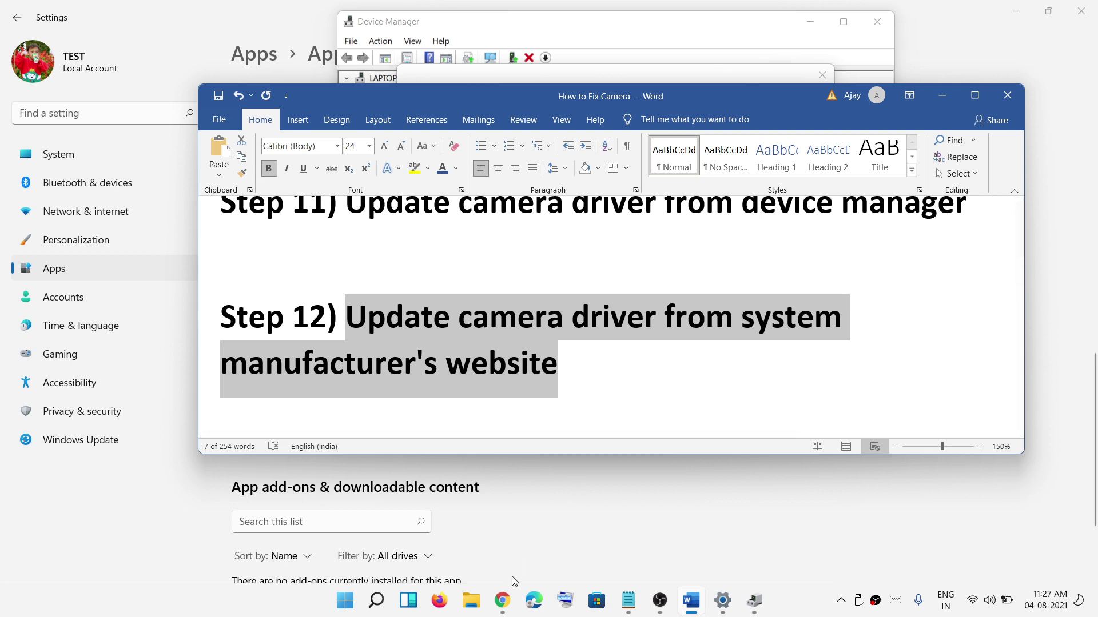
Switch to Chrome and examine Dell's Inspiron 15 5565 drivers page, from the model name to the Realtek IR Camera Driver download
{"action": "left_click", "coordinate": [500, 609]}
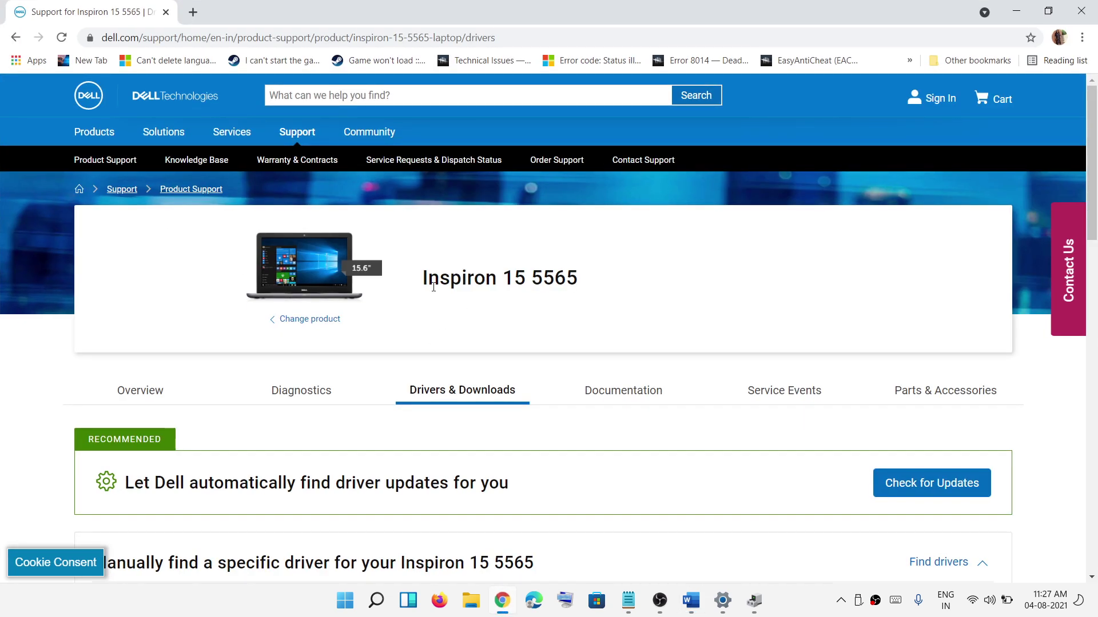
{"action": "left_click_drag", "start_coordinate": [433, 280], "coordinate": [586, 283]}
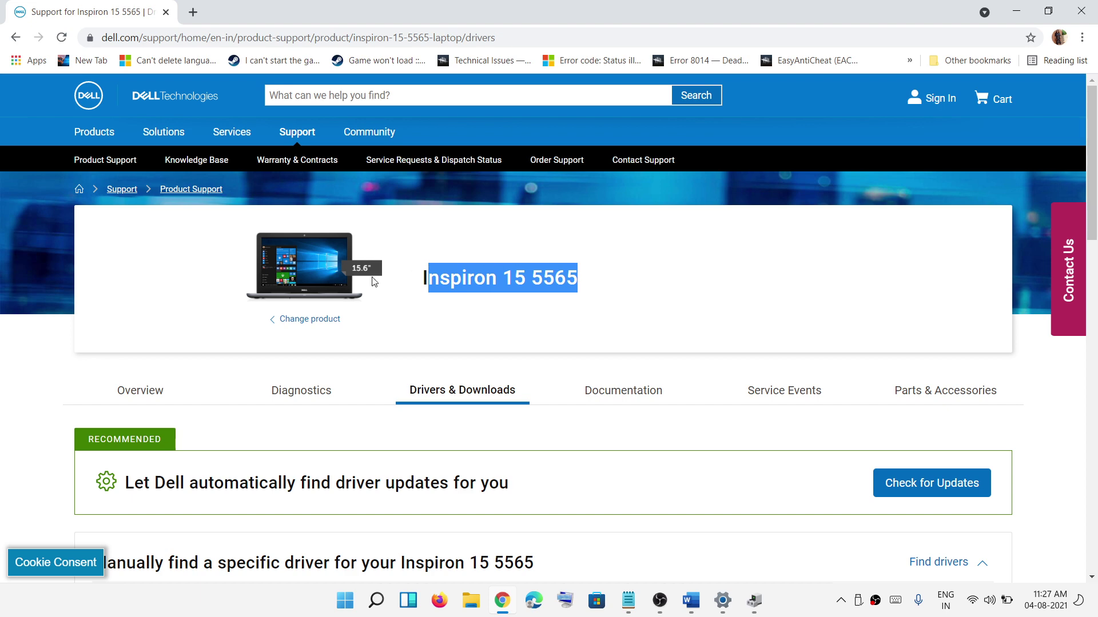
{"action": "scroll", "coordinate": [540, 317], "scroll_direction": "down", "scroll_amount": 3}
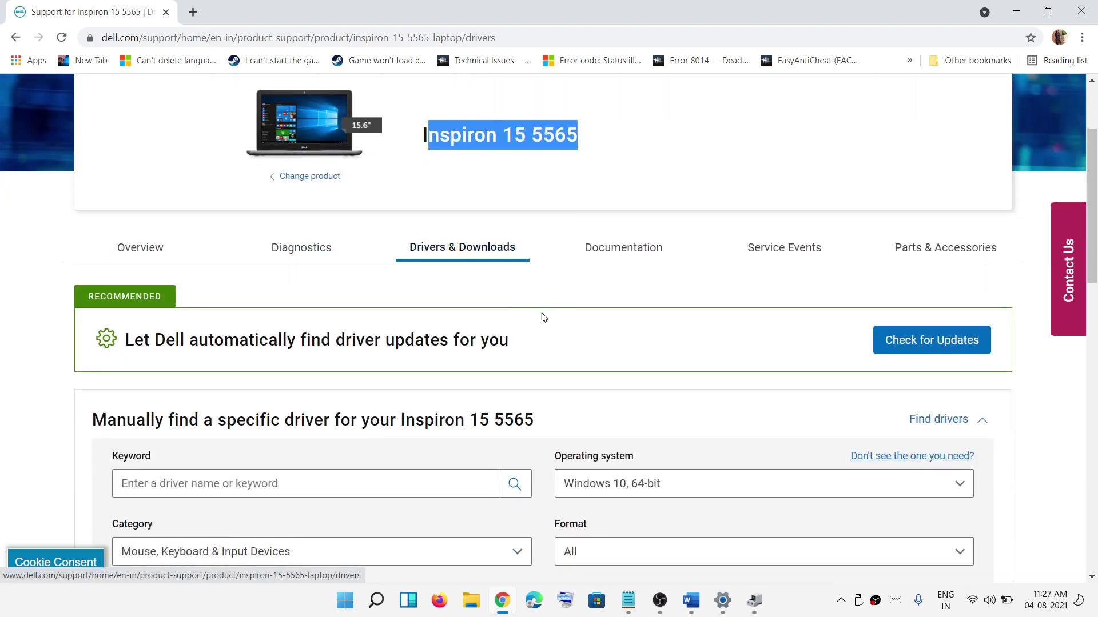
{"action": "scroll", "coordinate": [515, 240], "scroll_direction": "down", "scroll_amount": 5}
{"action": "scroll", "coordinate": [438, 226], "scroll_direction": "up", "scroll_amount": 4}
{"action": "scroll", "coordinate": [439, 227], "scroll_direction": "down", "scroll_amount": 8}
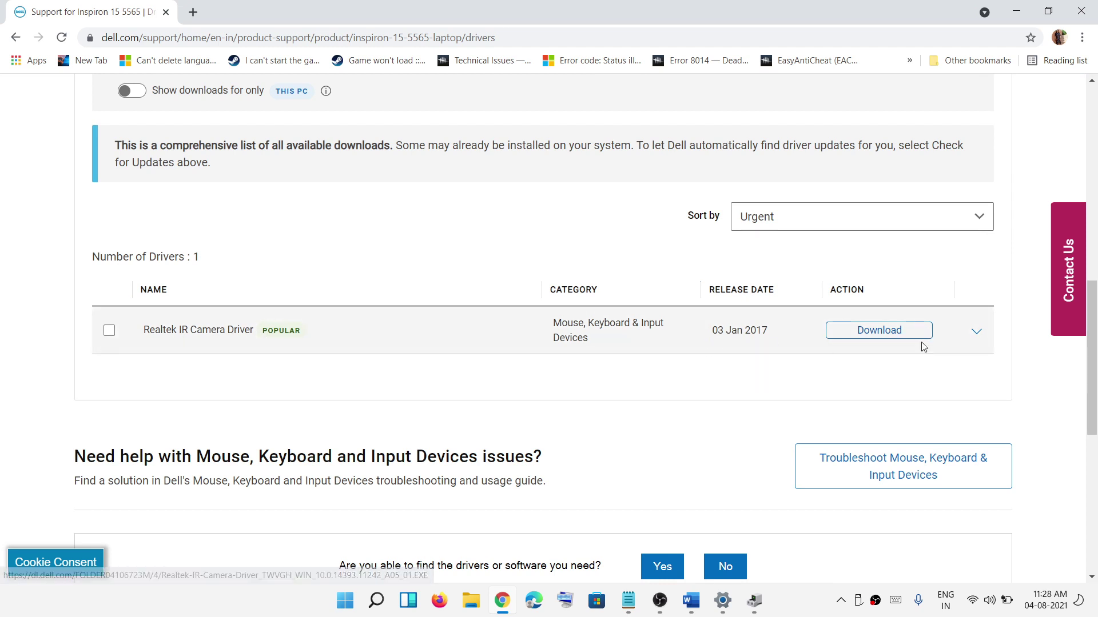
Return to the Word document and highlight the Step 13 wording "Uninstall camera driver and restart your PC"
{"action": "left_click", "coordinate": [705, 598]}
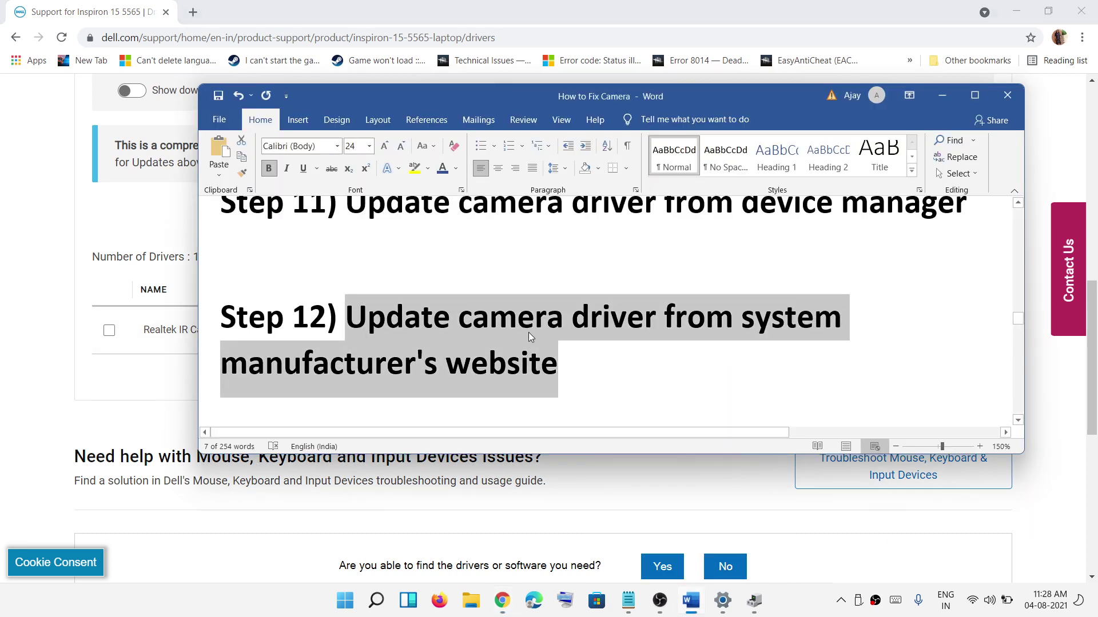
{"action": "scroll", "coordinate": [528, 333], "scroll_direction": "down", "scroll_amount": 3}
{"action": "left_click_drag", "start_coordinate": [349, 329], "coordinate": [960, 328]}
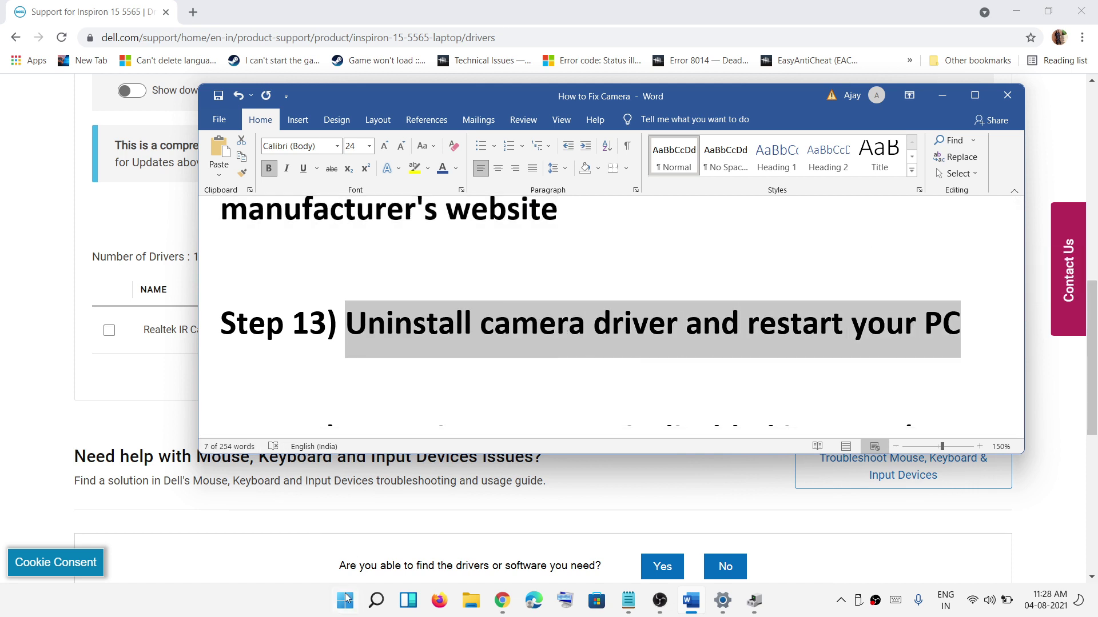
Open a new Device Manager window and uninstall the HP TrueVision HD Camera listed under Cameras
{"action": "right_click", "coordinate": [350, 606]}
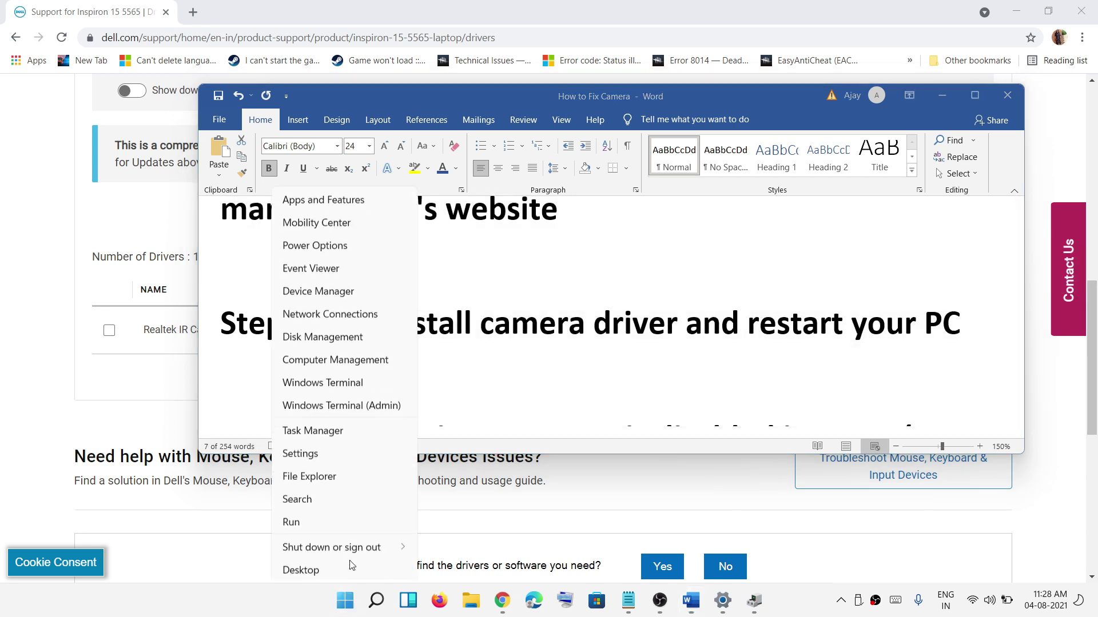
{"action": "left_click", "coordinate": [336, 294]}
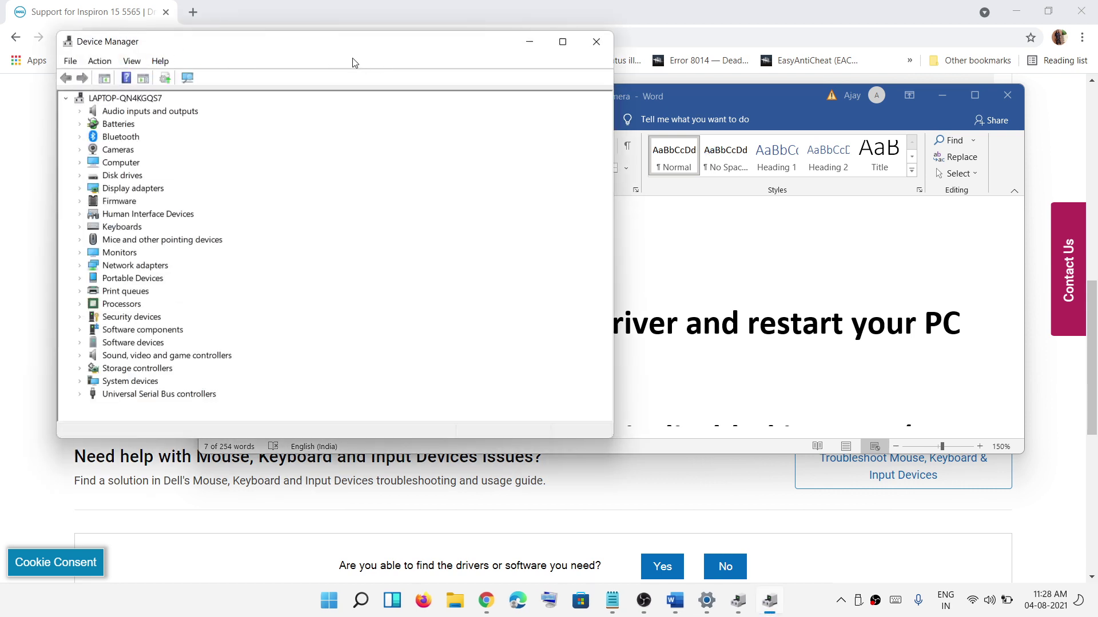
{"action": "left_click_drag", "start_coordinate": [313, 45], "coordinate": [440, 33]}
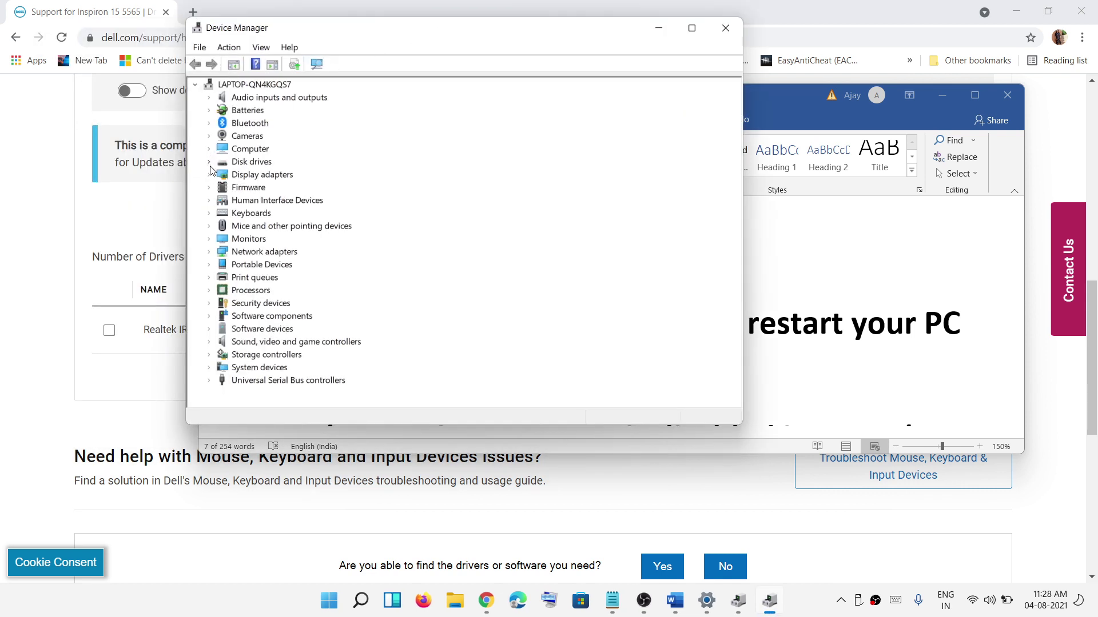
{"action": "left_click", "coordinate": [210, 137]}
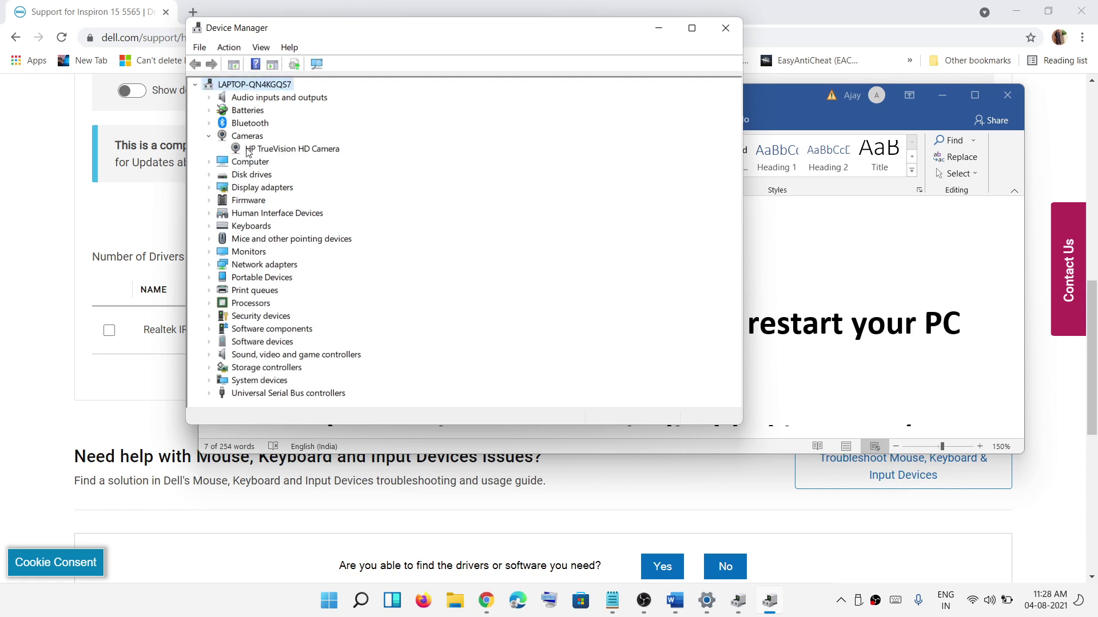
{"action": "right_click", "coordinate": [278, 154]}
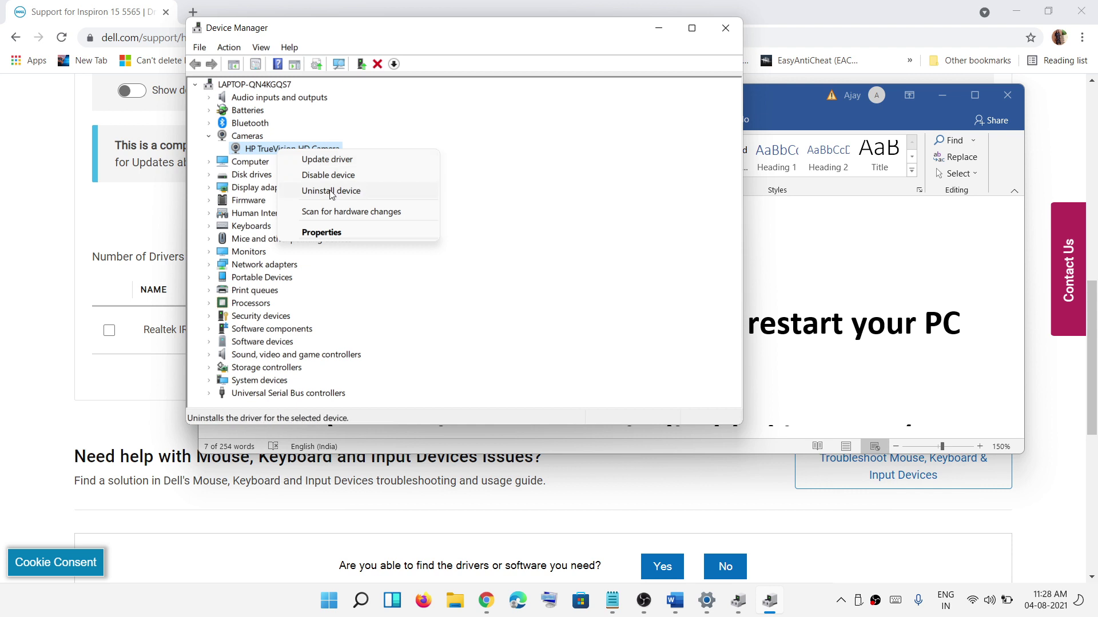
{"action": "left_click", "coordinate": [332, 191]}
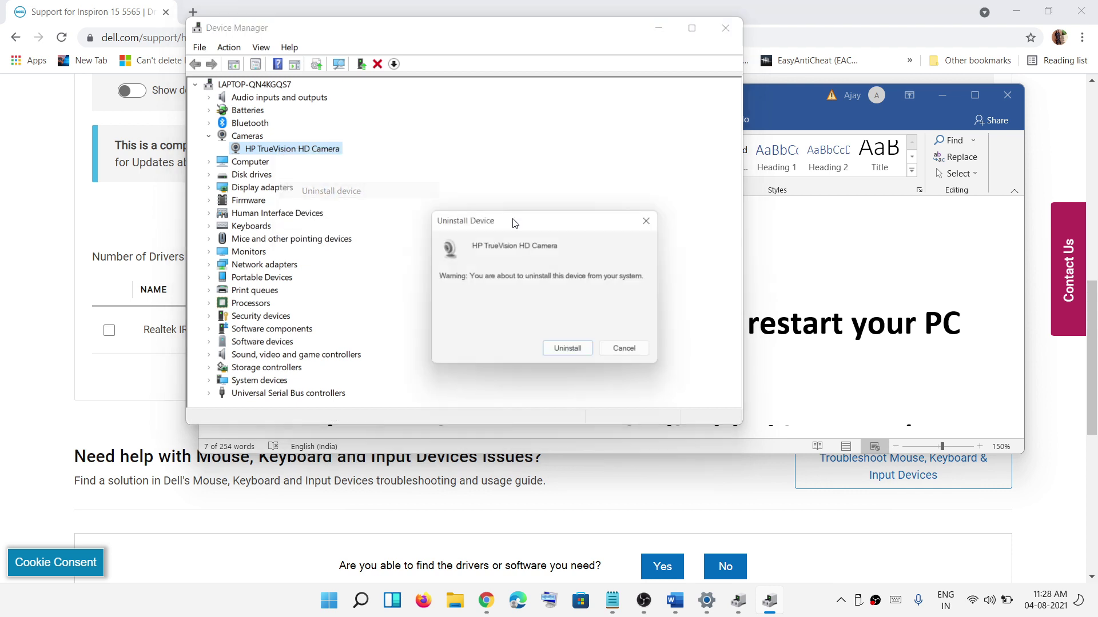
{"action": "left_click", "coordinate": [573, 355]}
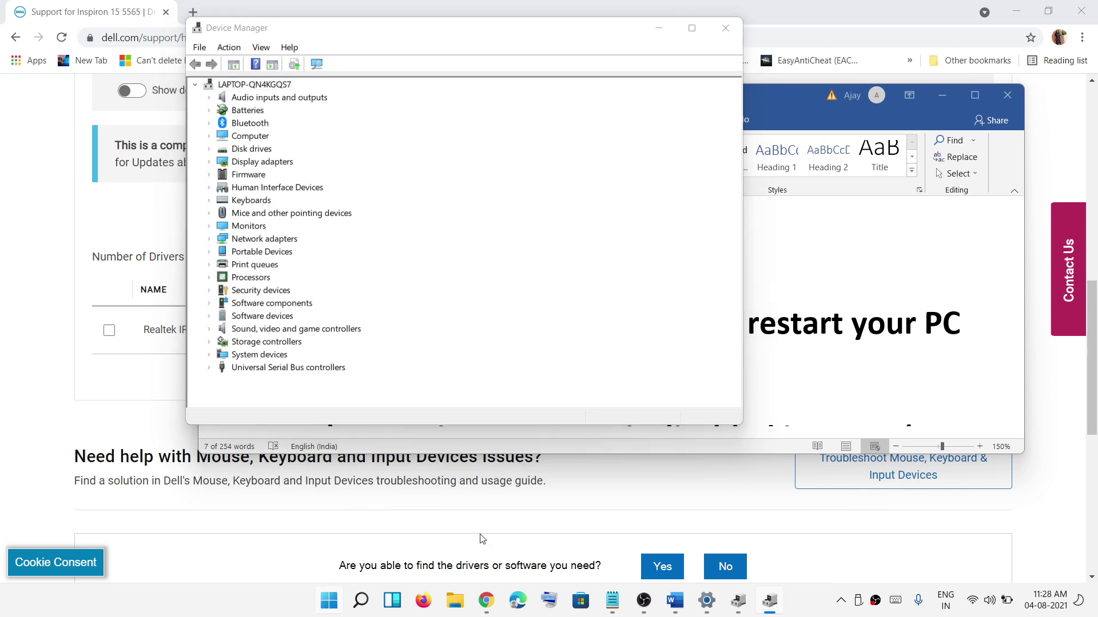
Show the Restart power option in the Start menu without restarting, and return to the Word document
{"action": "key", "text": "super"}
{"action": "left_click", "coordinate": [726, 550]}
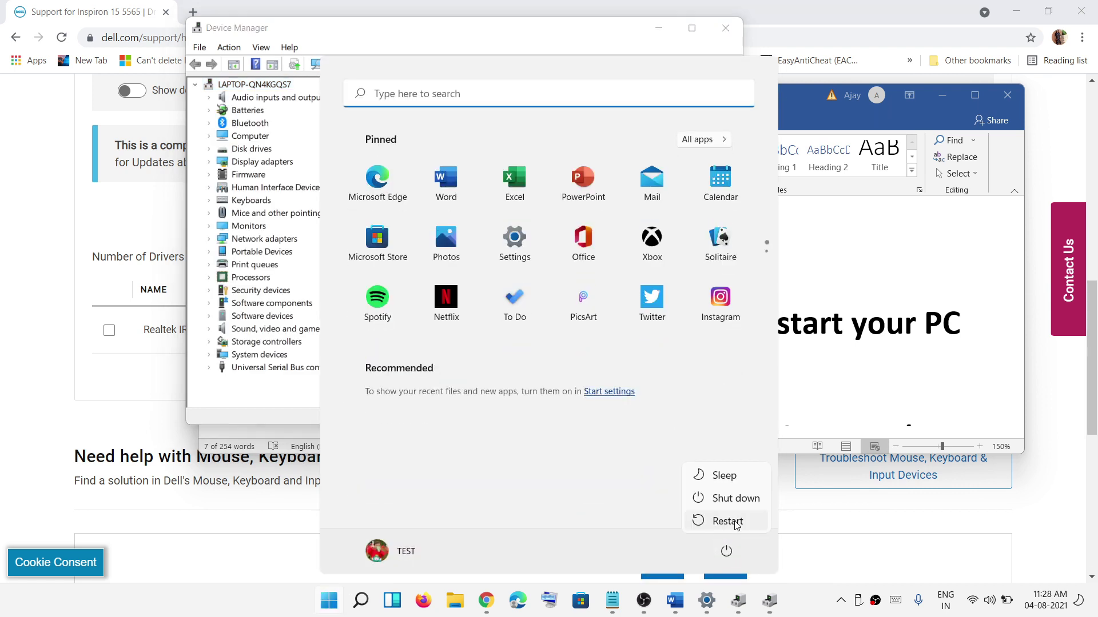
{"action": "key", "text": "Escape"}
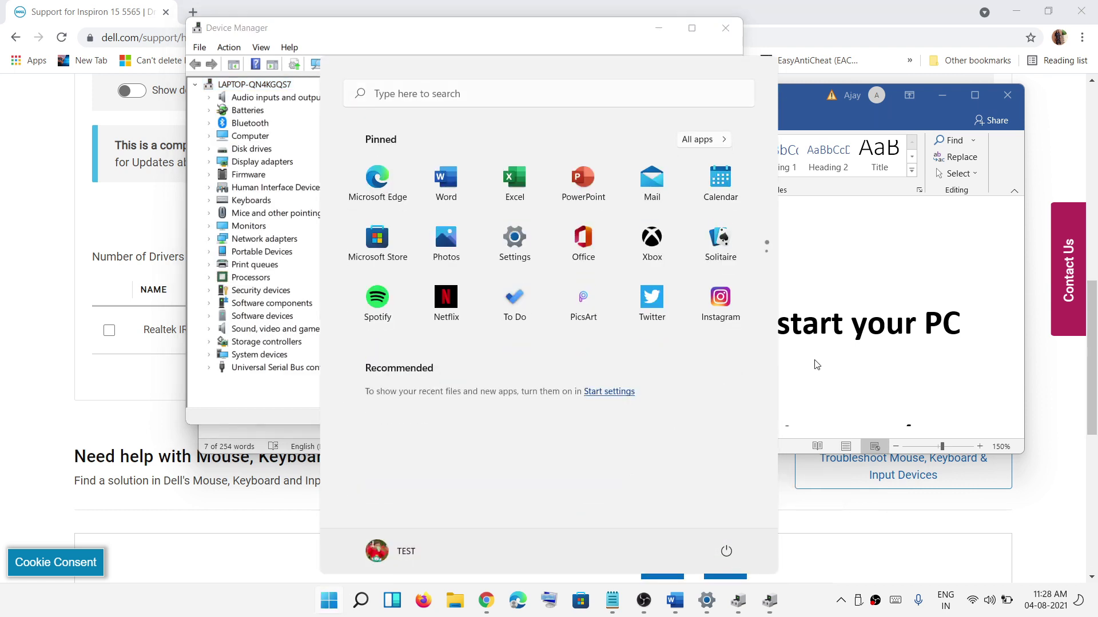
{"action": "left_click", "coordinate": [817, 365]}
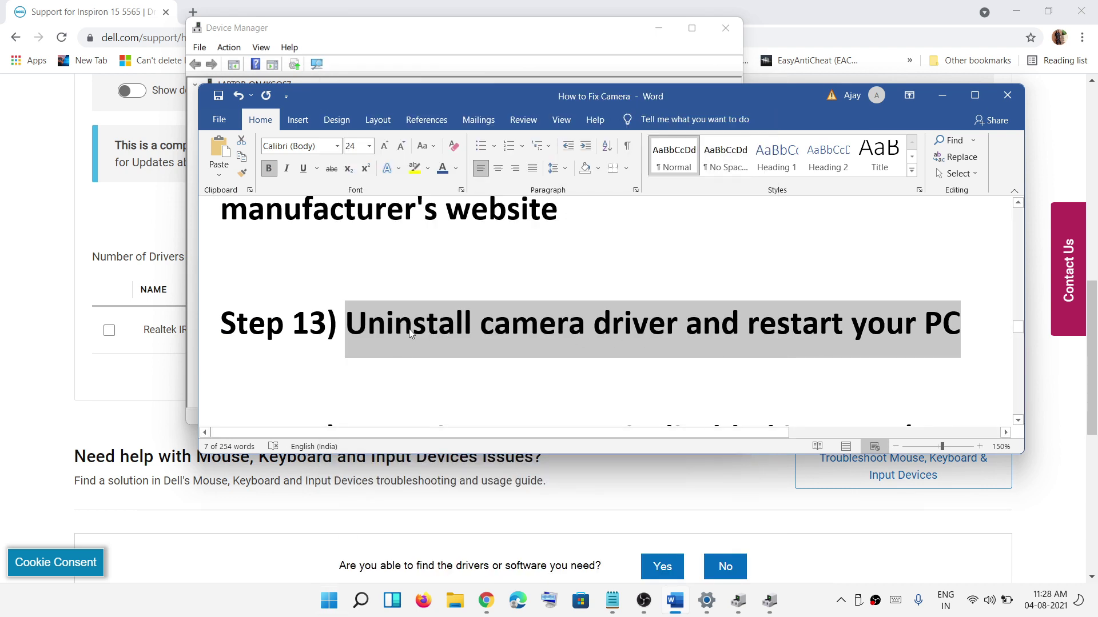
Highlight the Step 14 phrases on the camera disabled in BIOS and F2 to enter it, and examine the Camera entry in the BIOS picture
{"action": "scroll", "coordinate": [452, 337], "scroll_direction": "down", "scroll_amount": 5}
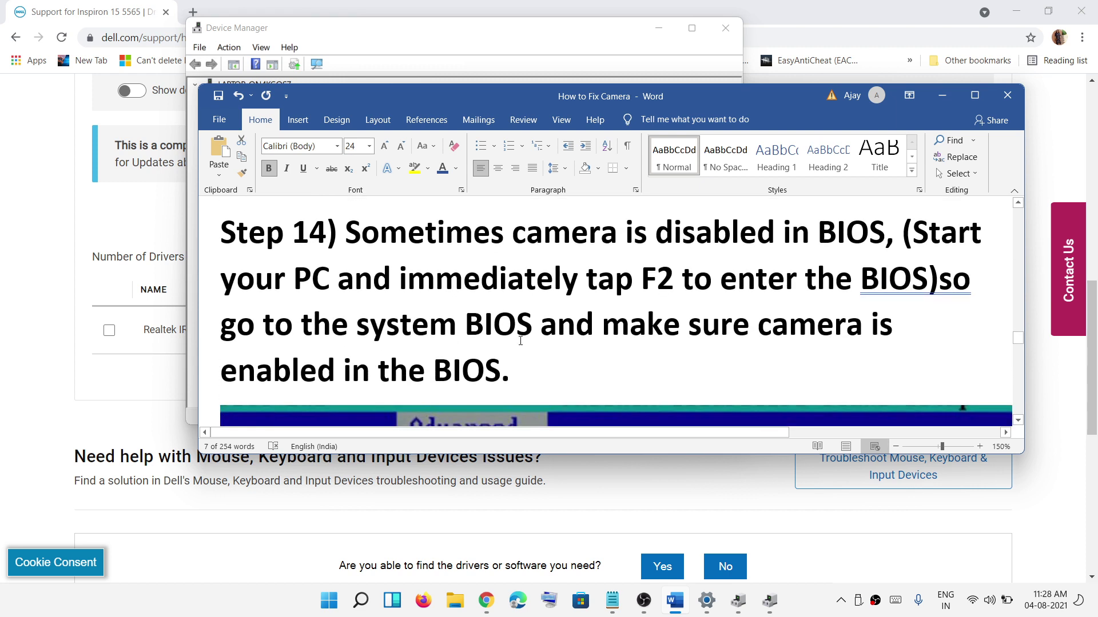
{"action": "left_click_drag", "start_coordinate": [885, 232], "coordinate": [512, 232]}
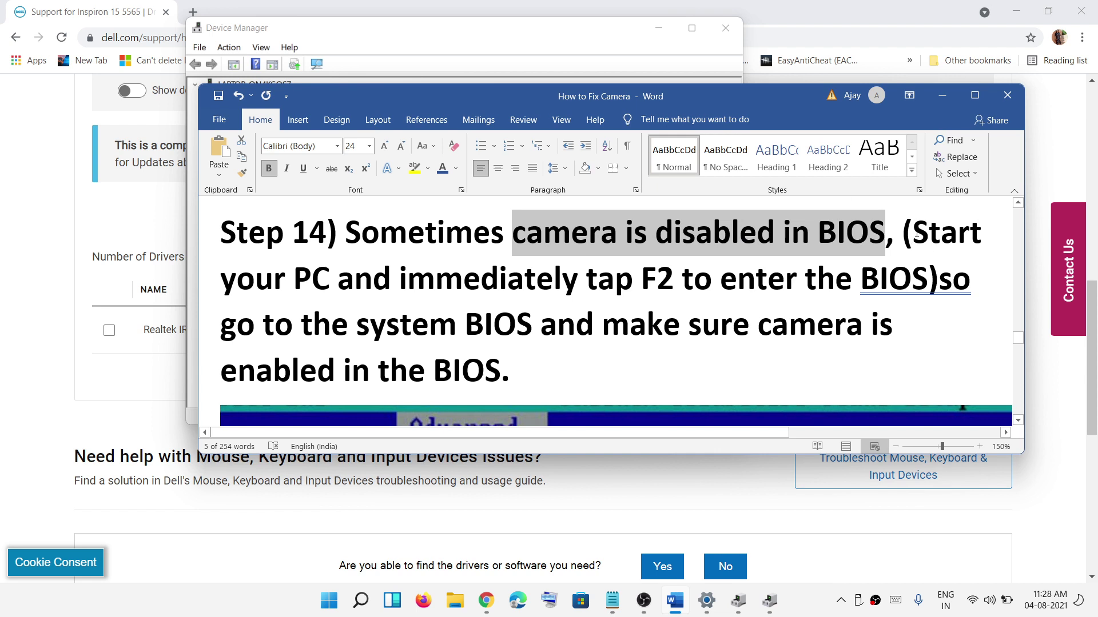
{"action": "left_click_drag", "start_coordinate": [914, 234], "coordinate": [326, 293]}
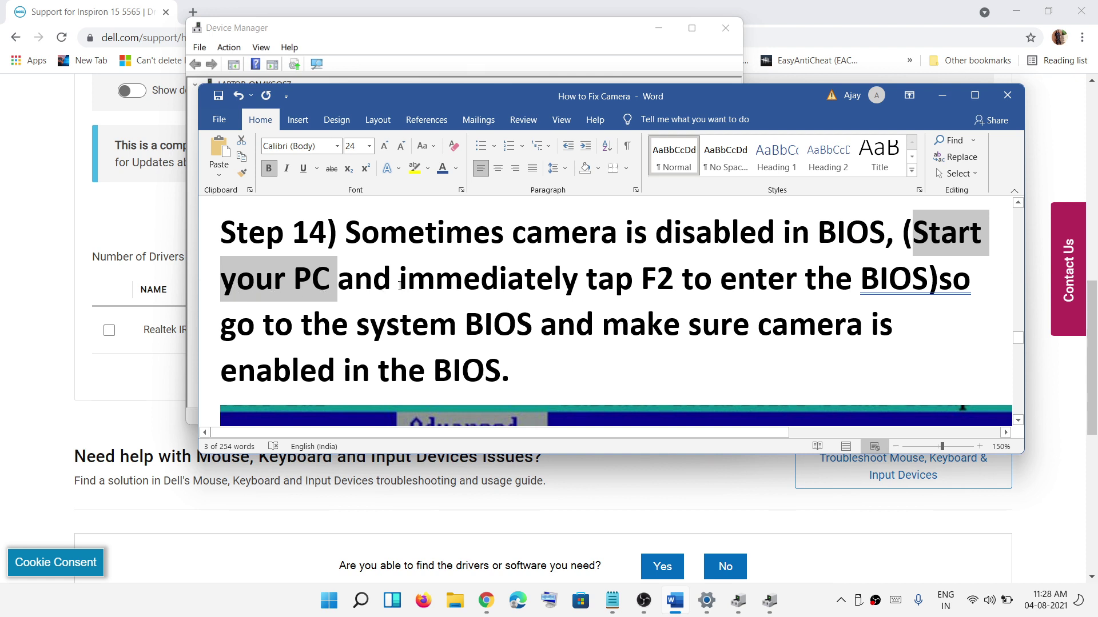
{"action": "left_click_drag", "start_coordinate": [400, 286], "coordinate": [917, 270]}
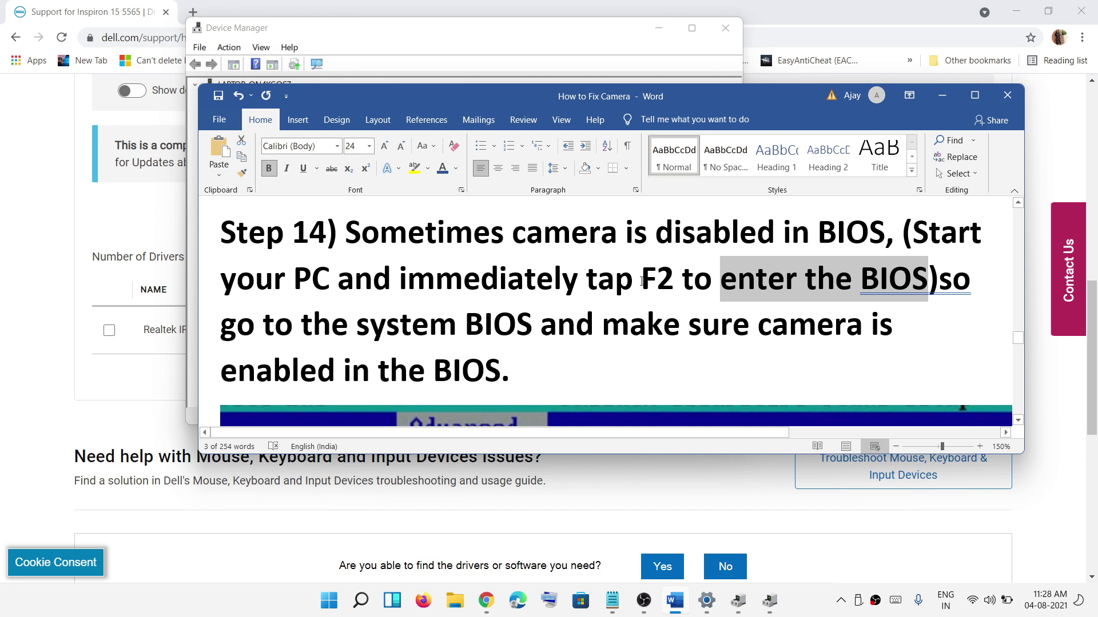
{"action": "left_click_drag", "start_coordinate": [641, 280], "coordinate": [675, 284]}
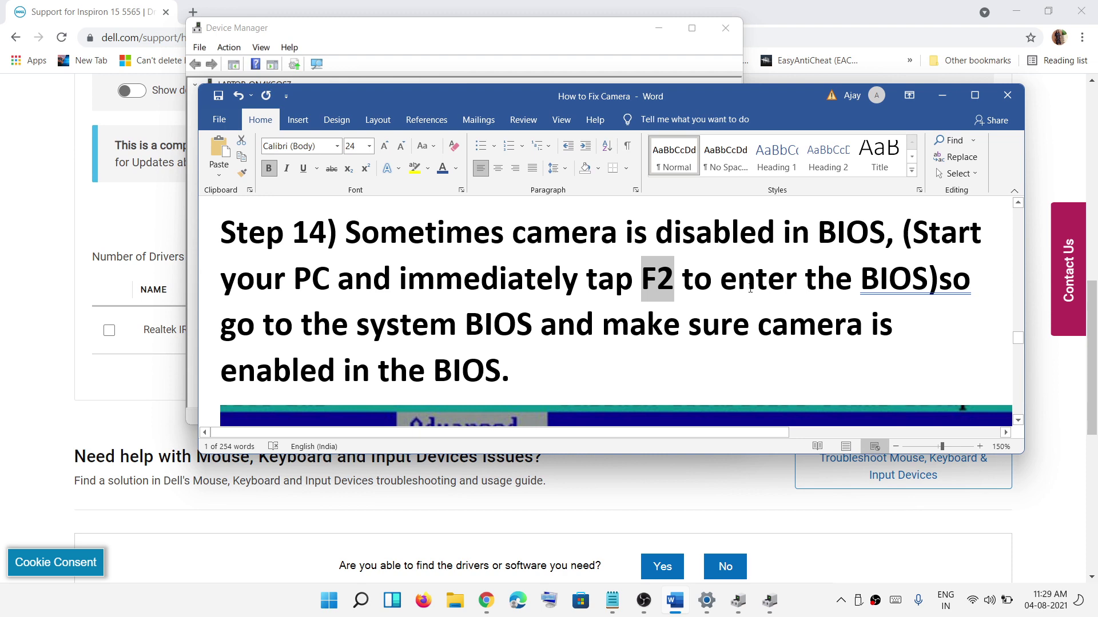
{"action": "left_click_drag", "start_coordinate": [750, 289], "coordinate": [925, 281]}
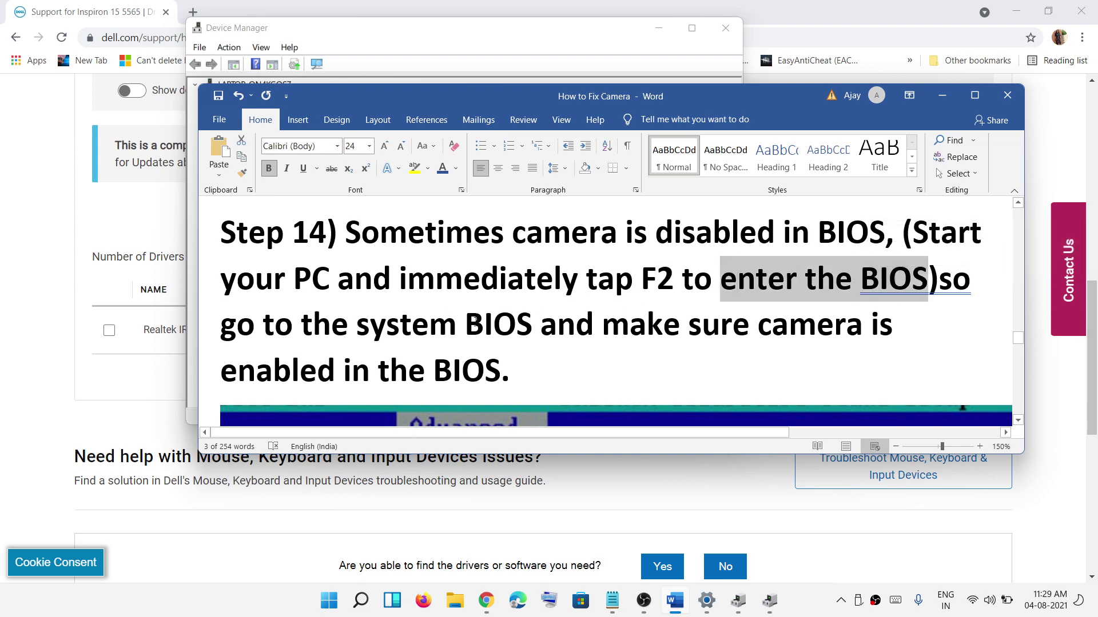
{"action": "scroll", "coordinate": [646, 331], "scroll_direction": "down", "scroll_amount": 8}
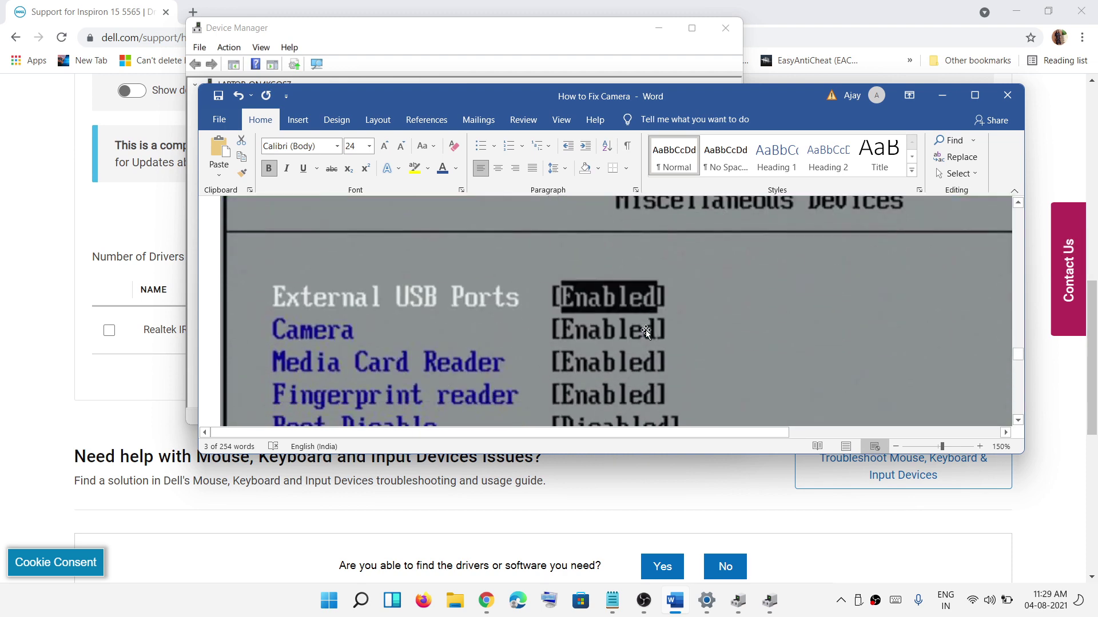
{"action": "scroll", "coordinate": [646, 331], "scroll_direction": "down", "scroll_amount": 2}
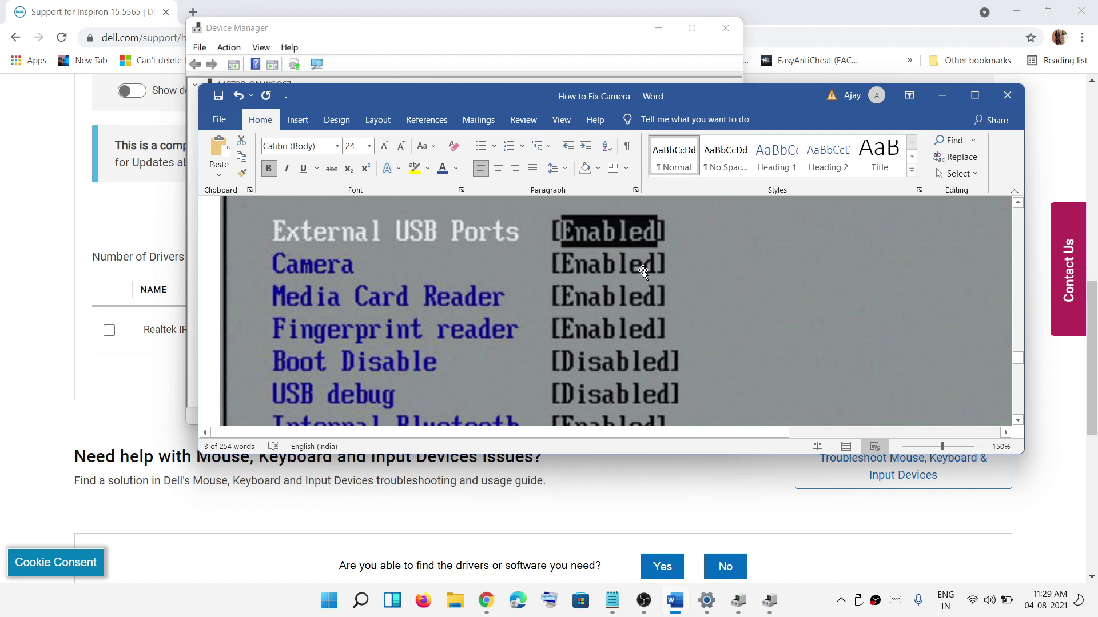
Highlight the Step 15 wording "Update Windows", check for updates in the Windows Update settings, and minimize Settings
{"action": "scroll", "coordinate": [652, 310], "scroll_direction": "down", "scroll_amount": 10}
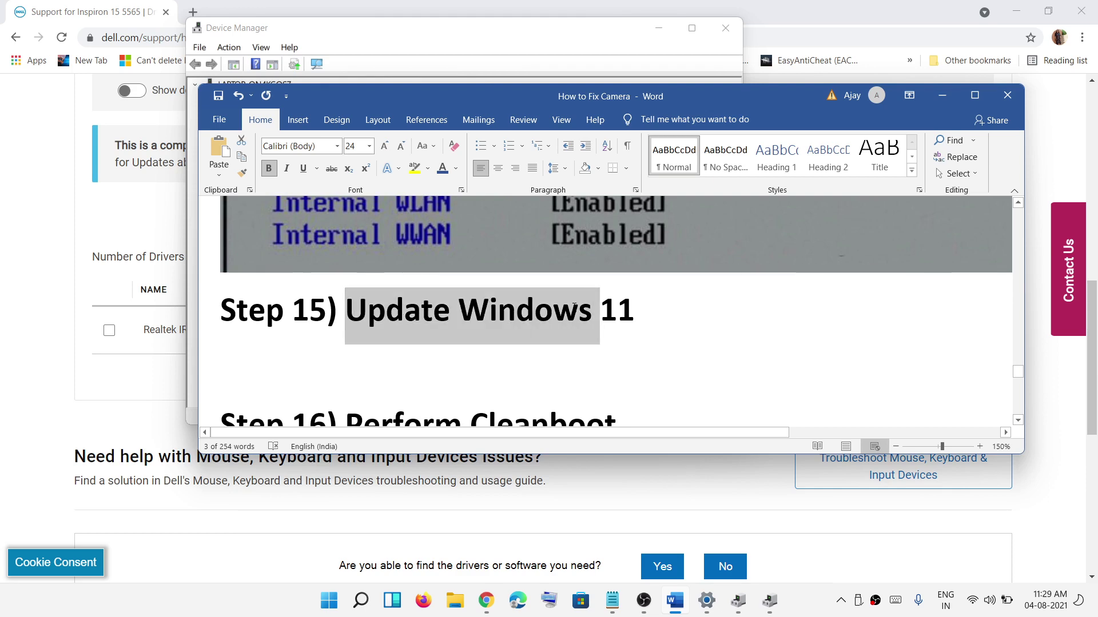
{"action": "left_click_drag", "start_coordinate": [346, 311], "coordinate": [599, 311]}
{"action": "left_click", "coordinate": [338, 602]}
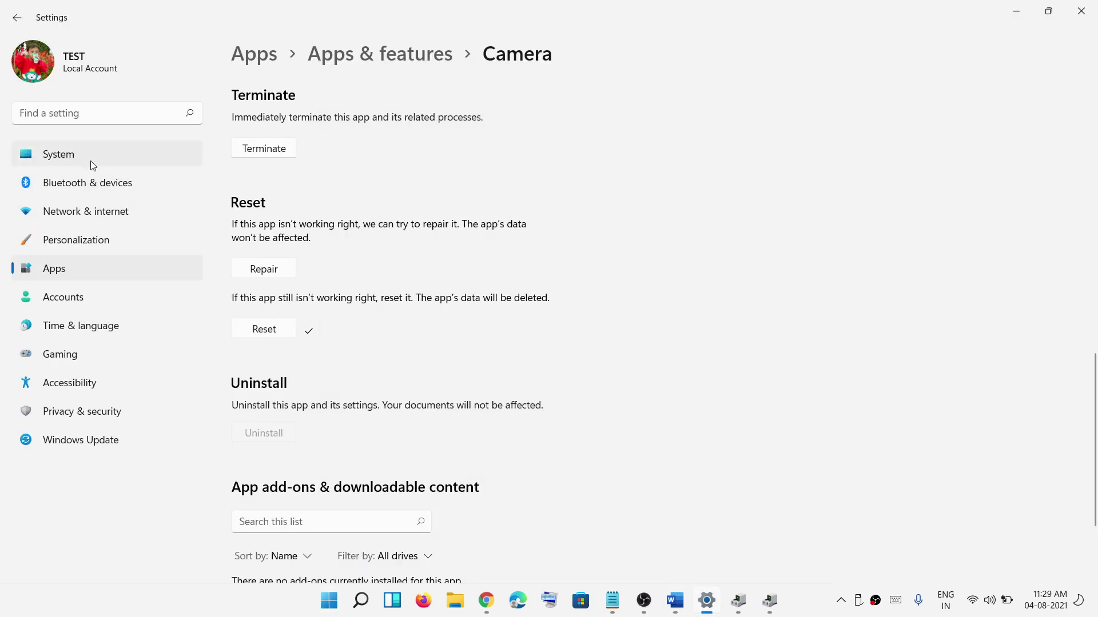
{"action": "left_click", "coordinate": [80, 154]}
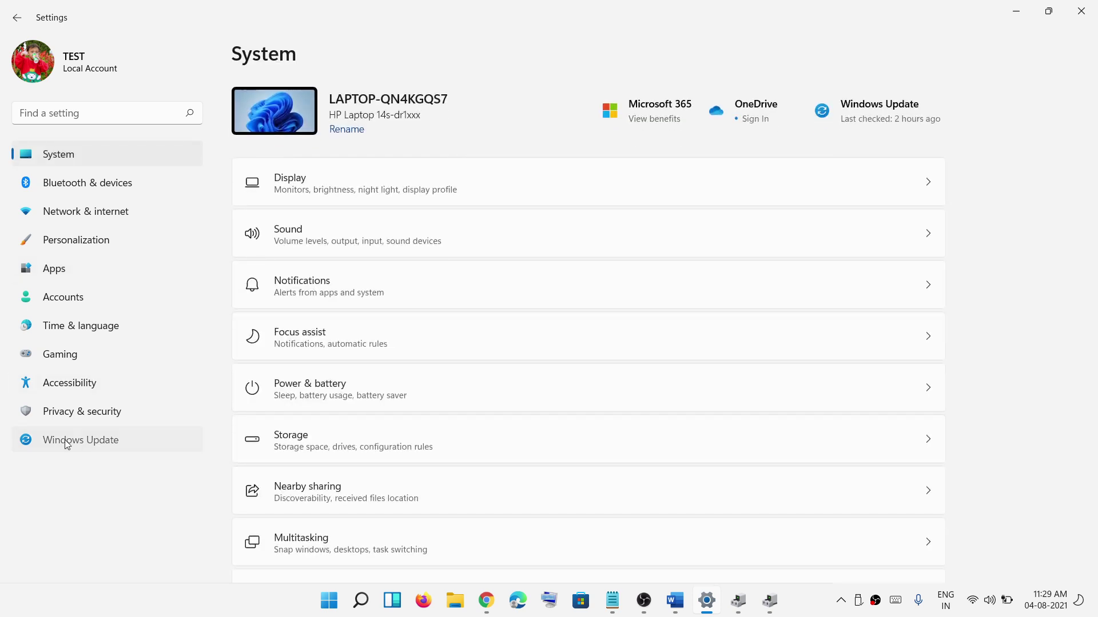
{"action": "left_click", "coordinate": [92, 446]}
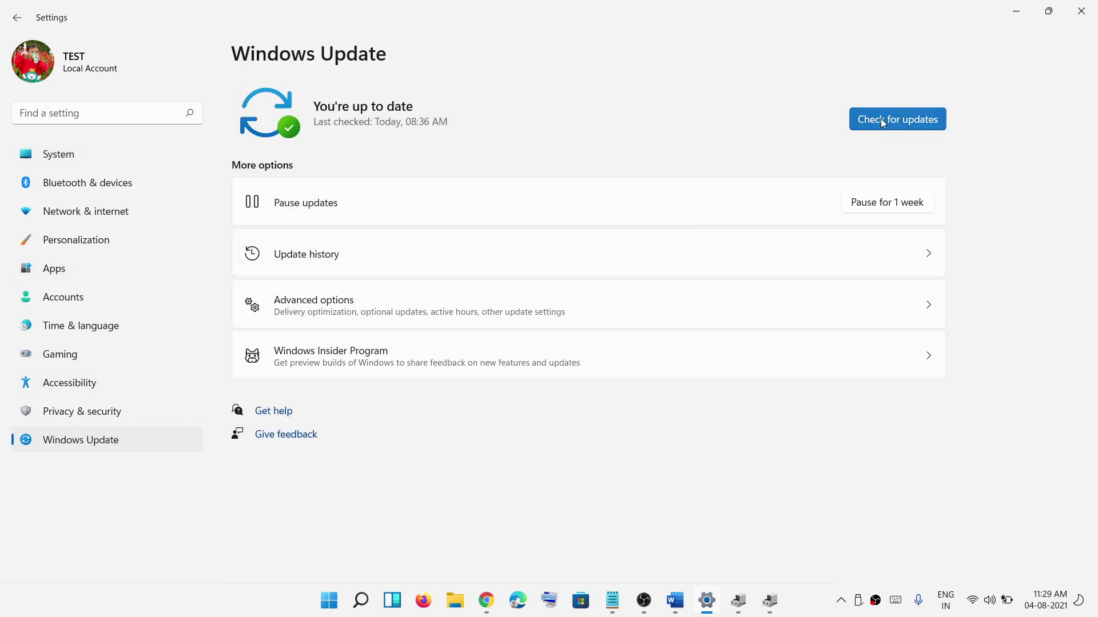
{"action": "left_click", "coordinate": [880, 118]}
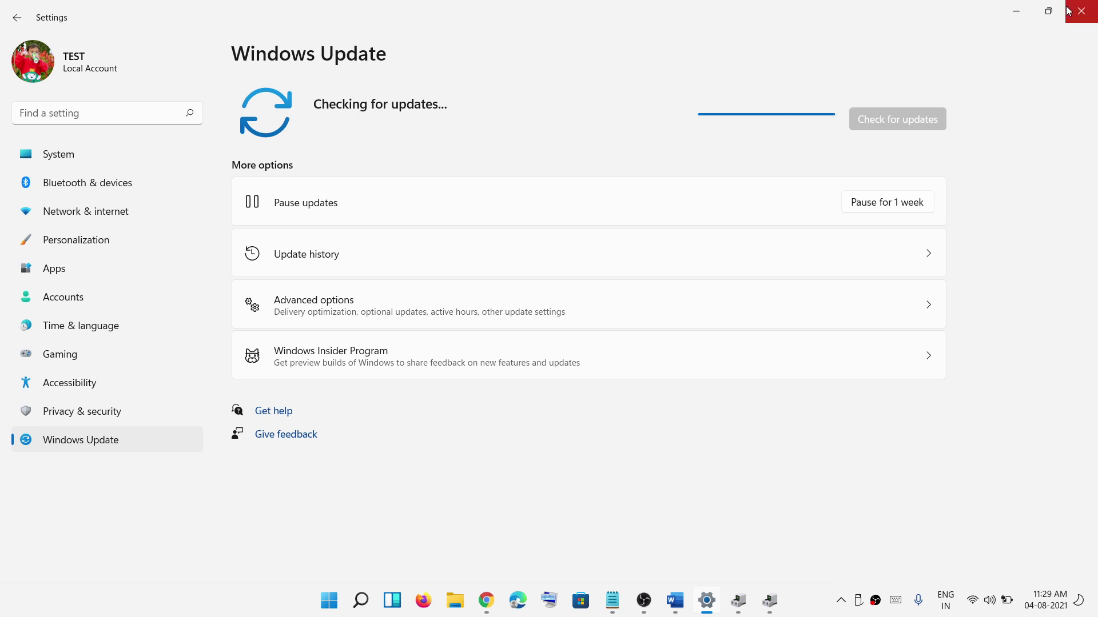
{"action": "left_click", "coordinate": [1017, 14]}
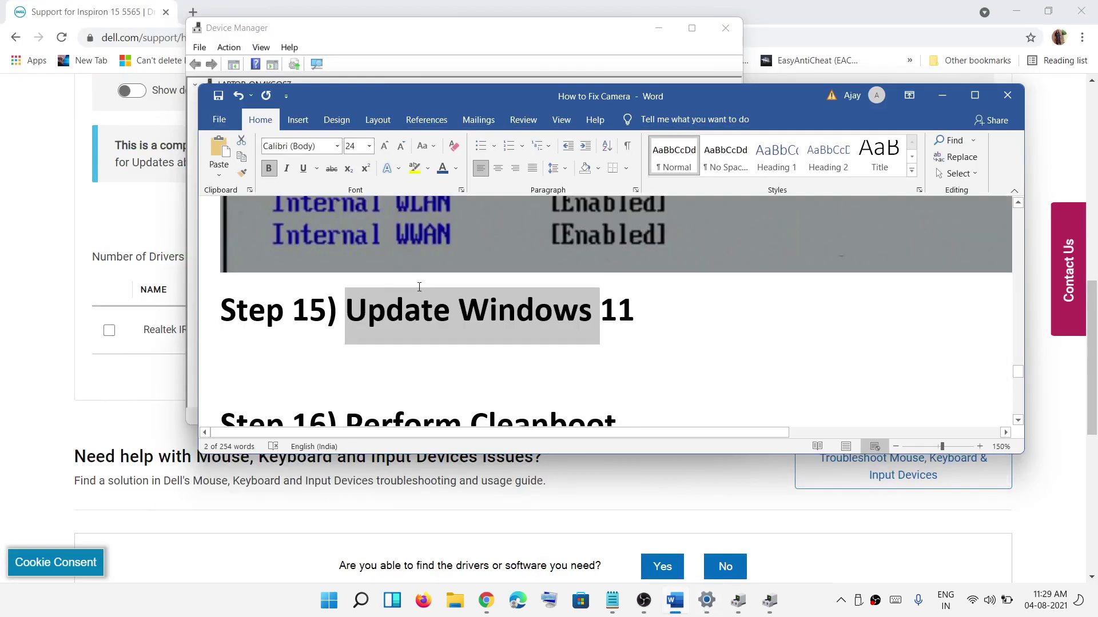
Bring up Step 16 in the Word document, search Windows for "system configur" and open System Configuration
{"action": "scroll", "coordinate": [513, 337], "scroll_direction": "down", "scroll_amount": 2}
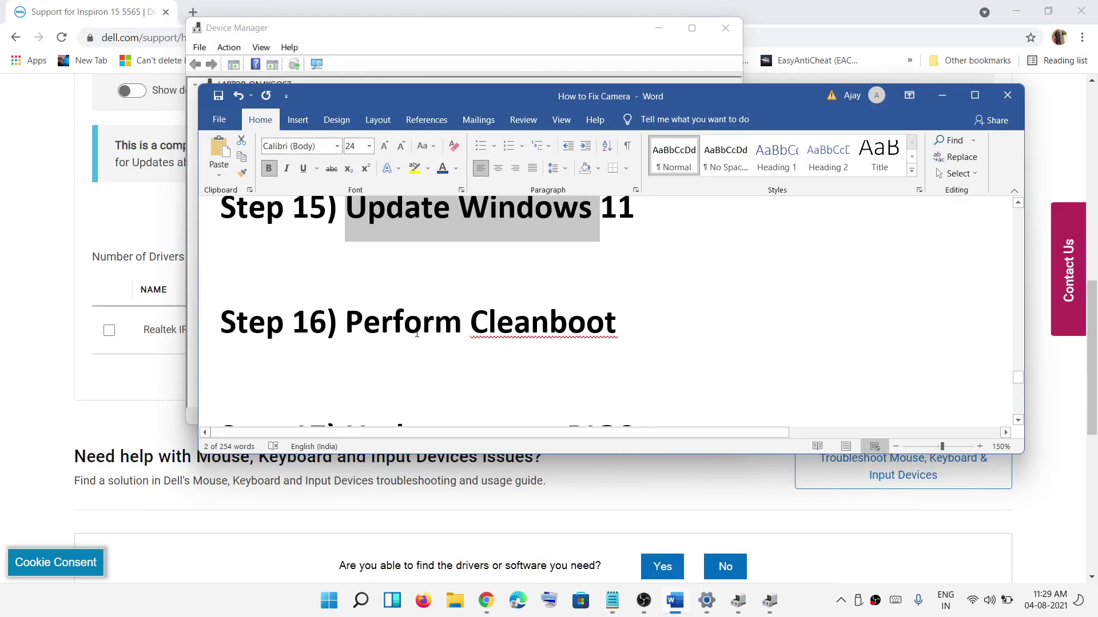
{"action": "left_click", "coordinate": [334, 602]}
{"action": "type", "text": "system"}
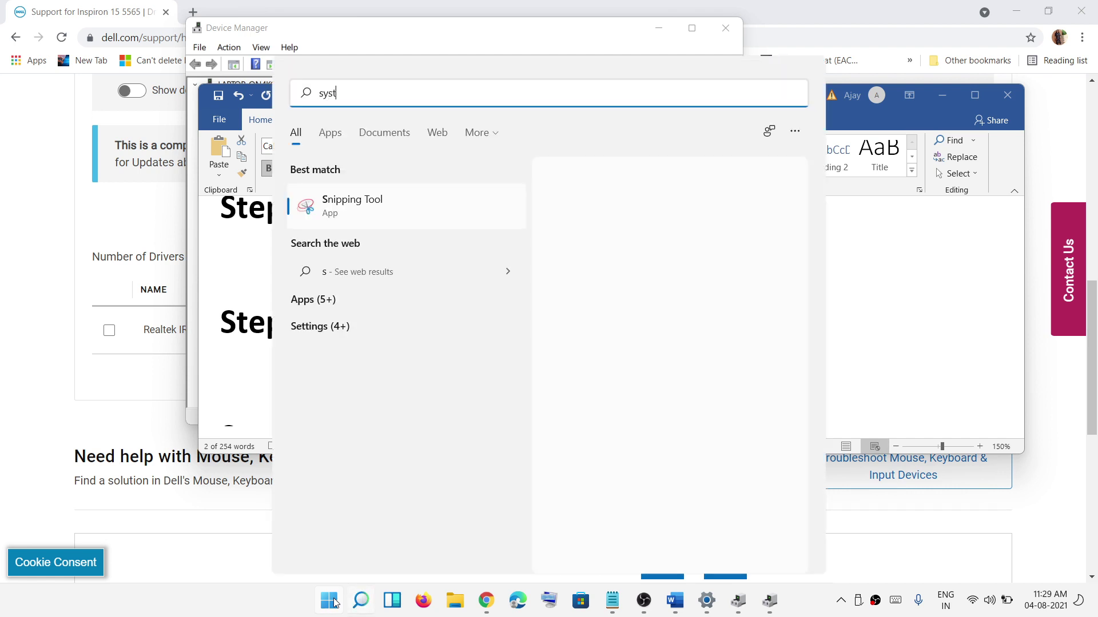
{"action": "left_click", "coordinate": [366, 603]}
{"action": "left_click", "coordinate": [364, 603]}
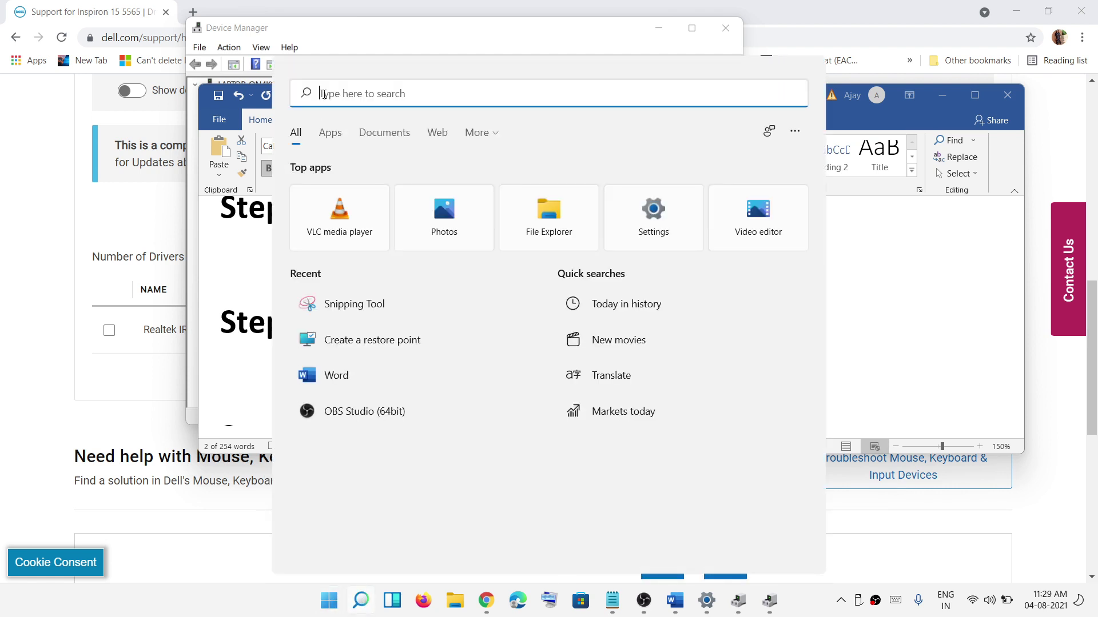
{"action": "type", "text": "sy"}
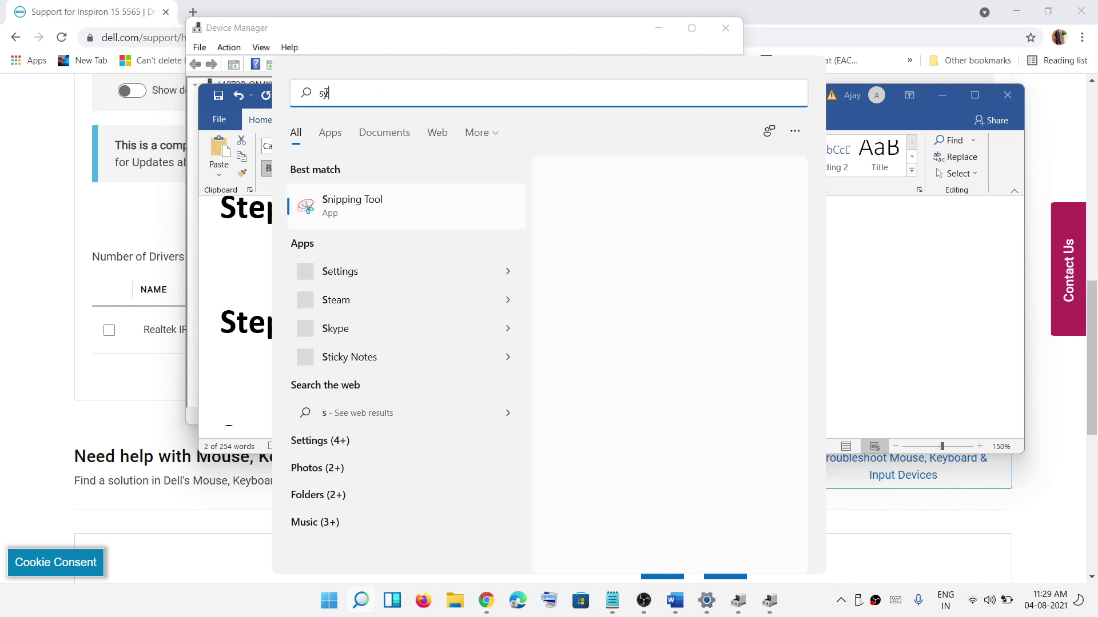
{"action": "type", "text": "stem configur"}
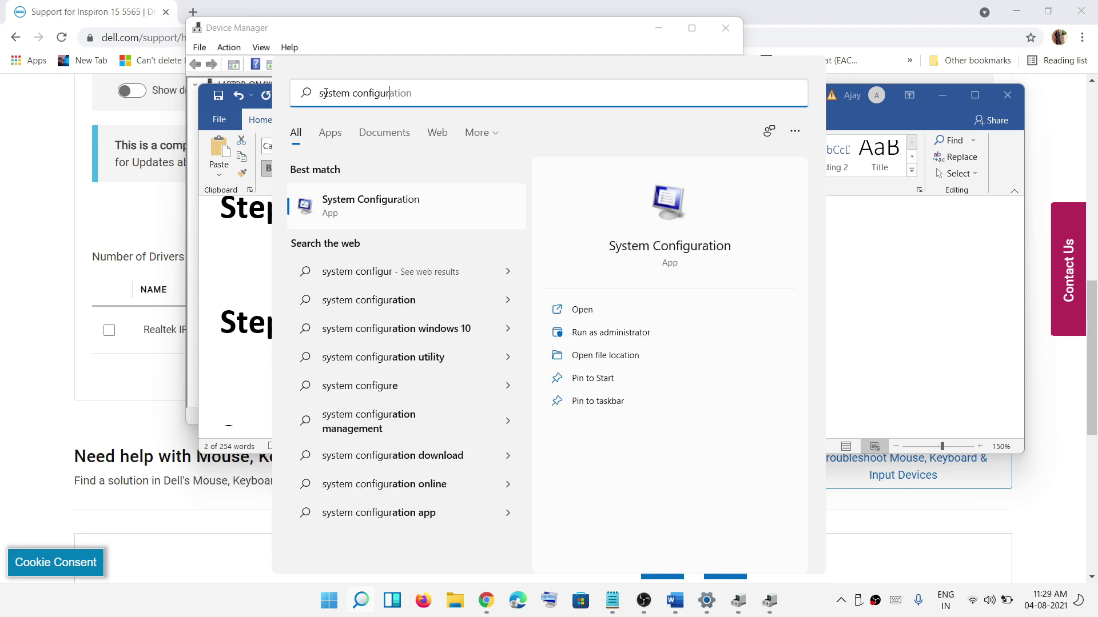
{"action": "left_click", "coordinate": [399, 212]}
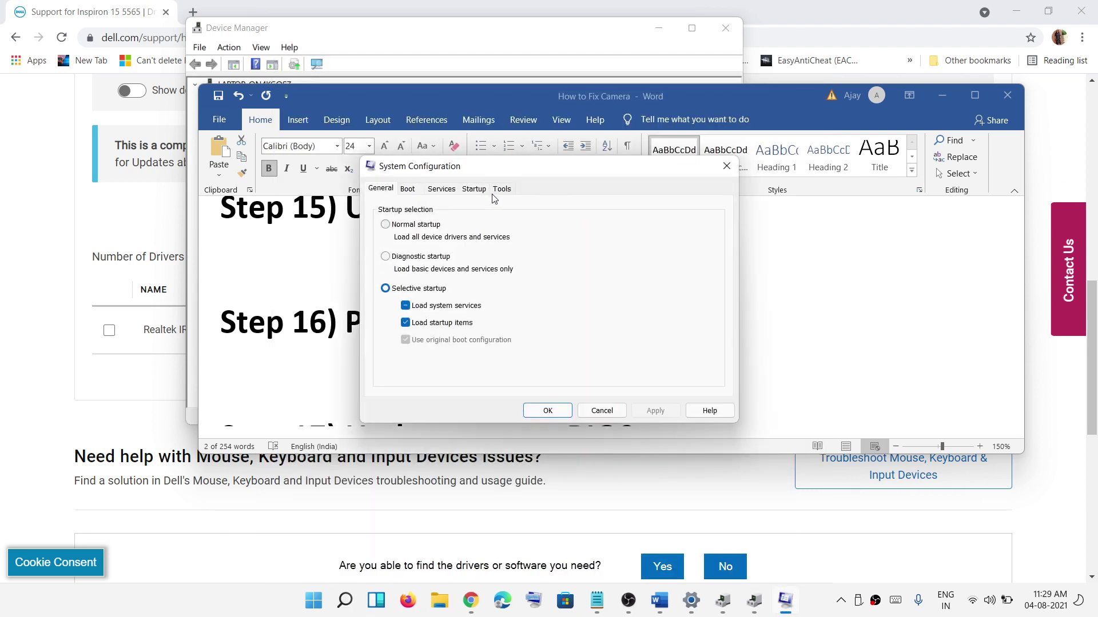
Hide all Microsoft services, disable all remaining services, apply the change, and dismiss the restart prompt
{"action": "left_click", "coordinate": [441, 189]}
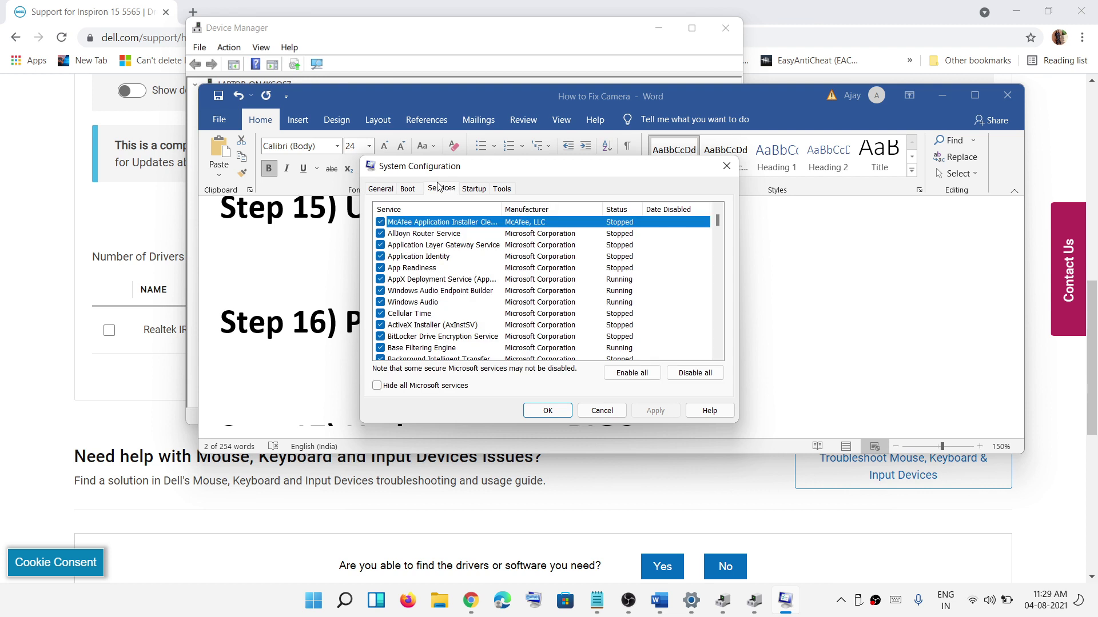
{"action": "left_click", "coordinate": [377, 386]}
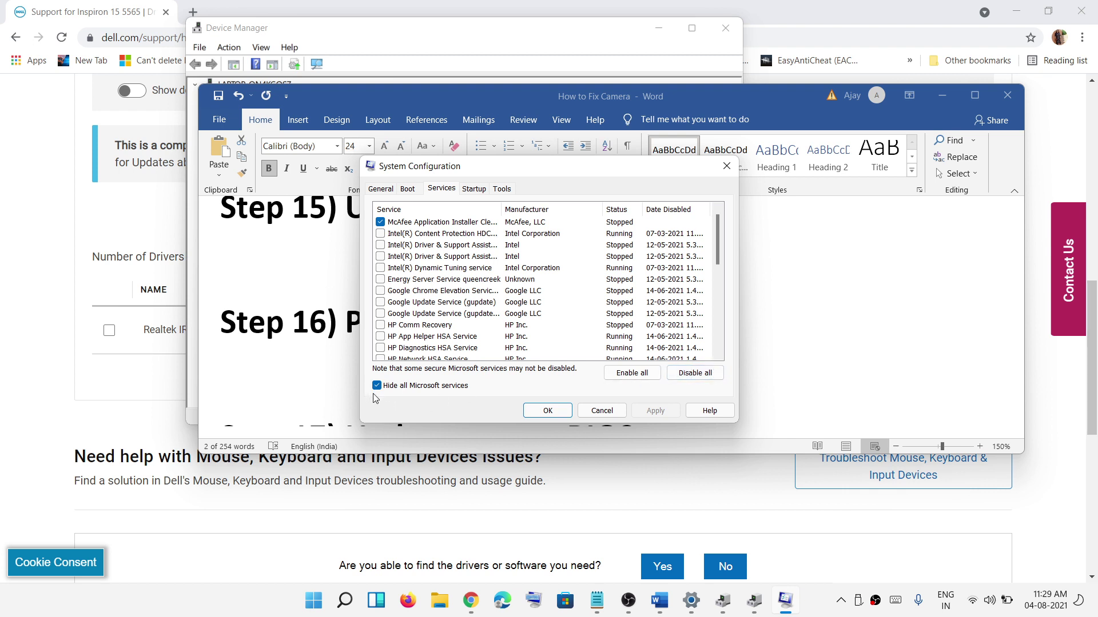
{"action": "left_click", "coordinate": [696, 374]}
{"action": "left_click", "coordinate": [653, 412]}
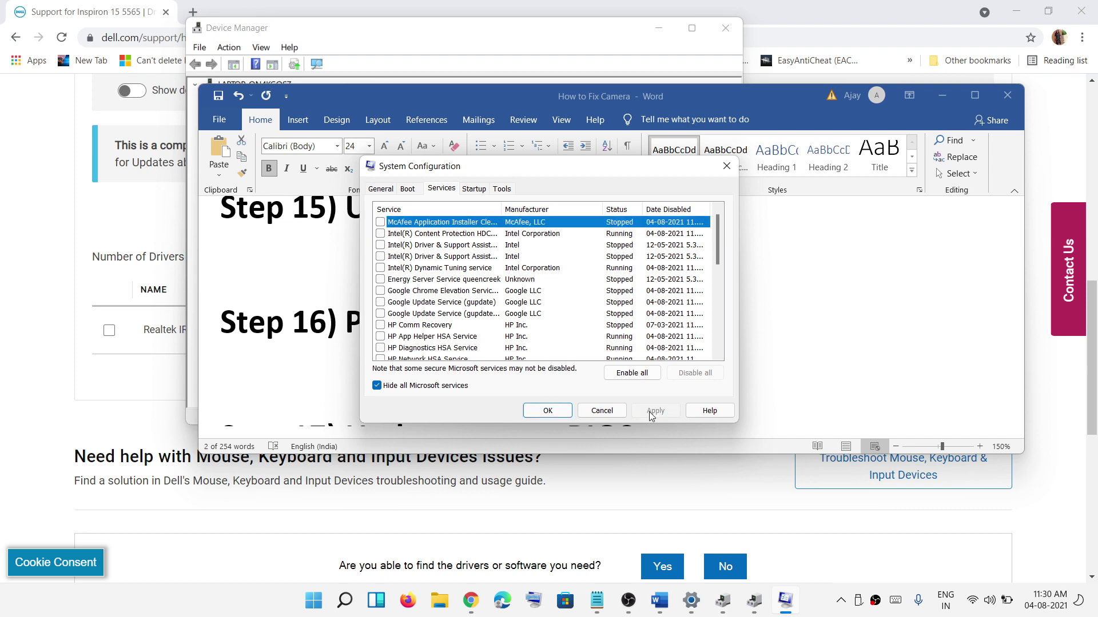
{"action": "left_click", "coordinate": [558, 411]}
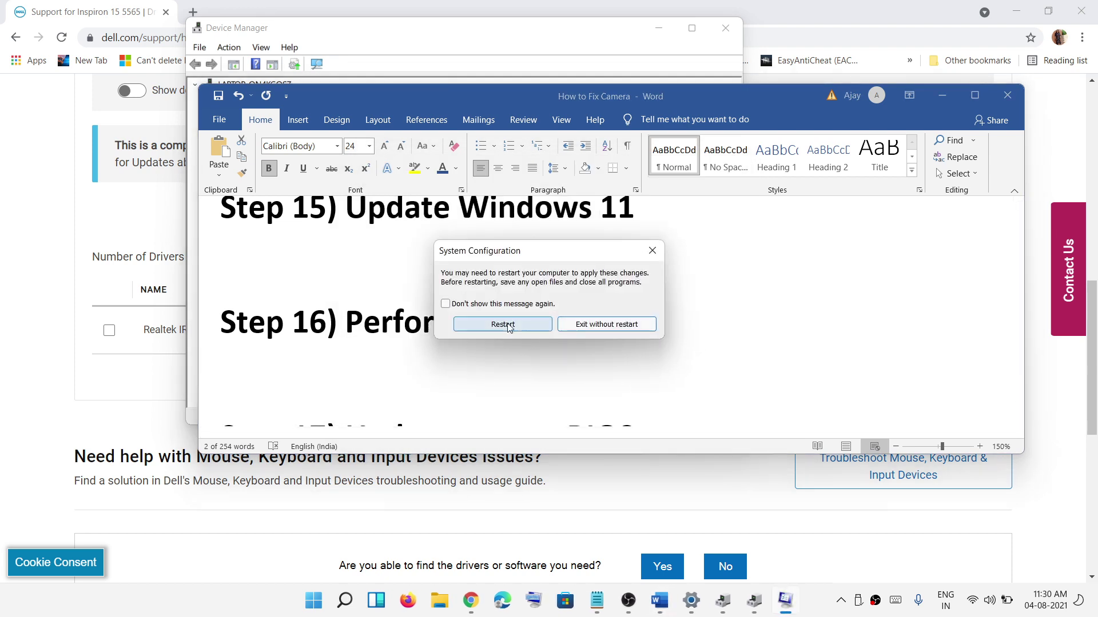
{"action": "left_click", "coordinate": [652, 250]}
Highlight the Step 17 wording "Update system" in the Word document and switch to Dell's drivers page in Chrome
{"action": "scroll", "coordinate": [557, 296], "scroll_direction": "down", "scroll_amount": 2}
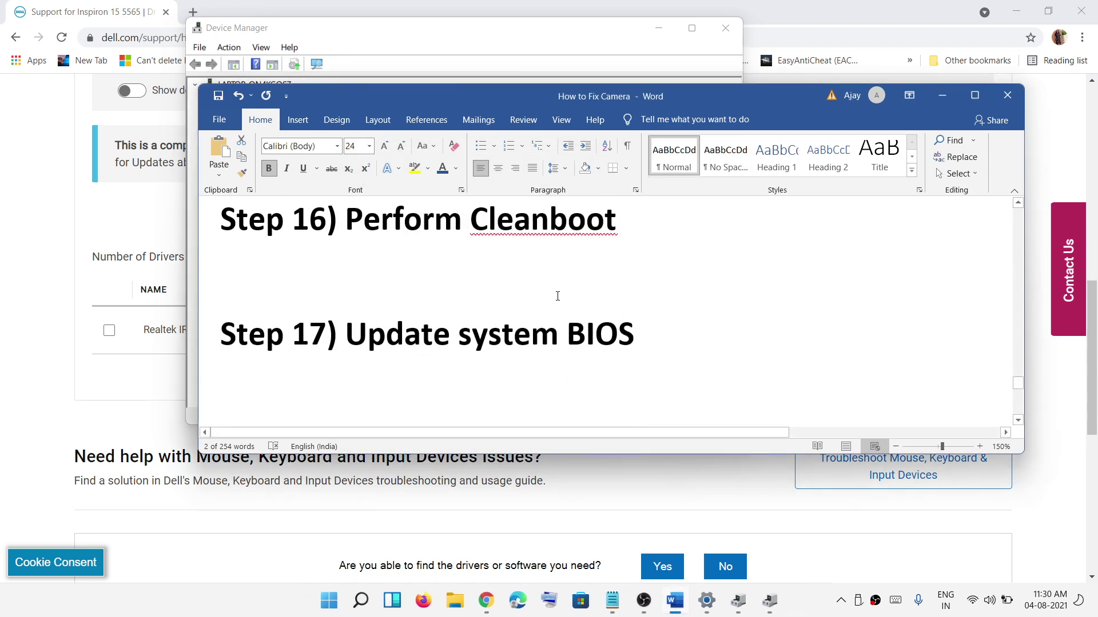
{"action": "left_click_drag", "start_coordinate": [409, 333], "coordinate": [551, 337]}
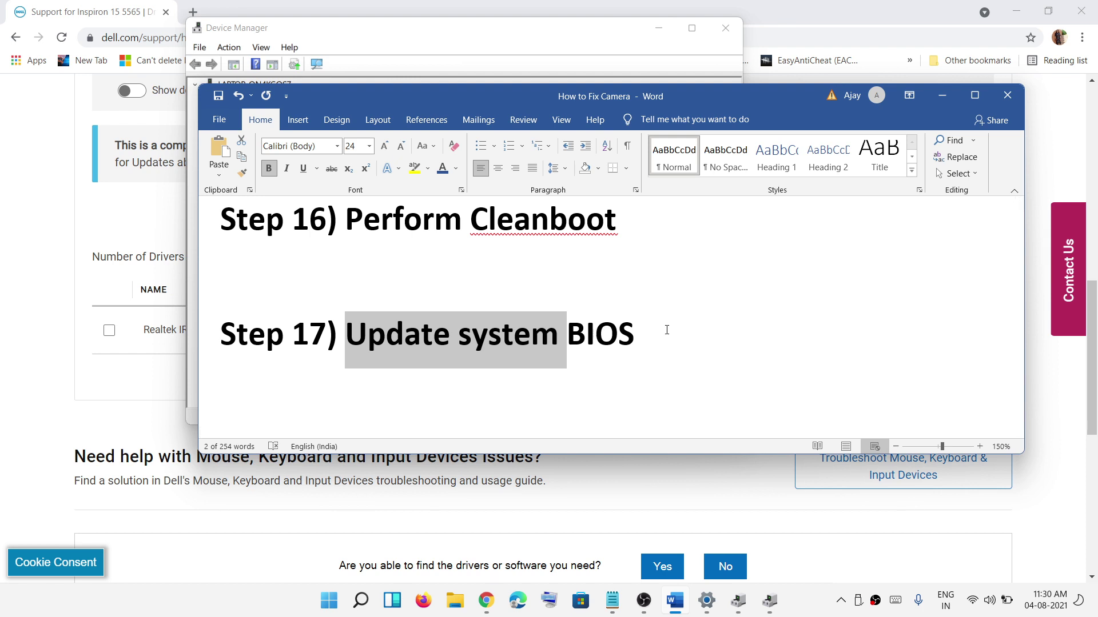
{"action": "left_click", "coordinate": [34, 266]}
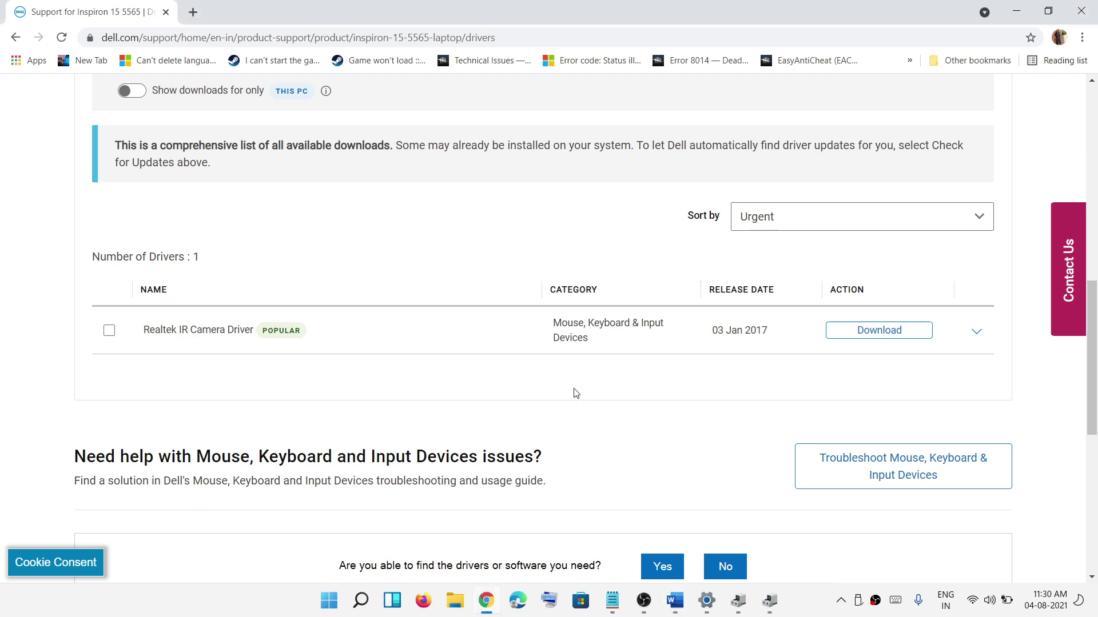
Filter the Inspiron 15 5565 driver downloads by the BIOS category
{"action": "scroll", "coordinate": [576, 389], "scroll_direction": "up", "scroll_amount": 10}
{"action": "scroll", "coordinate": [587, 389], "scroll_direction": "up", "scroll_amount": 2}
{"action": "scroll", "coordinate": [464, 287], "scroll_direction": "down", "scroll_amount": 2}
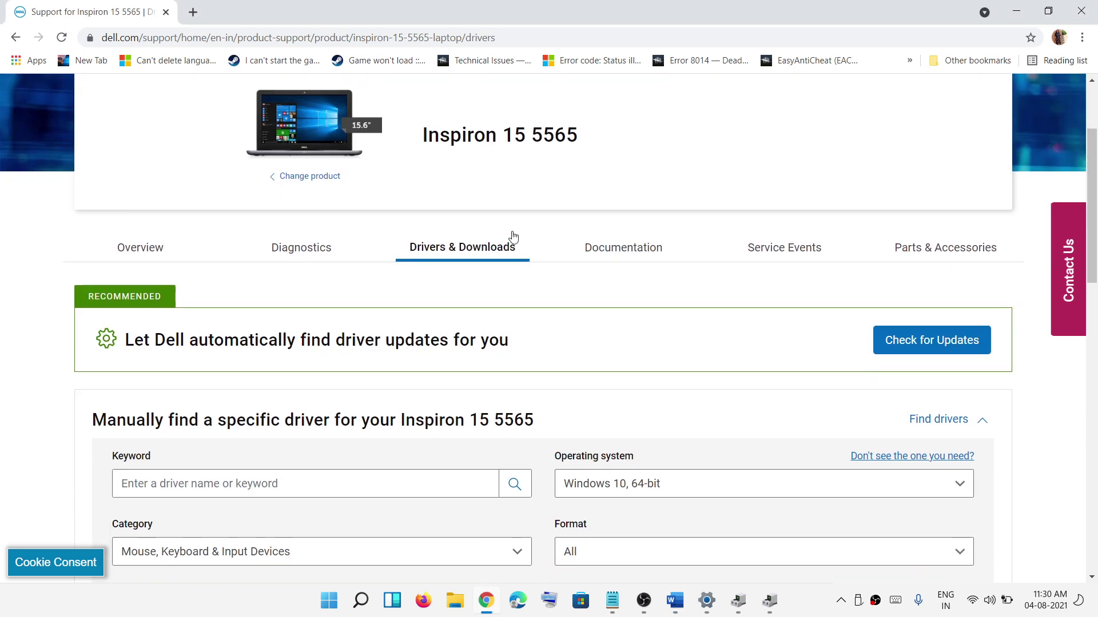
{"action": "scroll", "coordinate": [491, 226], "scroll_direction": "down", "scroll_amount": 5}
{"action": "left_click", "coordinate": [302, 270]}
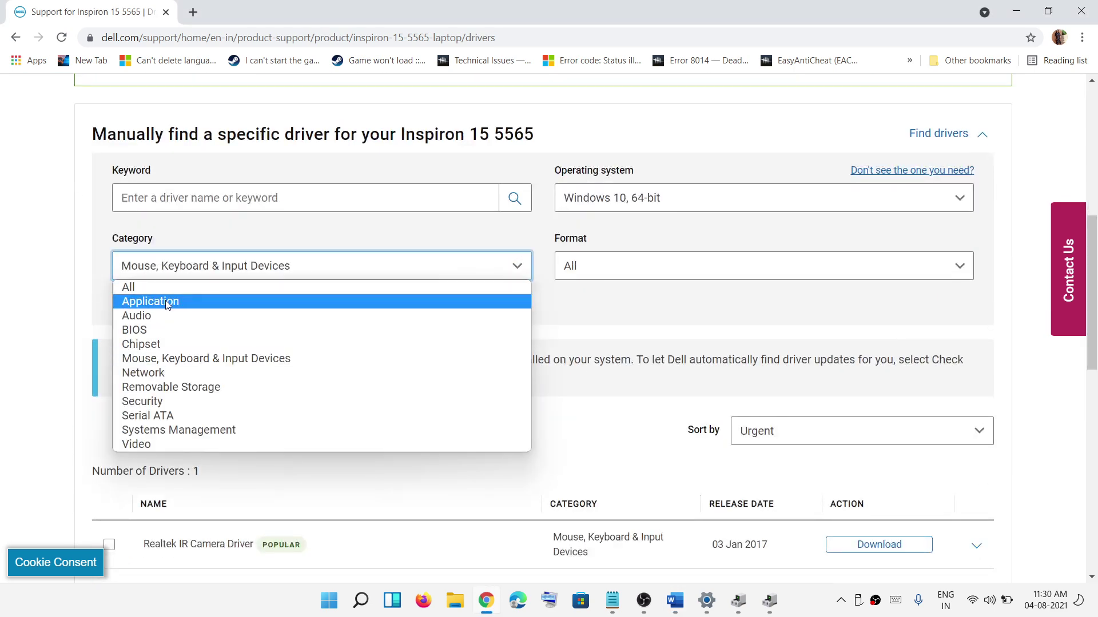
{"action": "left_click", "coordinate": [172, 326]}
Examine the Dell Inspiron 5565/5765 System BIOS download entry and check the laptop's battery charging status
{"action": "scroll", "coordinate": [511, 400], "scroll_direction": "down", "scroll_amount": 1}
{"action": "scroll", "coordinate": [511, 401], "scroll_direction": "down", "scroll_amount": 3}
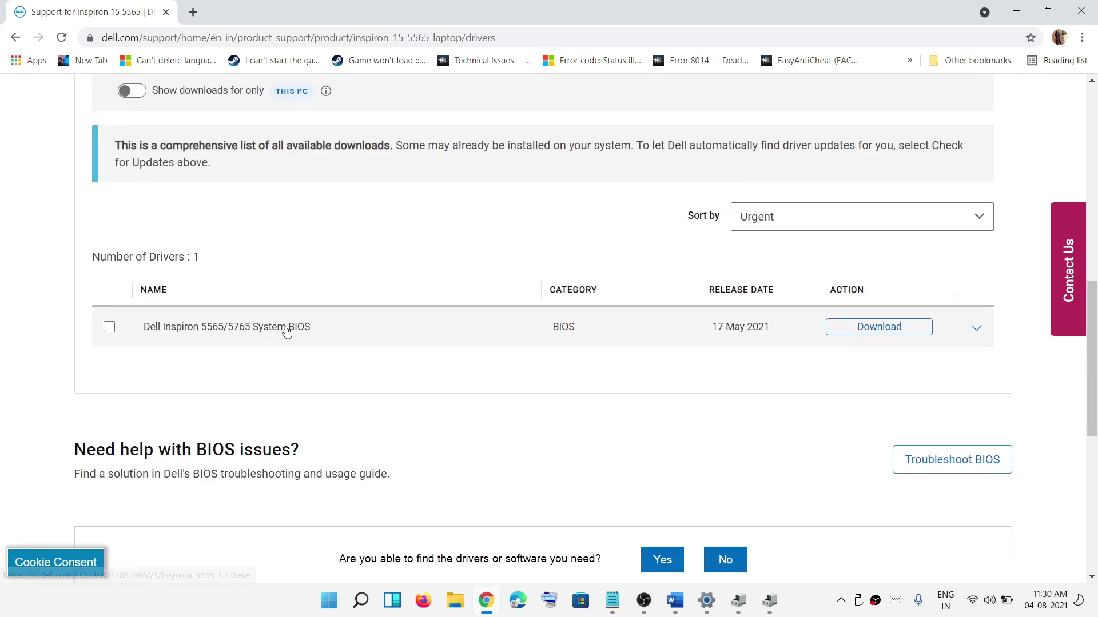
{"action": "left_click", "coordinate": [1011, 609]}
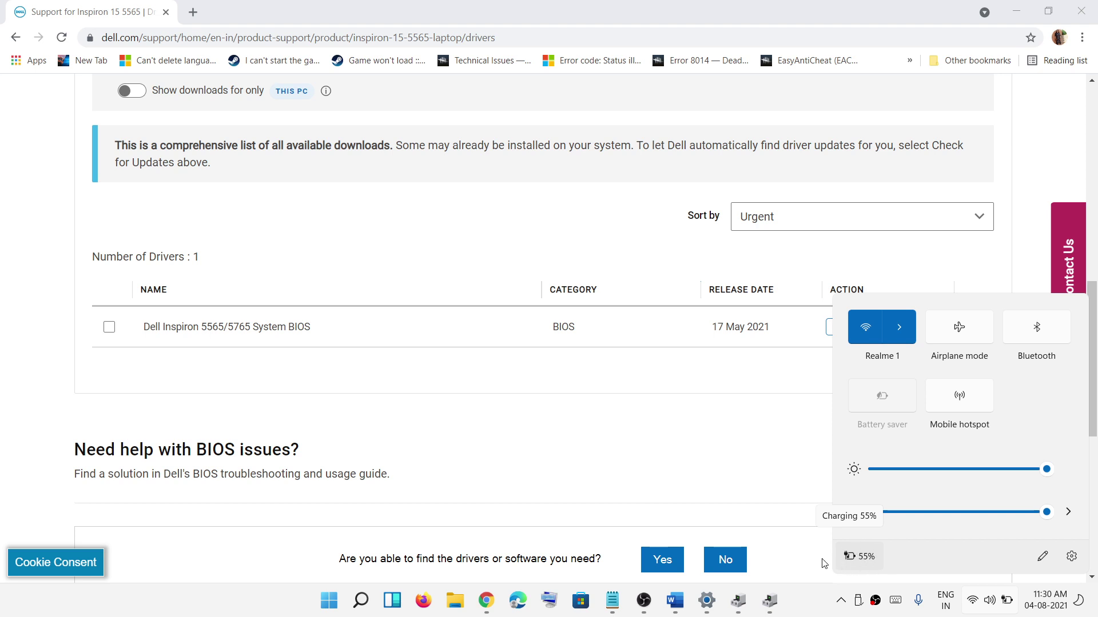
{"action": "left_click", "coordinate": [258, 407]}
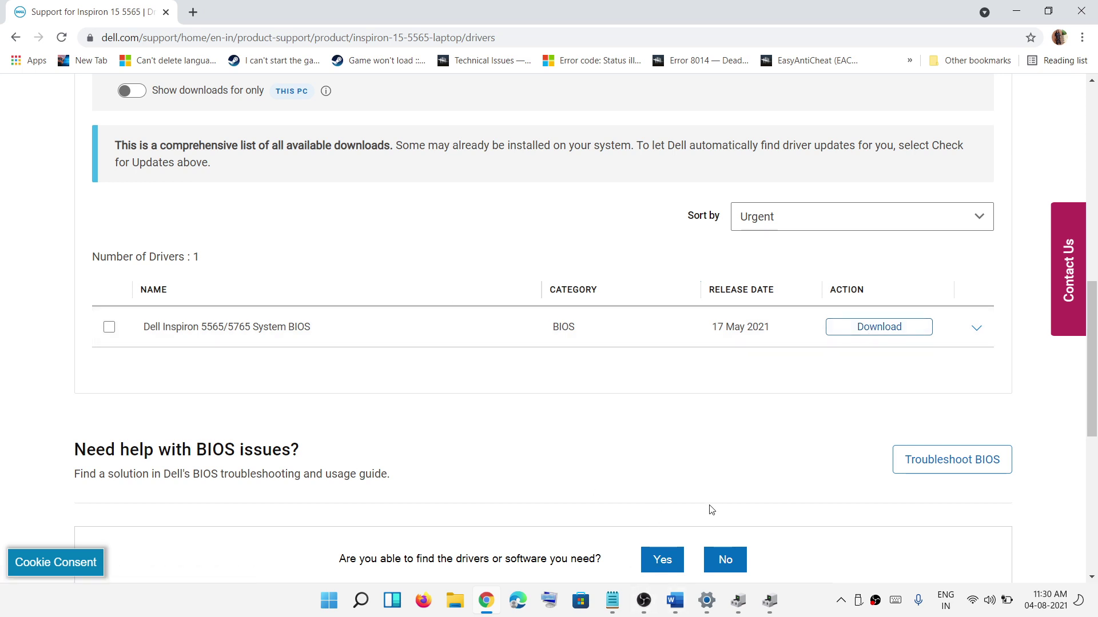
Switch to the Word document and highlight the Step 17 heading, followed by the Step 18 wording "Perform system restore"
{"action": "left_click", "coordinate": [677, 601]}
{"action": "left_click_drag", "start_coordinate": [656, 333], "coordinate": [226, 340]}
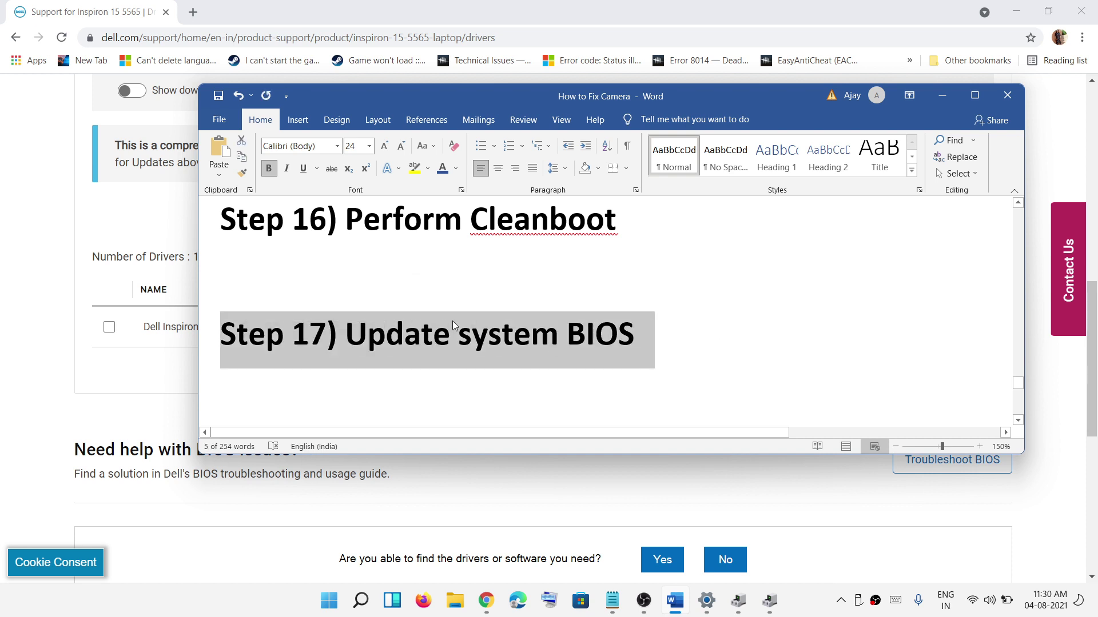
{"action": "scroll", "coordinate": [452, 321], "scroll_direction": "down", "scroll_amount": 2}
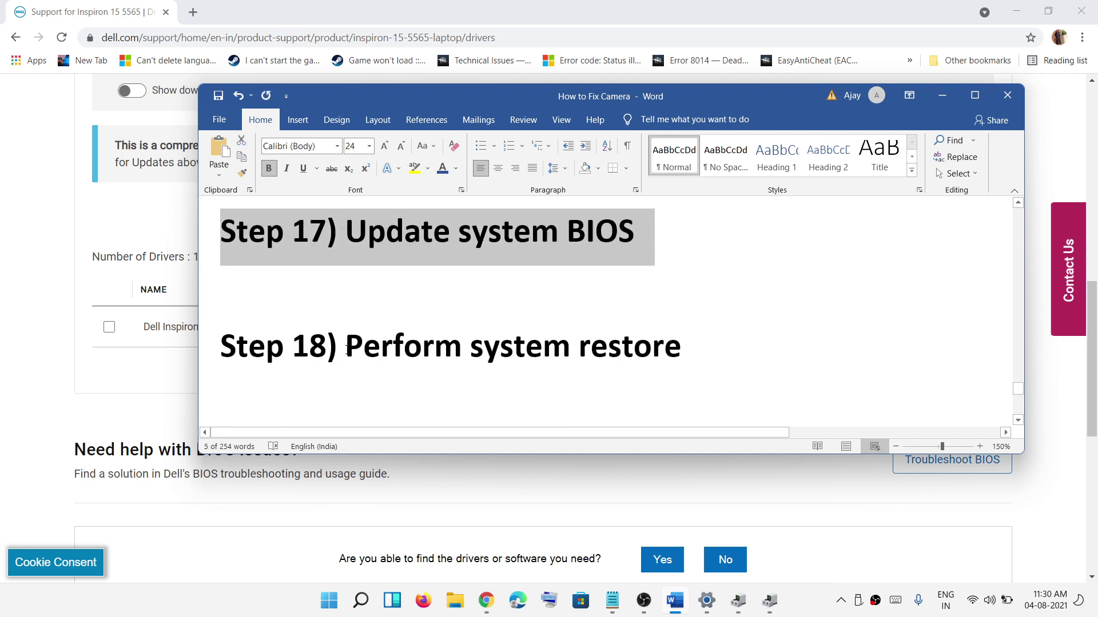
{"action": "left_click_drag", "start_coordinate": [346, 350], "coordinate": [681, 350]}
Search Windows for "system restore", open Create a restore point, and move the System Properties dialog toward the middle of the screen
{"action": "left_click", "coordinate": [330, 609]}
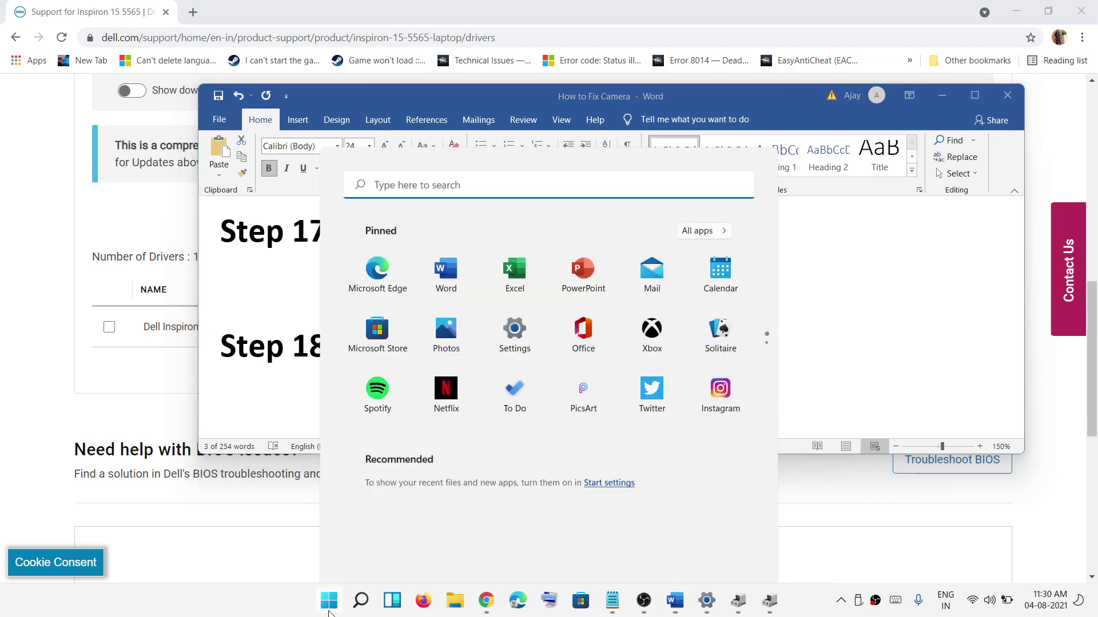
{"action": "type", "text": "system"}
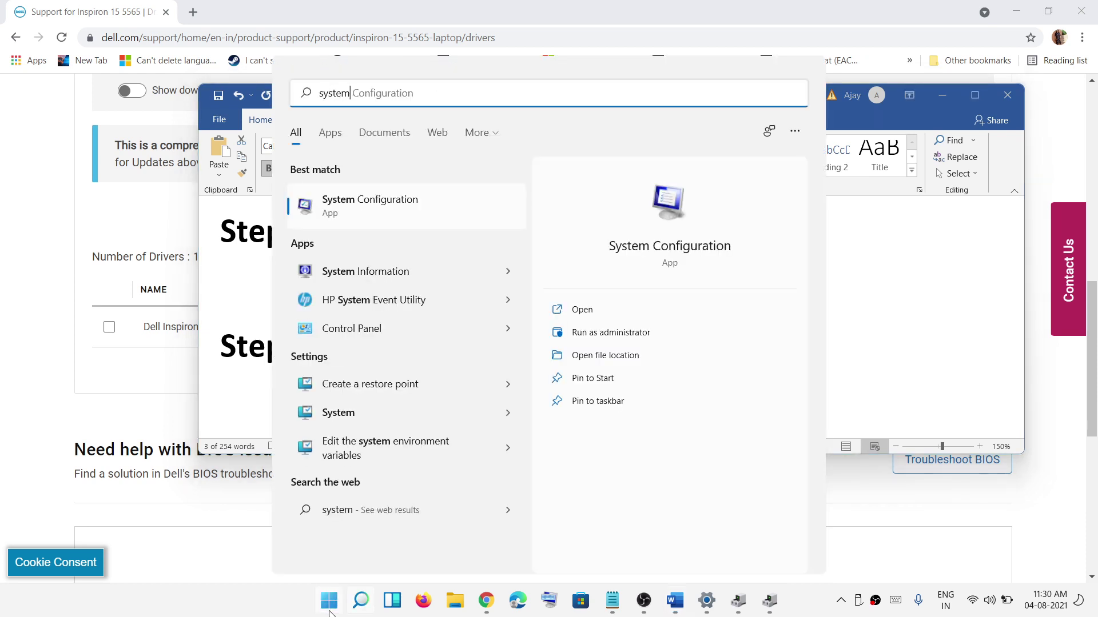
{"action": "type", "text": " restore"}
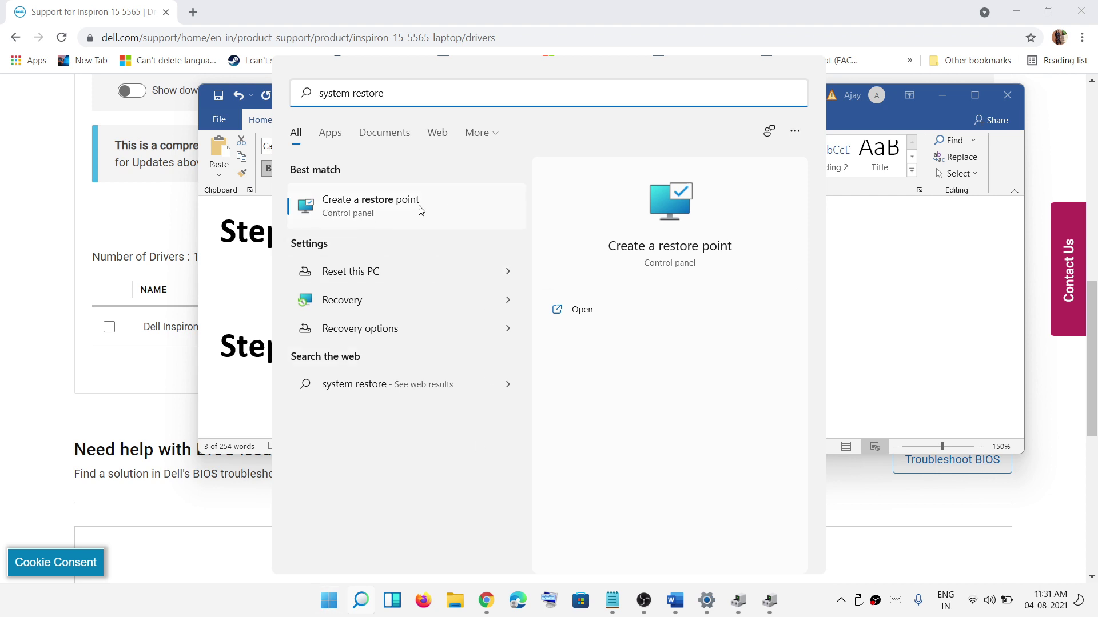
{"action": "left_click", "coordinate": [377, 206]}
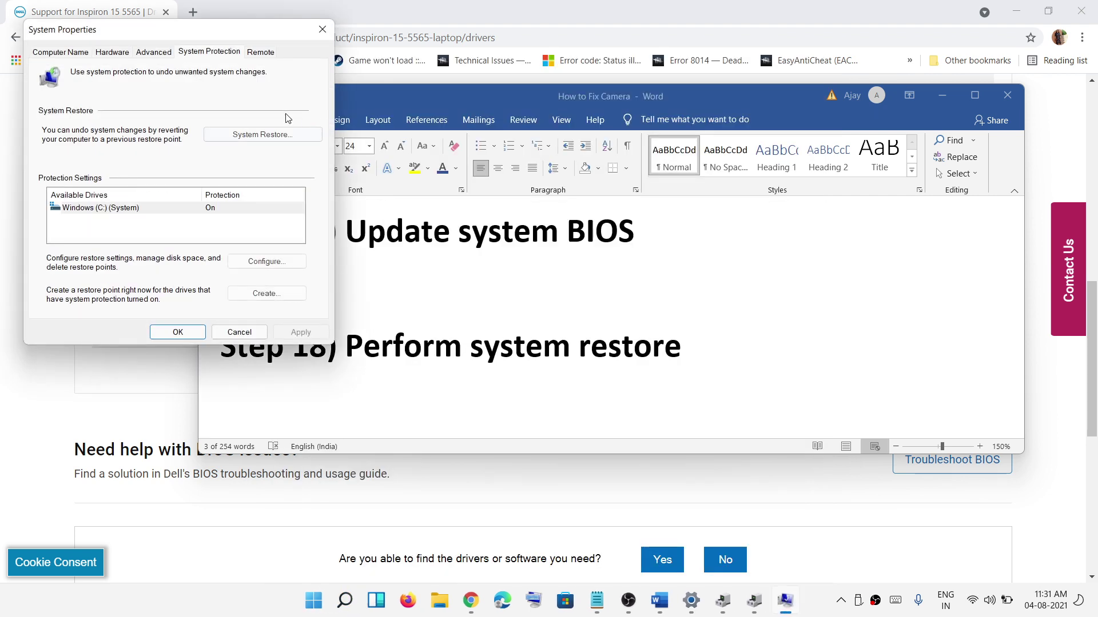
{"action": "left_click_drag", "start_coordinate": [221, 32], "coordinate": [629, 88]}
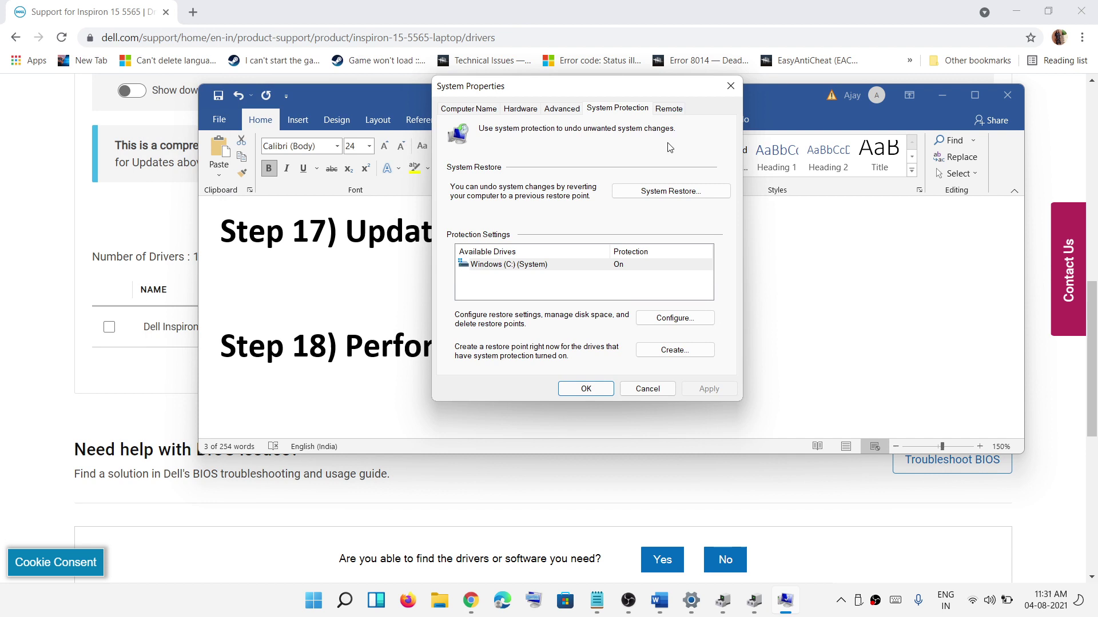
Start System Restore, choose a different restore point, and advance the Language Pack Removal point of 02-08-2021 to the confirmation page
{"action": "left_click", "coordinate": [672, 192]}
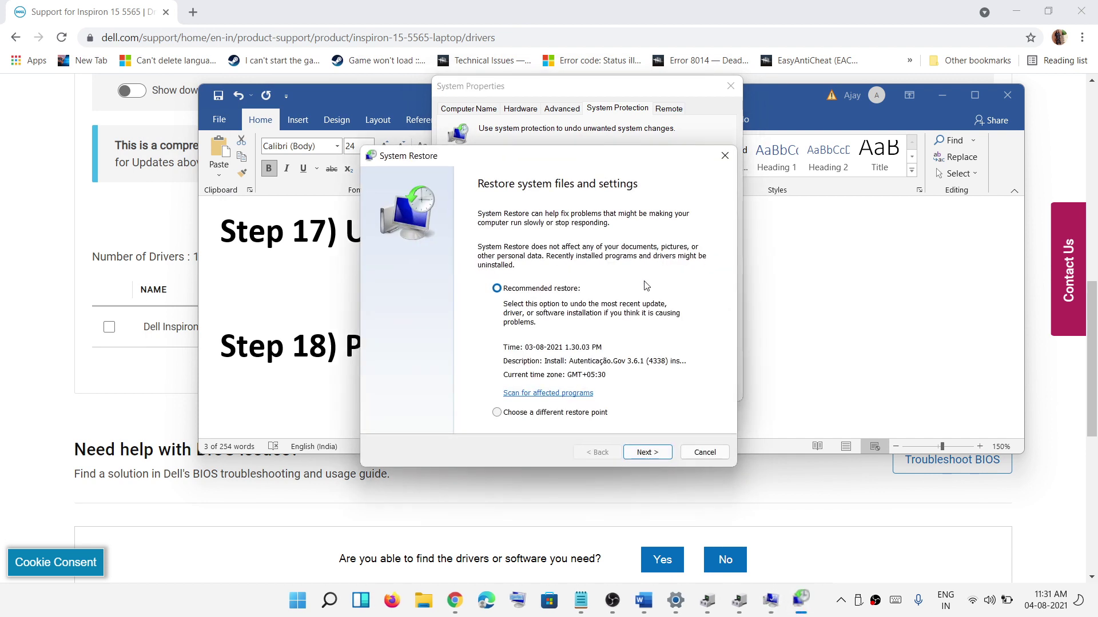
{"action": "left_click", "coordinate": [522, 414]}
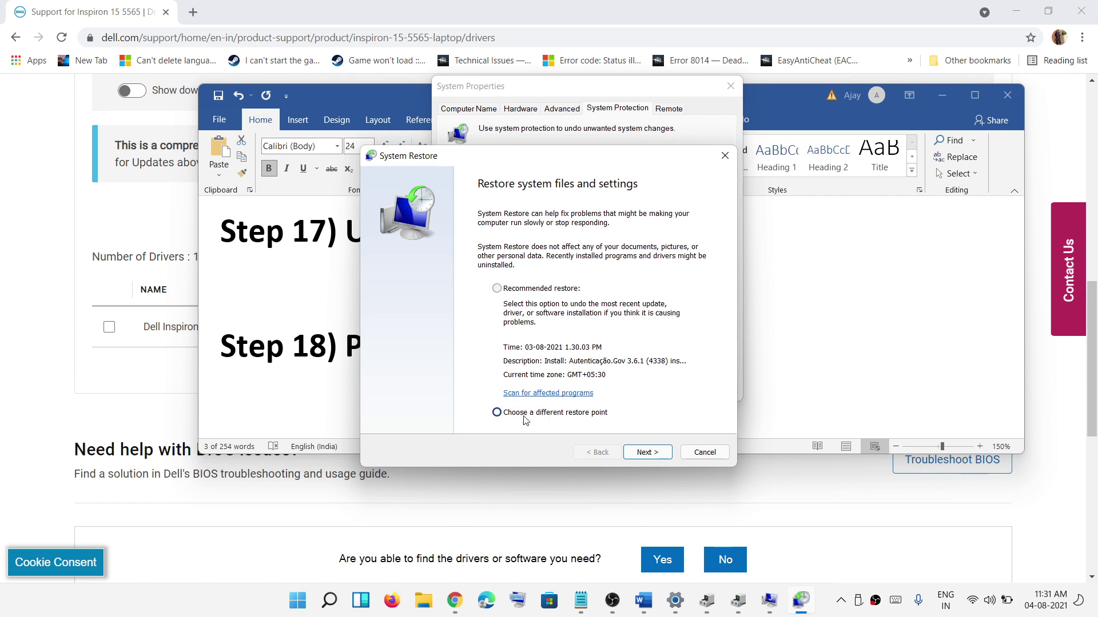
{"action": "left_click", "coordinate": [647, 452]}
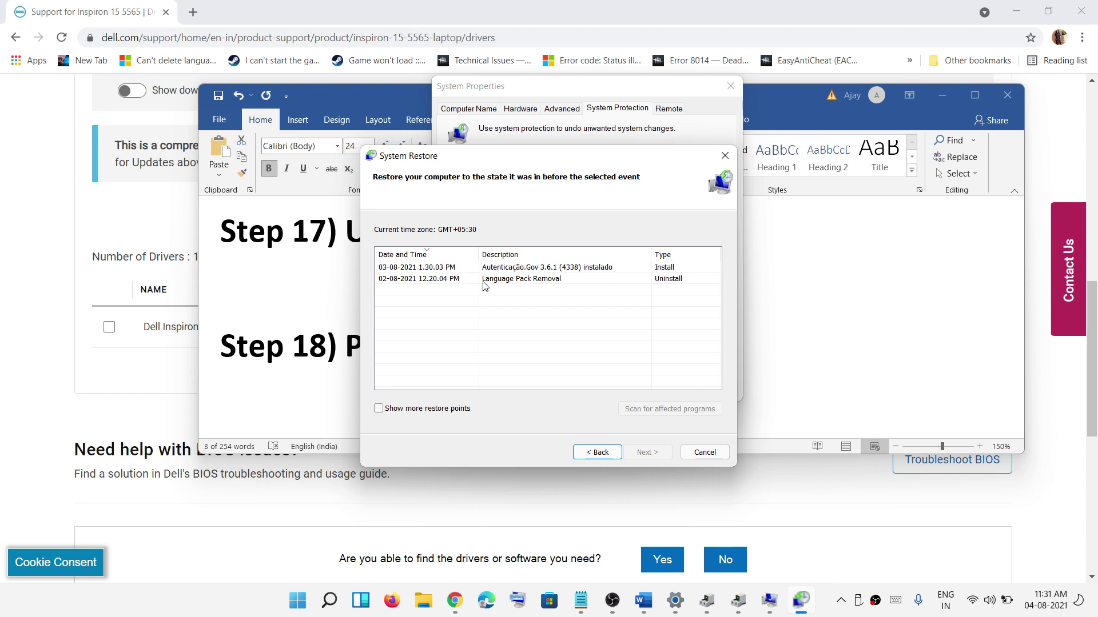
{"action": "left_click", "coordinate": [441, 281]}
{"action": "left_click", "coordinate": [661, 454]}
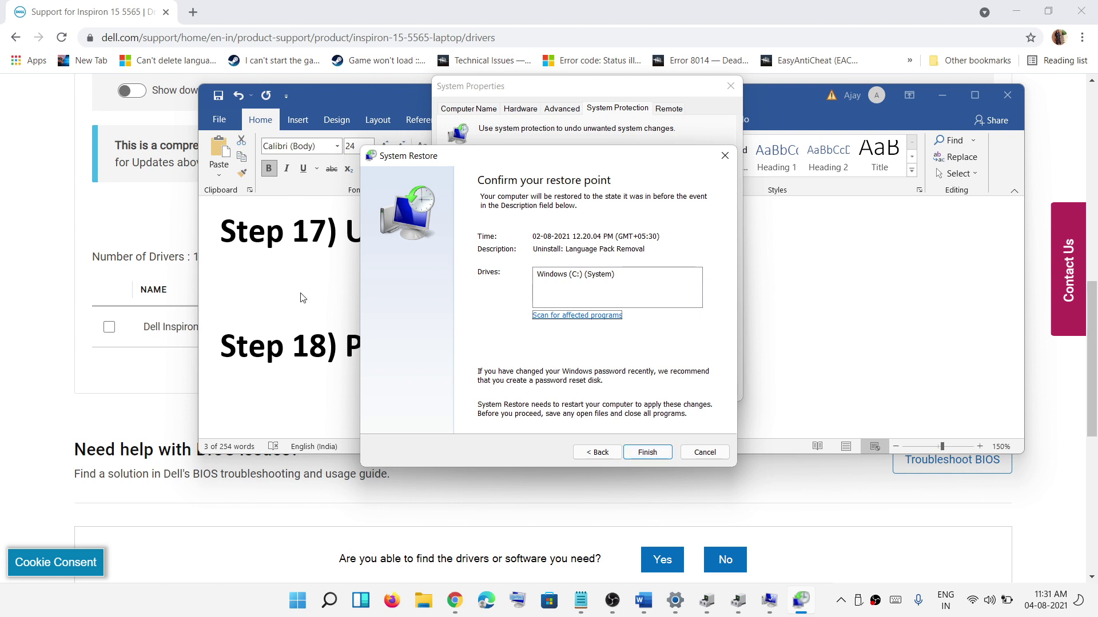
Return to the Word document and highlight Step 19's "Reset your PC", followed by its red data-loss warning
{"action": "left_click", "coordinate": [293, 337]}
{"action": "scroll", "coordinate": [524, 332], "scroll_direction": "down", "scroll_amount": 2}
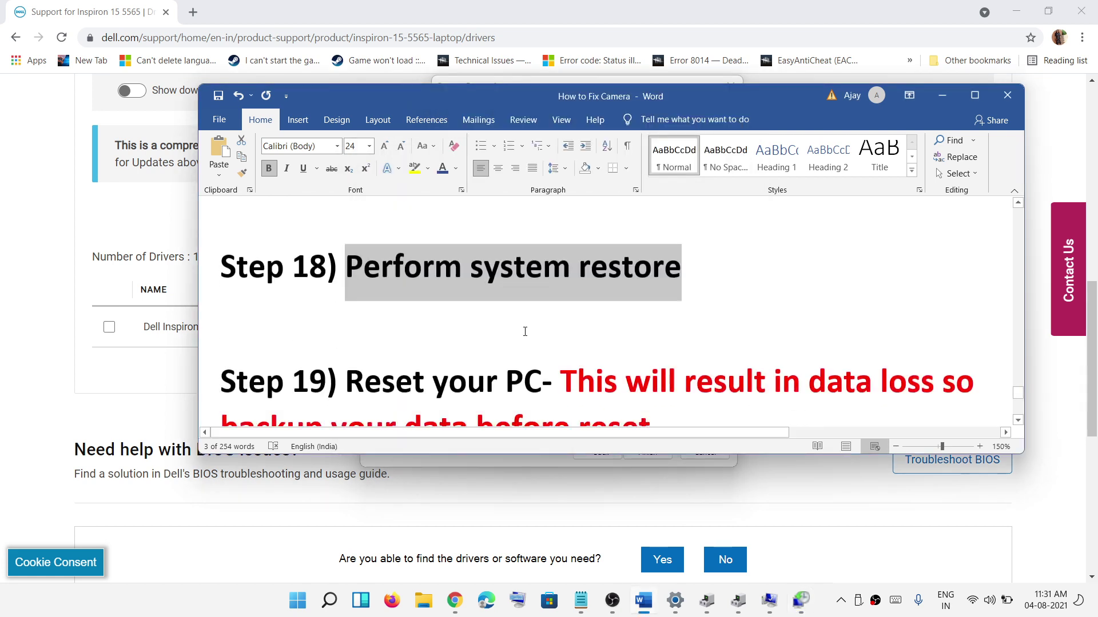
{"action": "scroll", "coordinate": [525, 332], "scroll_direction": "down", "scroll_amount": 2}
{"action": "left_click_drag", "start_coordinate": [353, 312], "coordinate": [541, 311]}
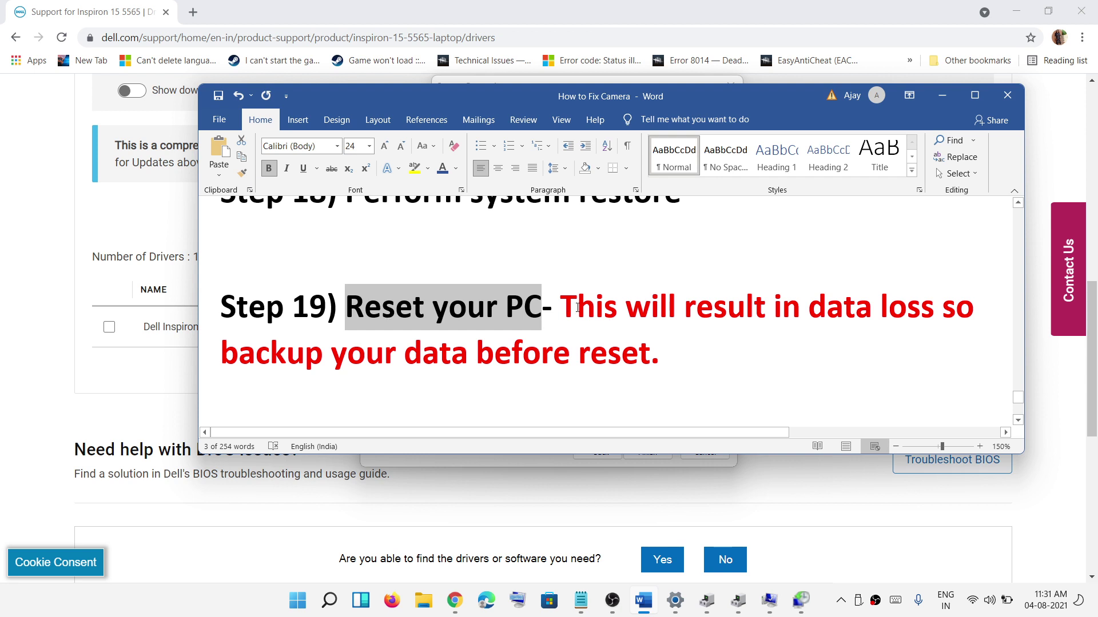
{"action": "left_click_drag", "start_coordinate": [562, 309], "coordinate": [662, 345]}
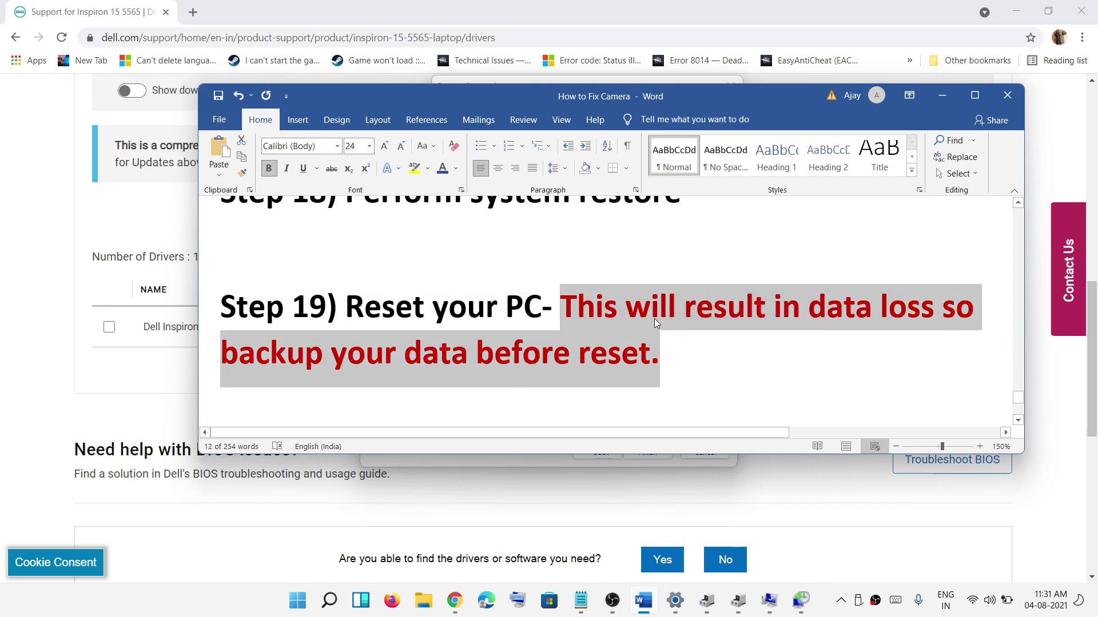
Highlight the words "backup your data" in the Step 19 warning, followed by "Reset your" in its heading
{"action": "left_click", "coordinate": [352, 369]}
{"action": "left_click_drag", "start_coordinate": [221, 354], "coordinate": [476, 354]}
{"action": "left_click", "coordinate": [782, 309]}
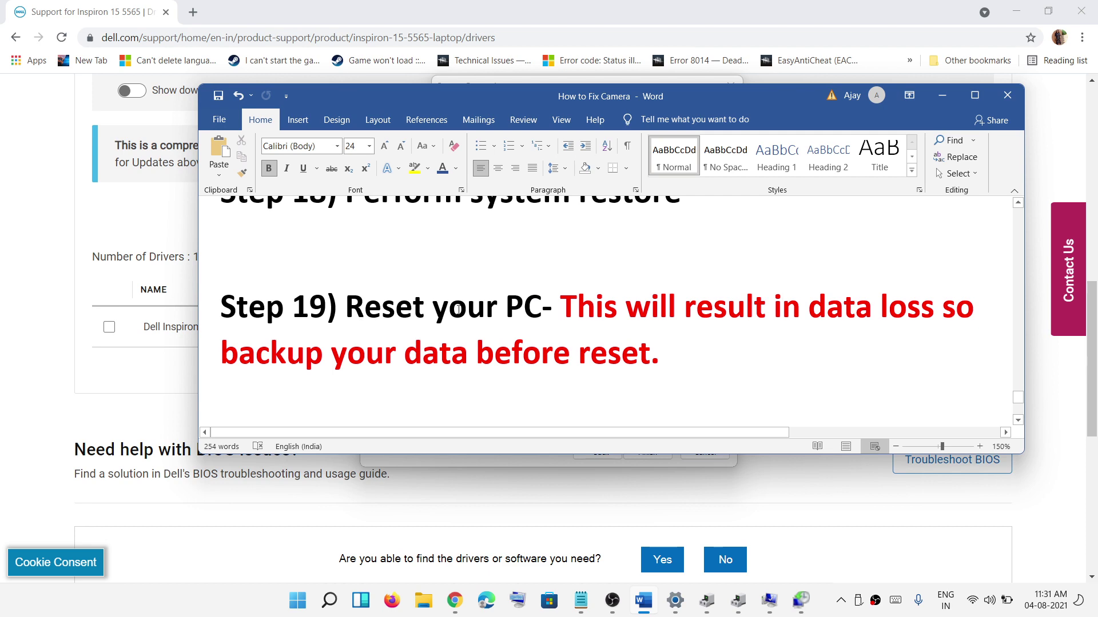
{"action": "left_click_drag", "start_coordinate": [346, 308], "coordinate": [497, 309]}
View the Reset this PC option on the Recovery page via Windows Update's advanced options, and minimize Settings
{"action": "left_click", "coordinate": [298, 600]}
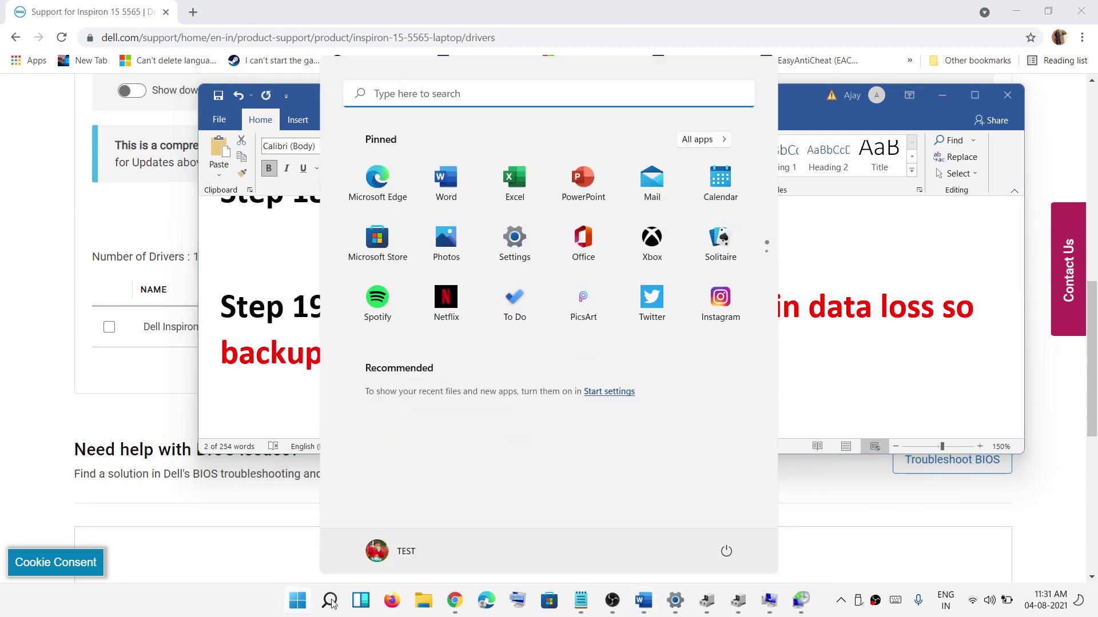
{"action": "left_click", "coordinate": [514, 243]}
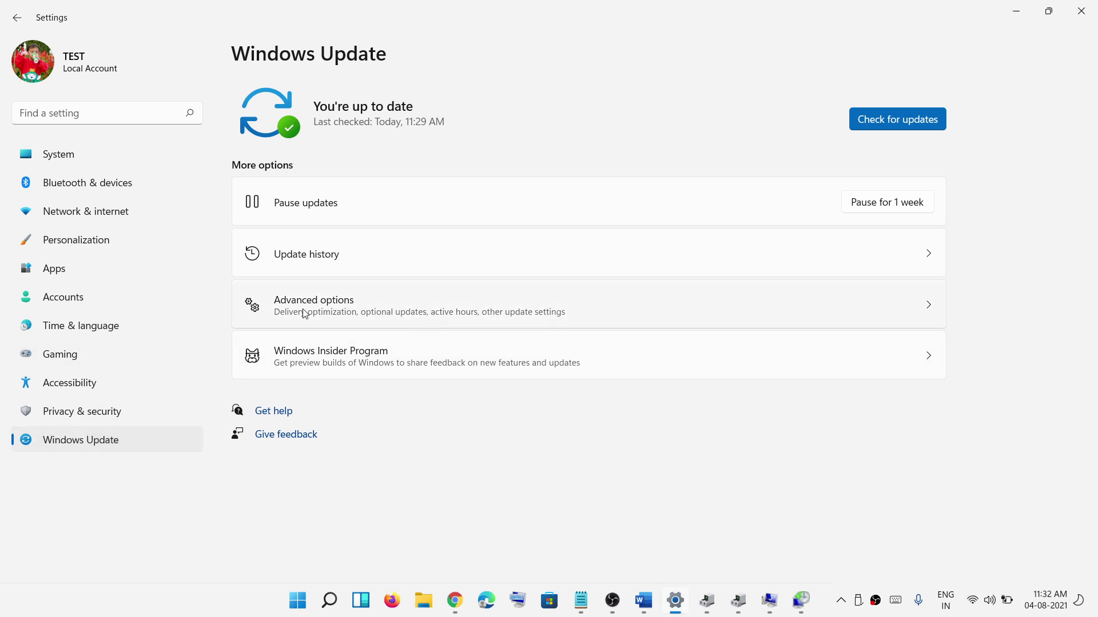
{"action": "left_click", "coordinate": [364, 317]}
{"action": "scroll", "coordinate": [406, 416], "scroll_direction": "down", "scroll_amount": 3}
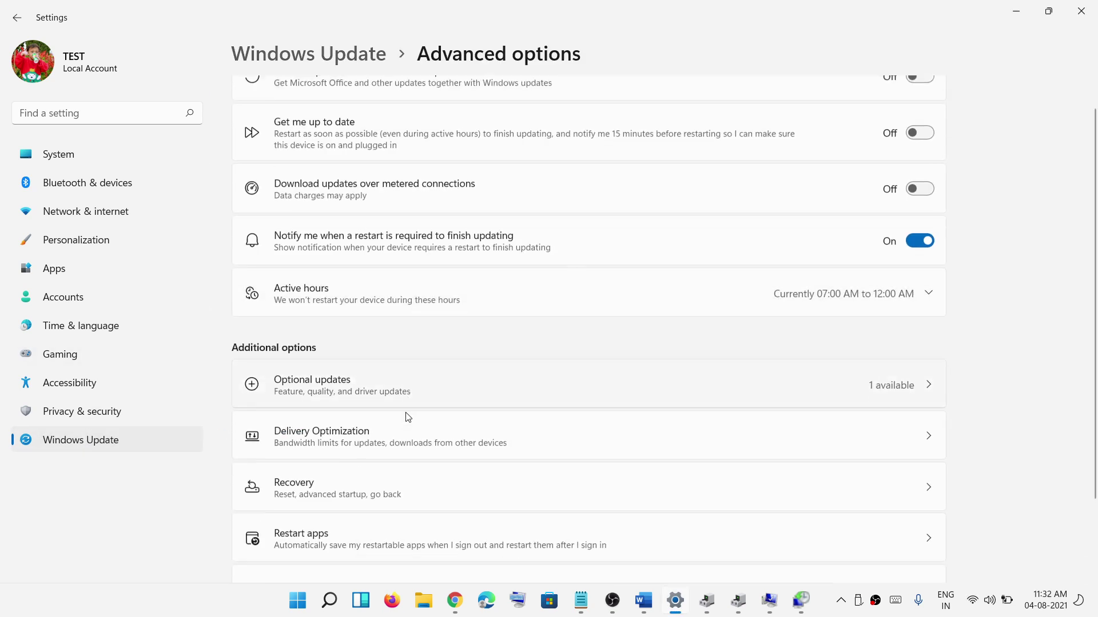
{"action": "left_click", "coordinate": [330, 401]}
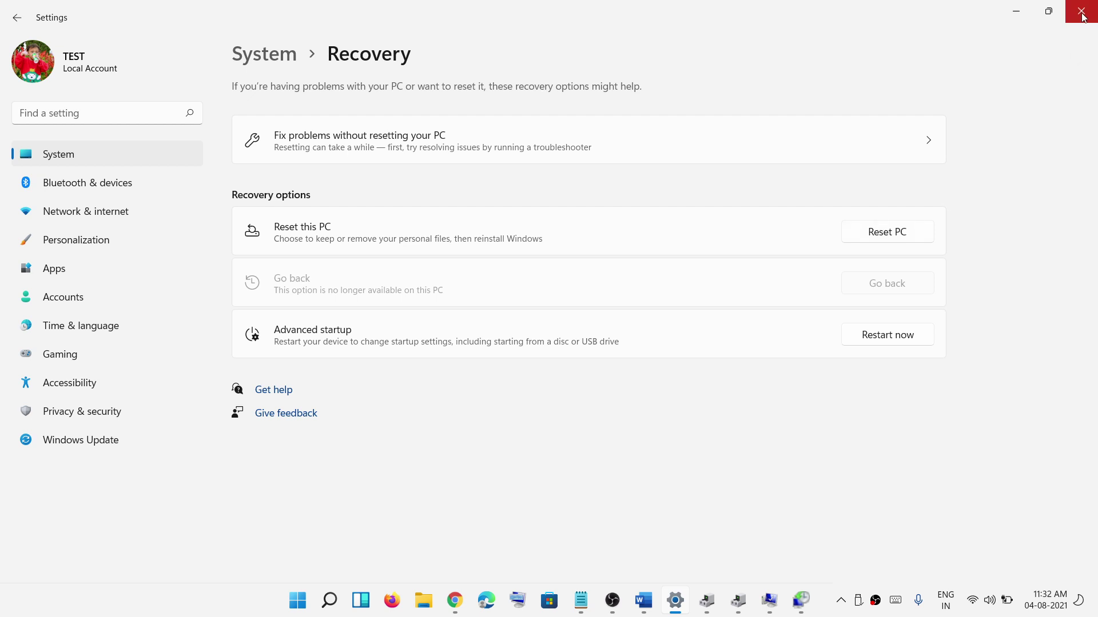
{"action": "left_click", "coordinate": [1014, 12]}
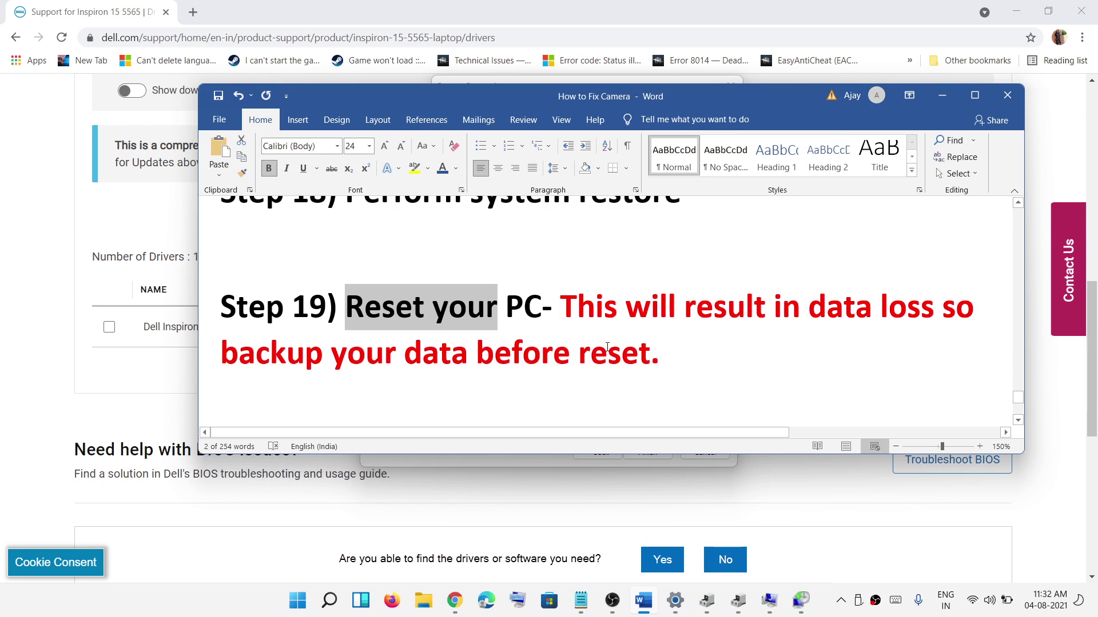
Highlight the full Step 19 instruction in the Word document, followed by Step 20's "Run Hardware test for camera"
{"action": "left_click_drag", "start_coordinate": [698, 356], "coordinate": [346, 307]}
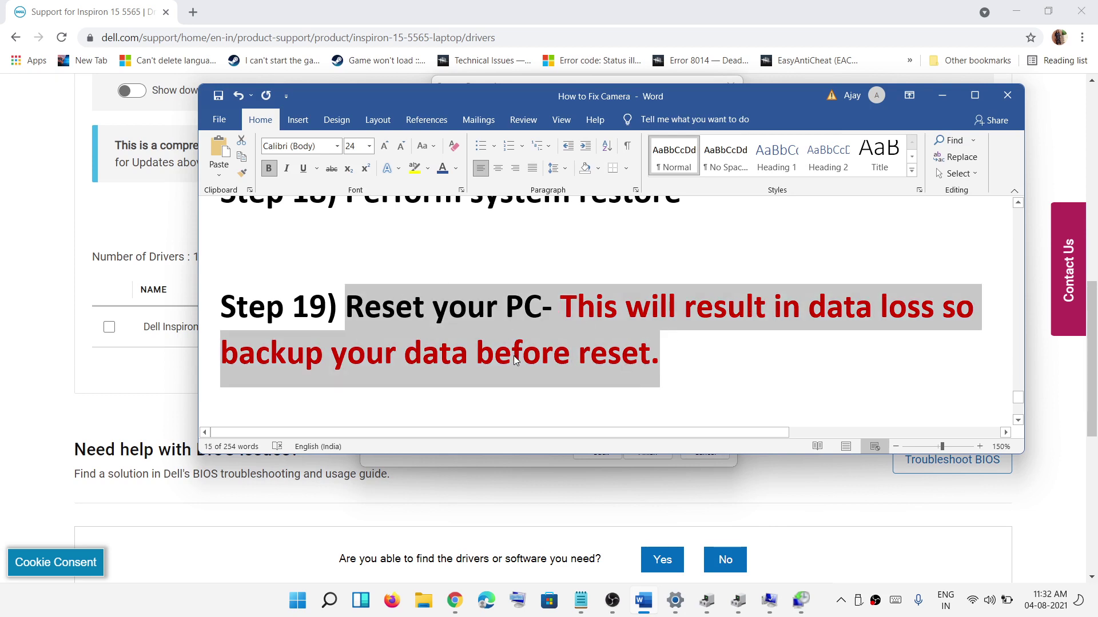
{"action": "scroll", "coordinate": [514, 355], "scroll_direction": "down", "scroll_amount": 2}
{"action": "scroll", "coordinate": [514, 356], "scroll_direction": "up", "scroll_amount": 3}
{"action": "scroll", "coordinate": [424, 321], "scroll_direction": "down", "scroll_amount": 3}
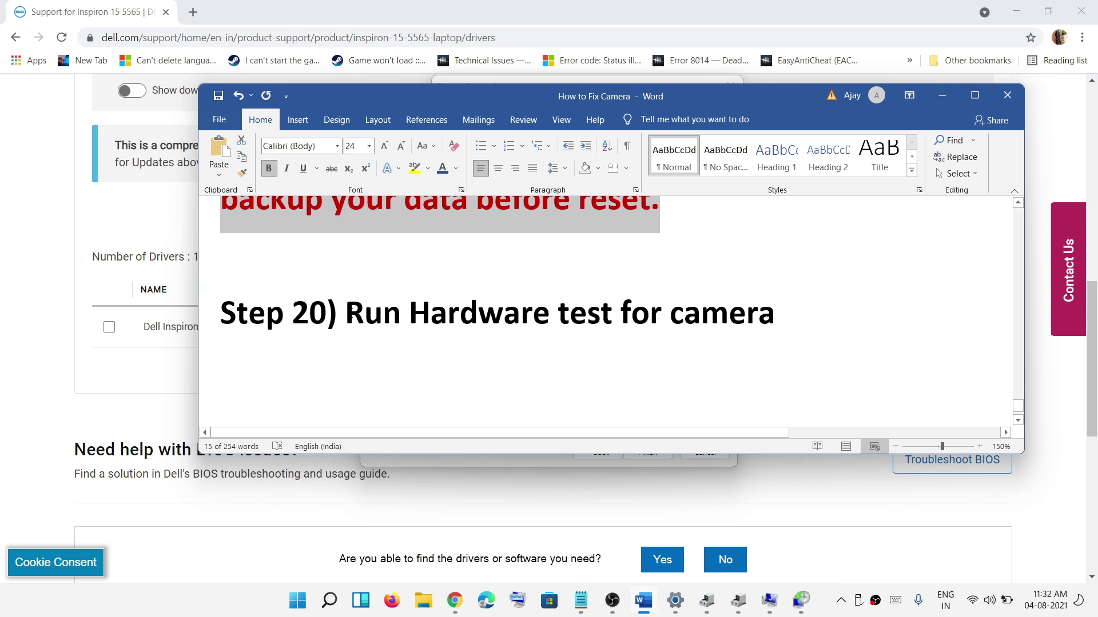
{"action": "left_click_drag", "start_coordinate": [345, 316], "coordinate": [771, 324]}
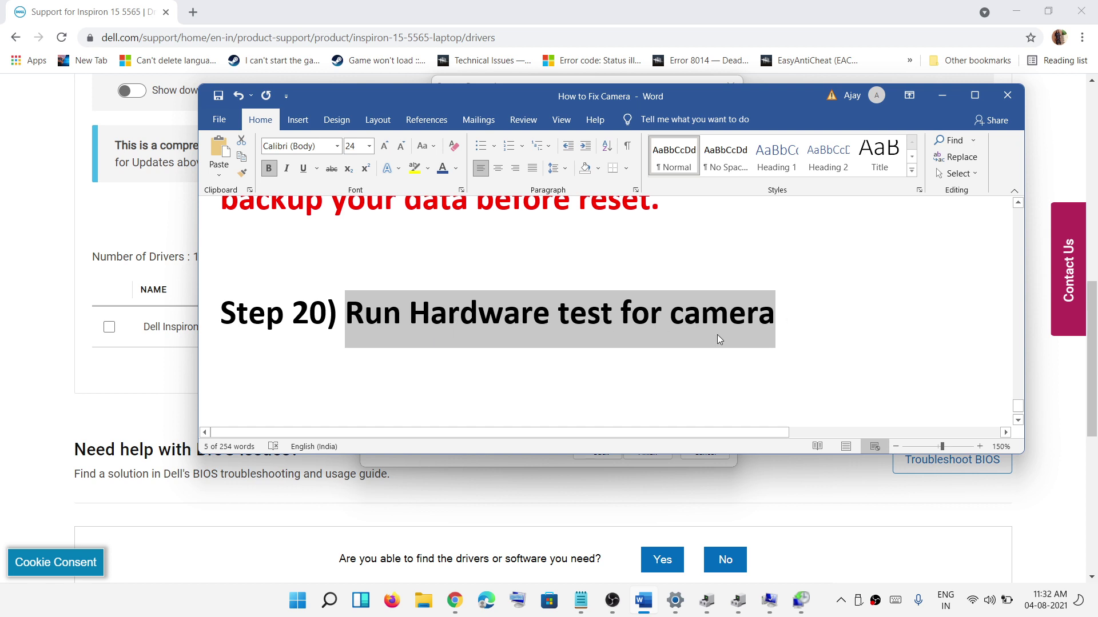
Highlight the word "camera" in Step 20, followed by the whole hardware test instruction again
{"action": "left_click", "coordinate": [783, 305]}
{"action": "left_click_drag", "start_coordinate": [784, 304], "coordinate": [669, 293]}
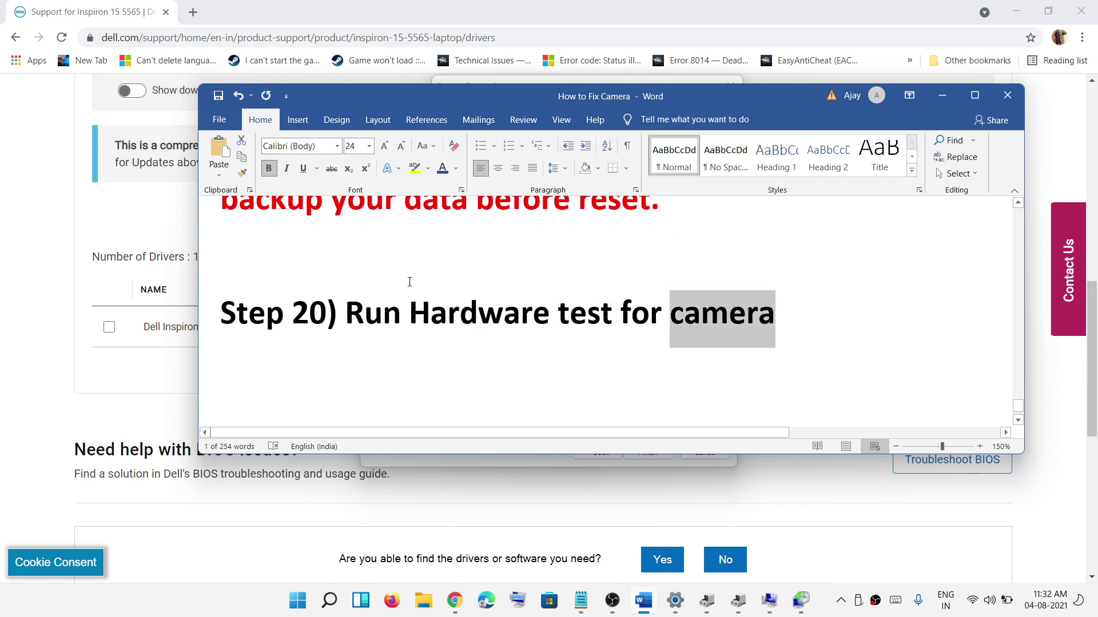
{"action": "left_click", "coordinate": [795, 320]}
{"action": "left_click_drag", "start_coordinate": [794, 321], "coordinate": [327, 318]}
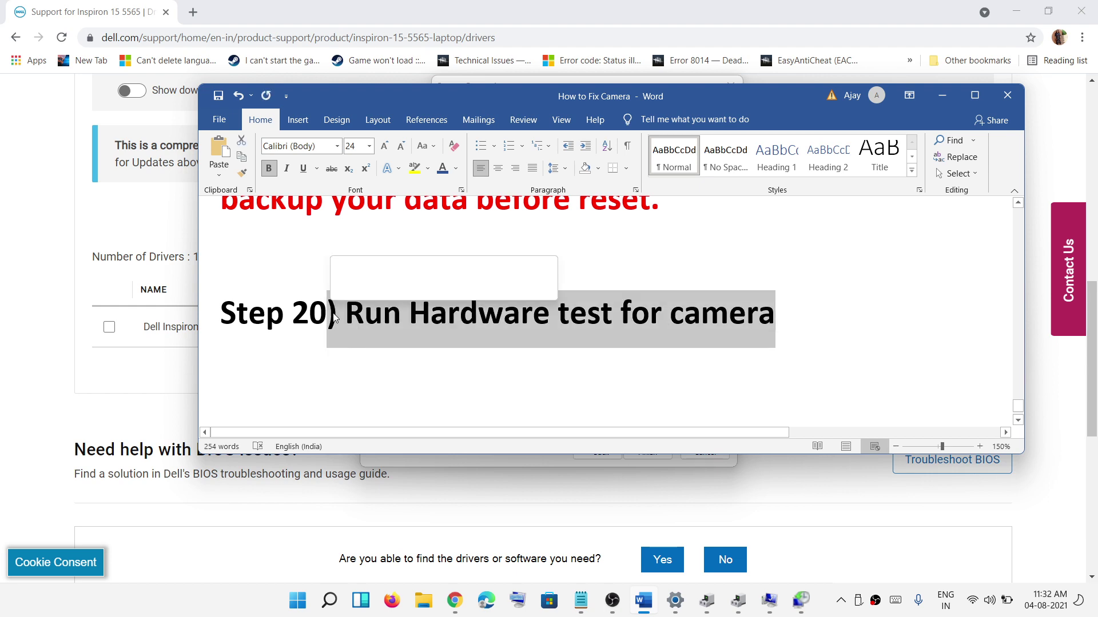
Go back to the document's title, "How to Fix Camera/Webcam Not Working on Windows 11"
{"action": "scroll", "coordinate": [686, 329], "scroll_direction": "up", "scroll_amount": 10}
{"action": "scroll", "coordinate": [686, 329], "scroll_direction": "up", "scroll_amount": 20}
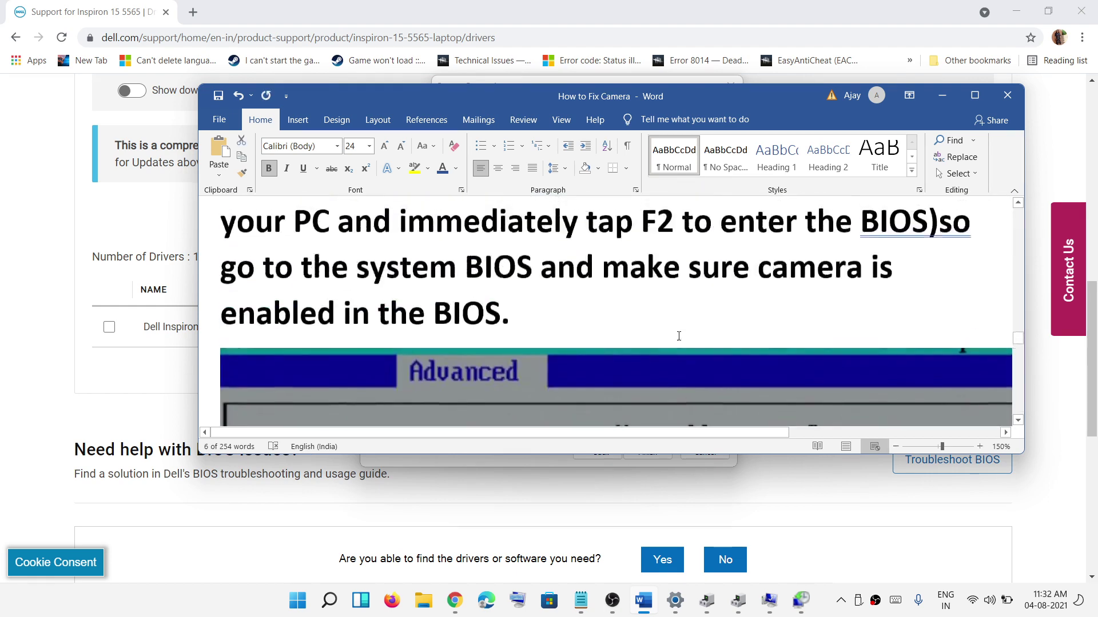
{"action": "scroll", "coordinate": [676, 337], "scroll_direction": "up", "scroll_amount": 15}
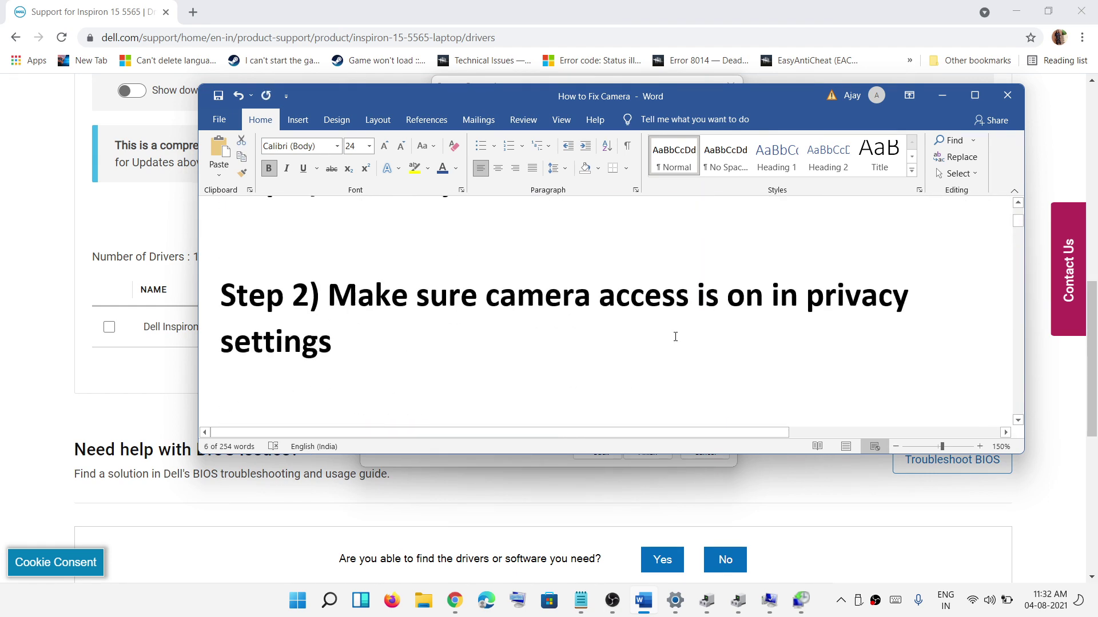
{"action": "left_click", "coordinate": [823, 601]}
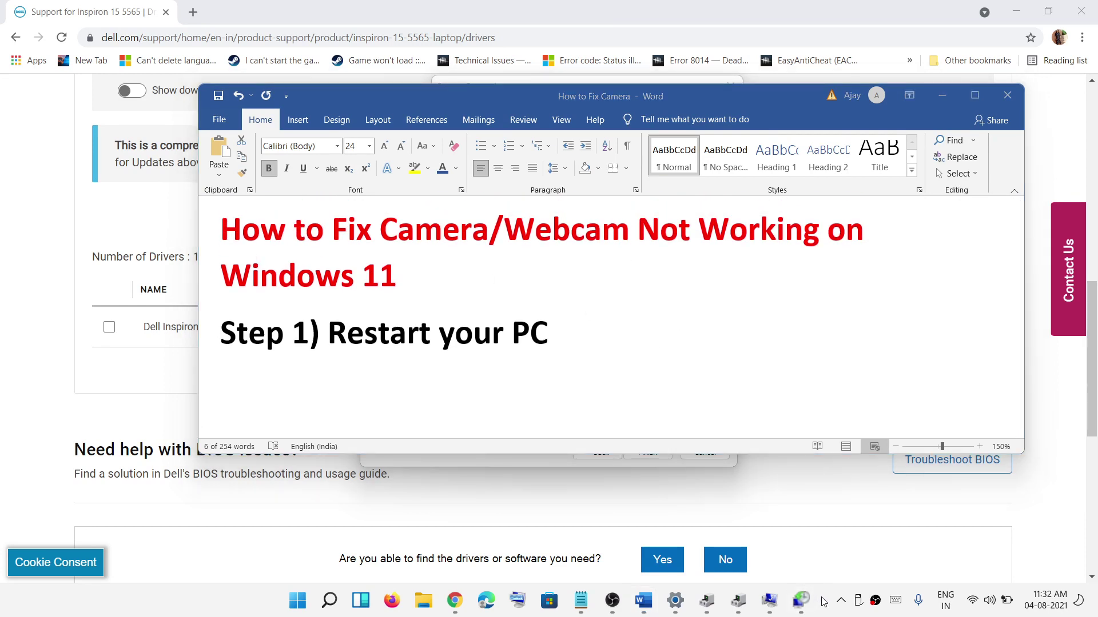